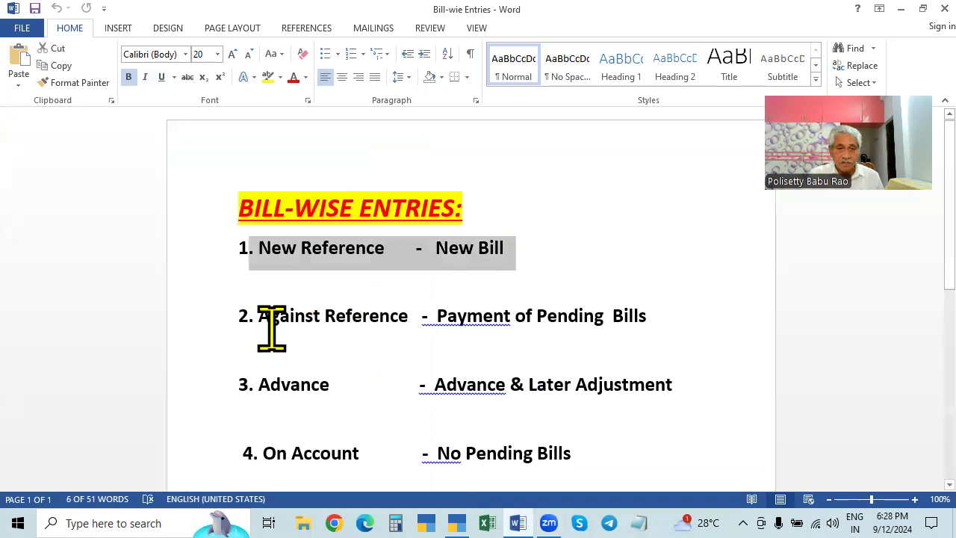
Step: Review the four bill-wise entry types and their meanings in the Bill-wise Entries document
left_click_drag(259, 319, 415, 329)
left_click(698, 307)
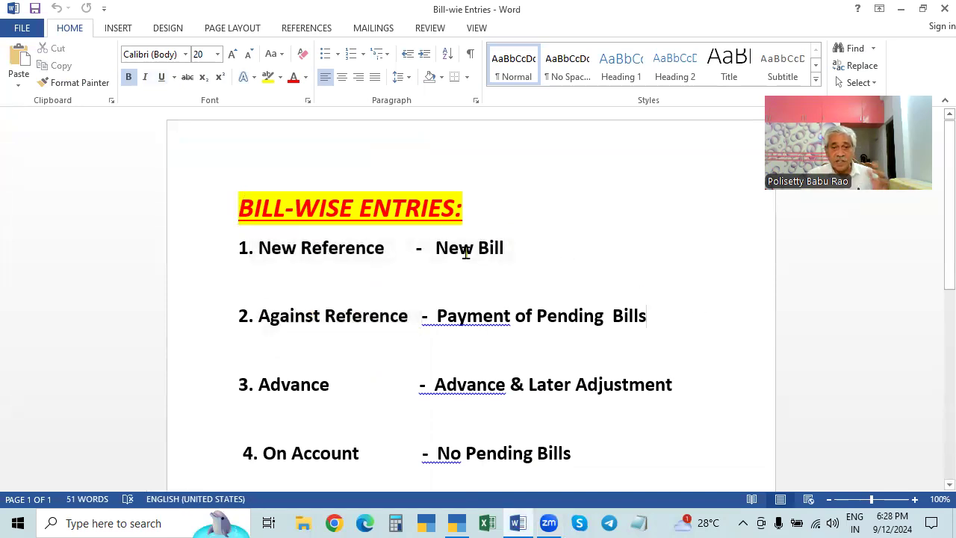
left_click(484, 315)
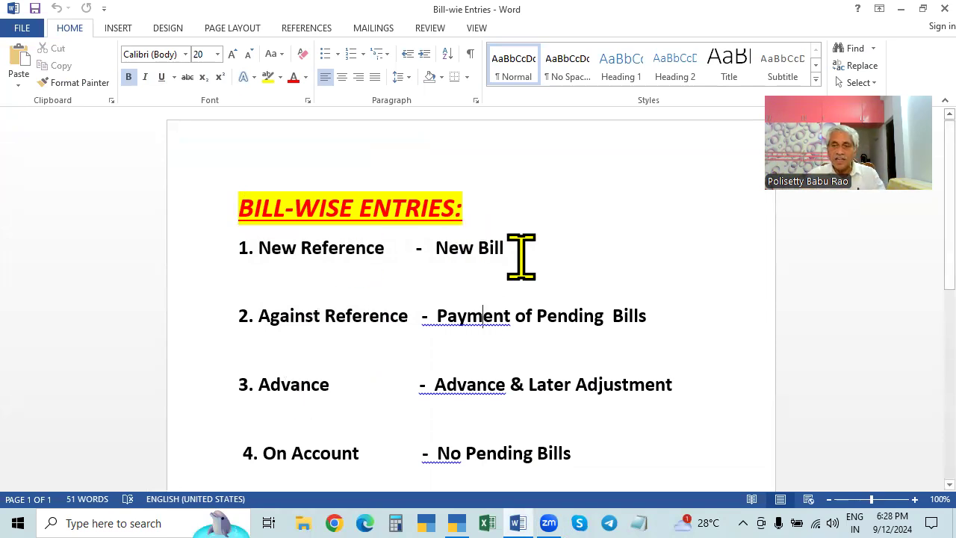
scroll(521, 260, "down", 2)
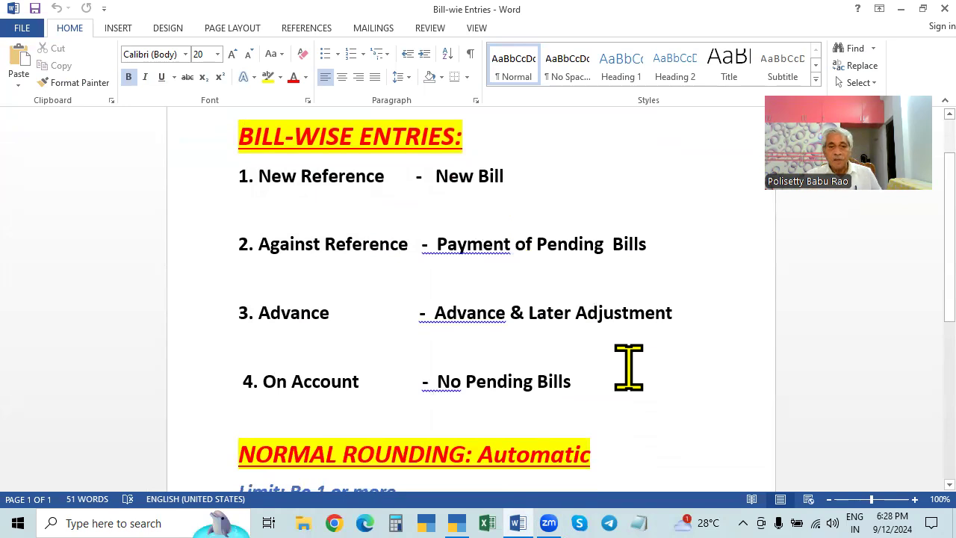
scroll(628, 366, "up", 2)
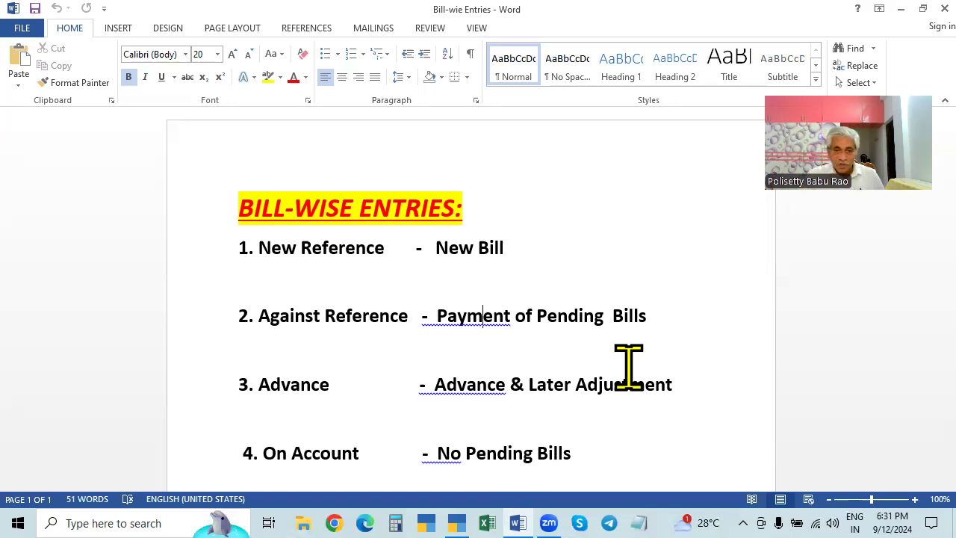
Step: Switch to TallyPrime and open the list of ledgers under master alteration
left_click(456, 523)
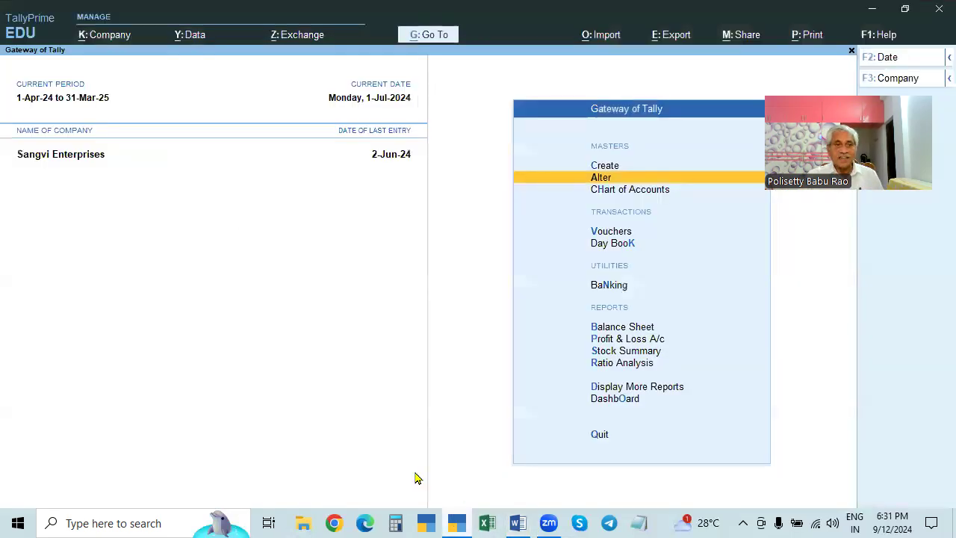
left_click(619, 233)
key("Escape")
key("Return")
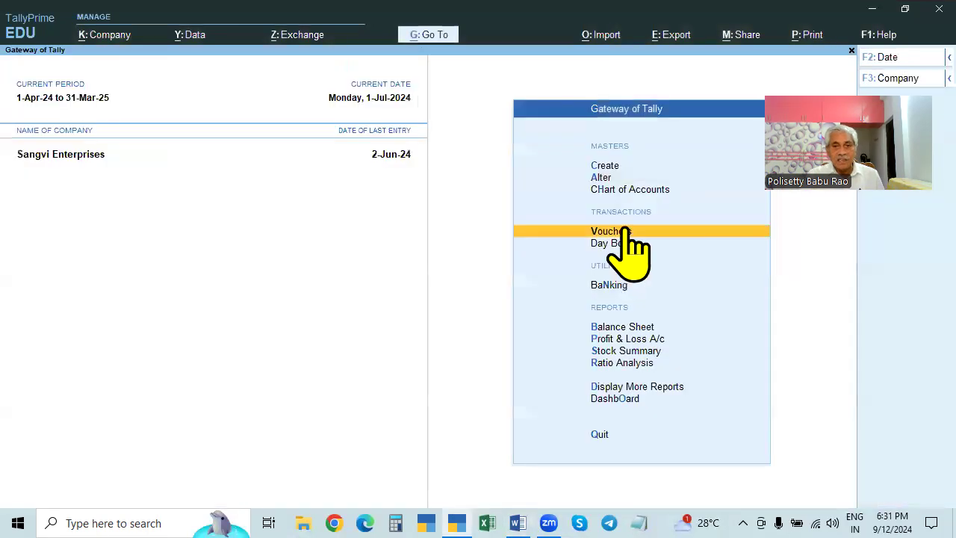
left_click(607, 181)
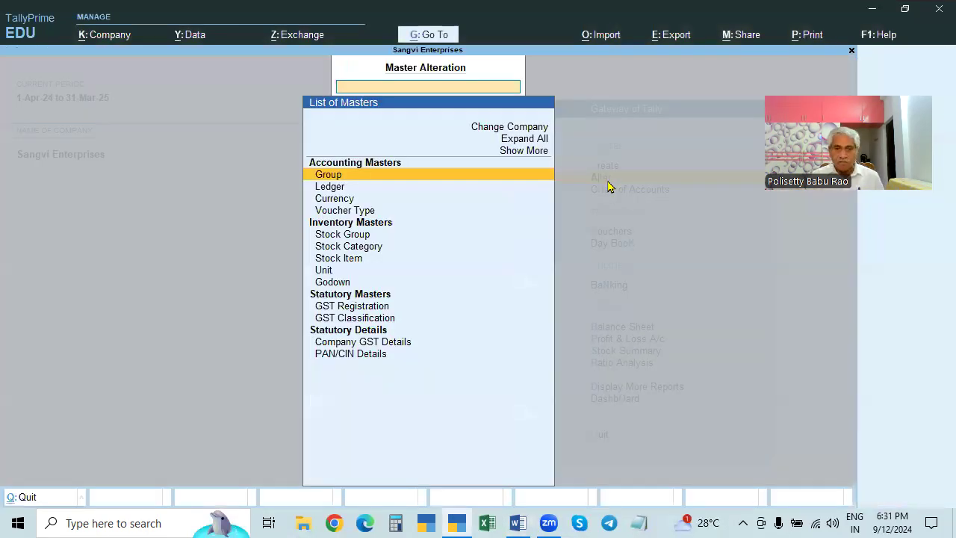
key("Down")
key("Return")
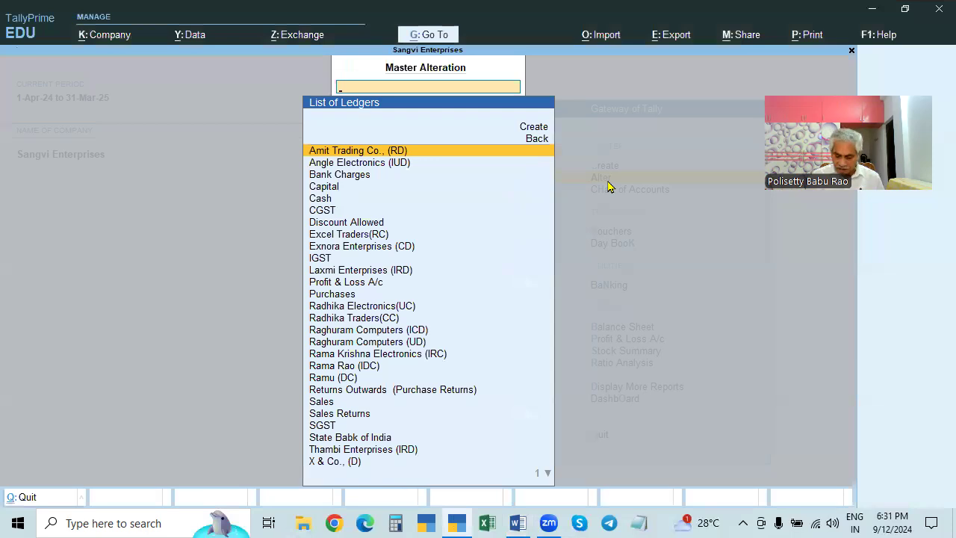
Step: Look through the ledger list for the X & Co., (D) and Y & C0., (C) accounts, and return to the Gateway of Tally
key("Down")
key("Down")
key("Down")
key("Down")
key("Down")
key("Down")
key("Down")
key("Down")
key("Down")
key("Down")
key("Down")
key("Down")
key("Down")
key("Down")
key("Down")
key("Down")
key("Down")
key("Down")
key("Down")
key("Down")
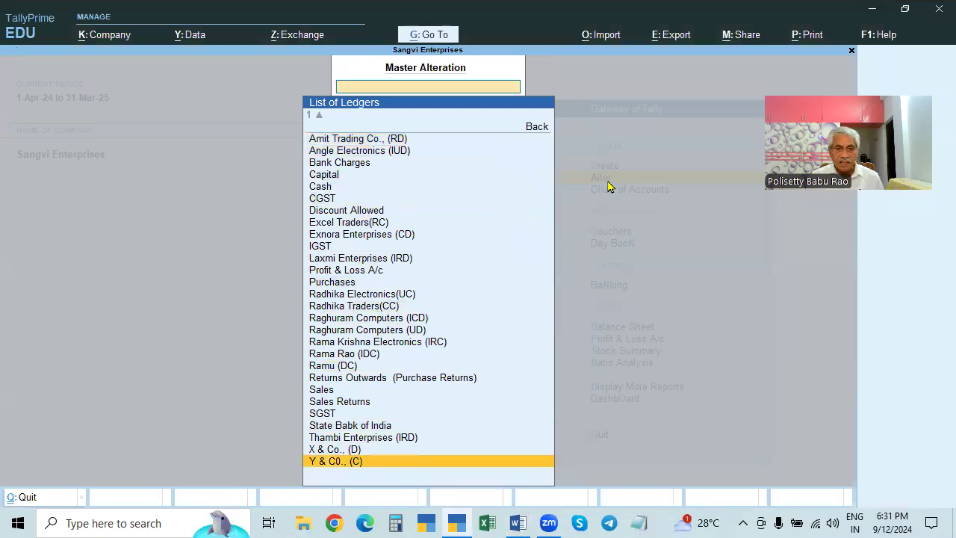
key("Up")
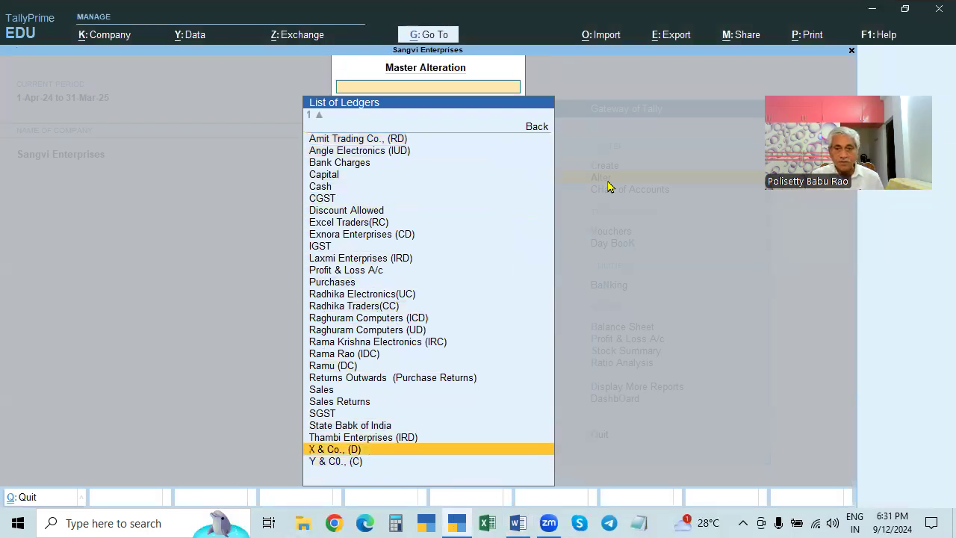
key("Down")
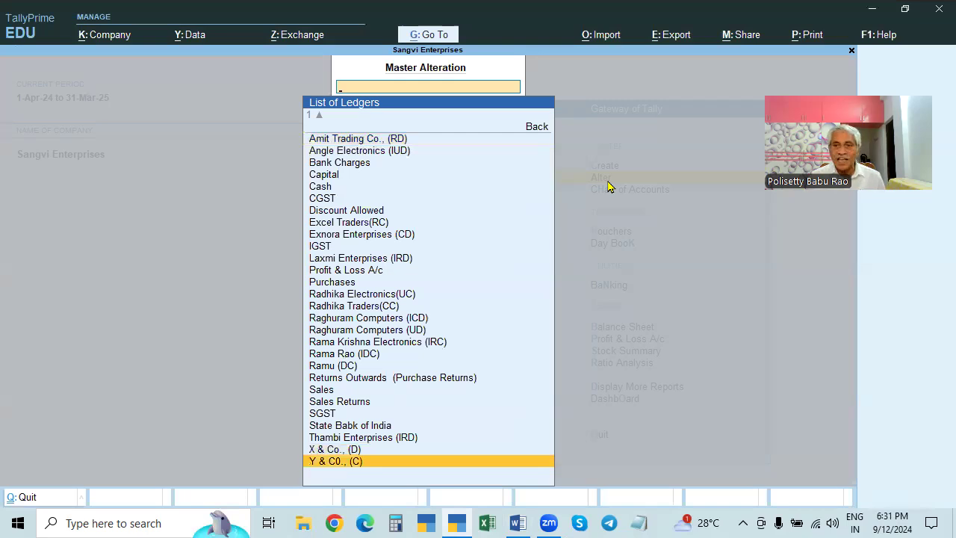
key("Escape")
key("Escape")
key("Up")
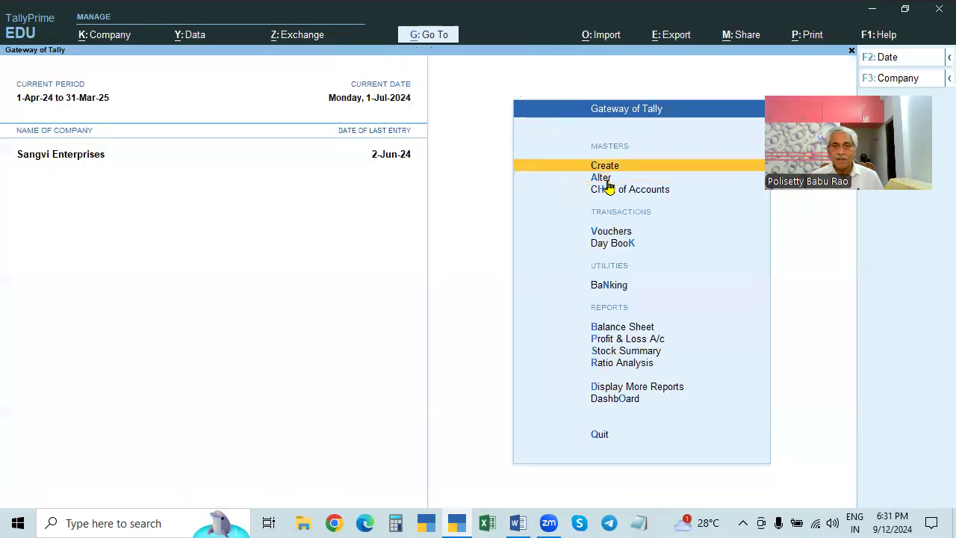
key("Down")
key("Down")
key("Down")
key("Return")
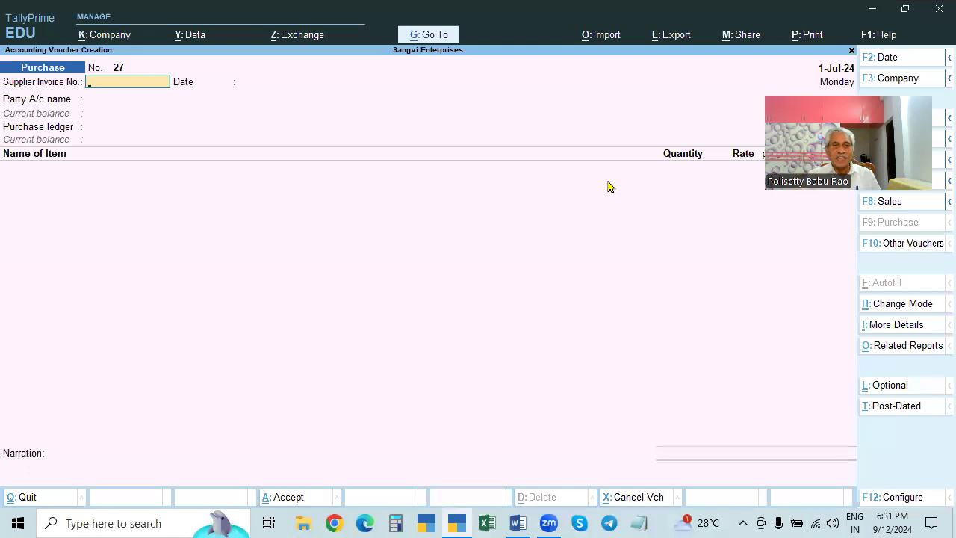
key("F2")
type("1")
key("Return")
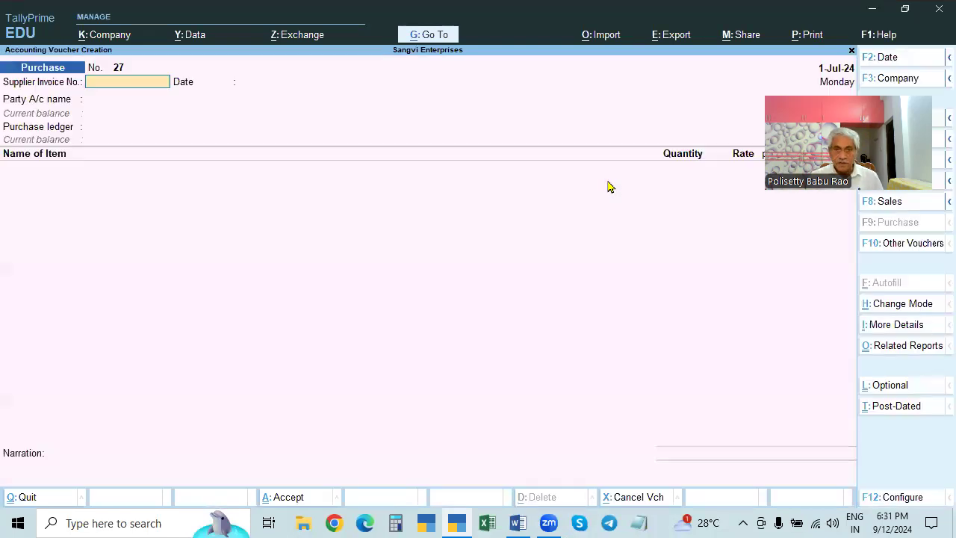
key("Escape")
Step: View the Day Book for 1-Apr-24 to 2-Jun-24 and check its last entry
key("Down")
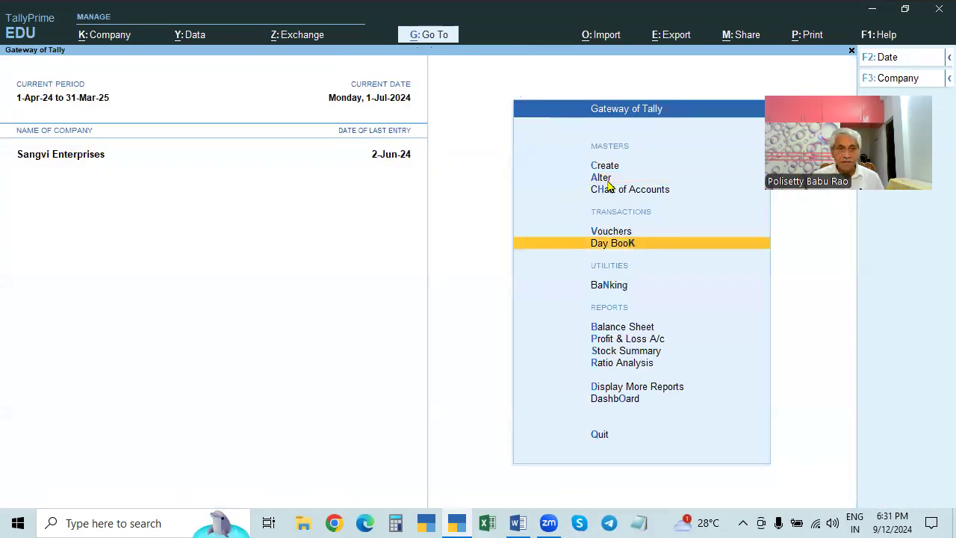
key("Return")
key("F2")
key("Return")
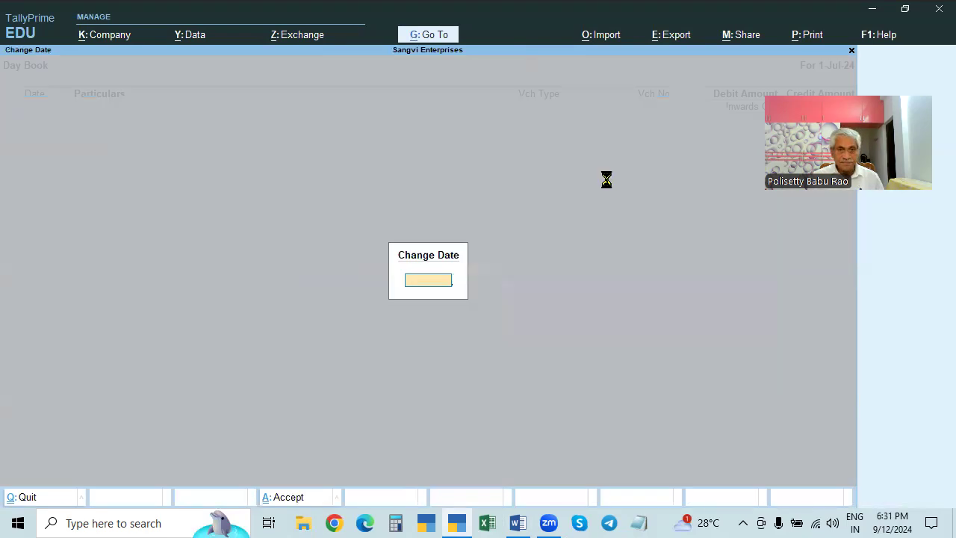
key("End")
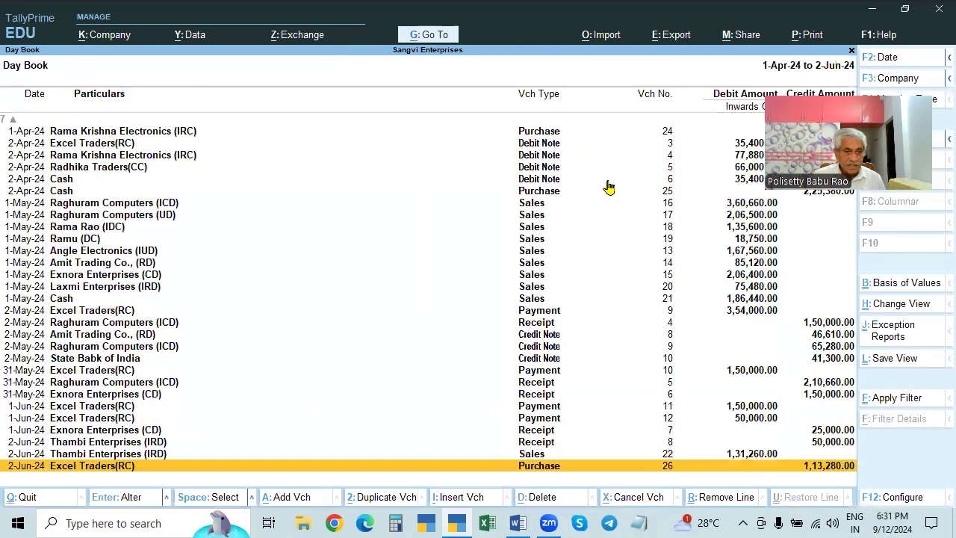
key("Escape")
Step: Start a new accounting voucher, set its date to 1.7 and change its type to Payment
key("Up")
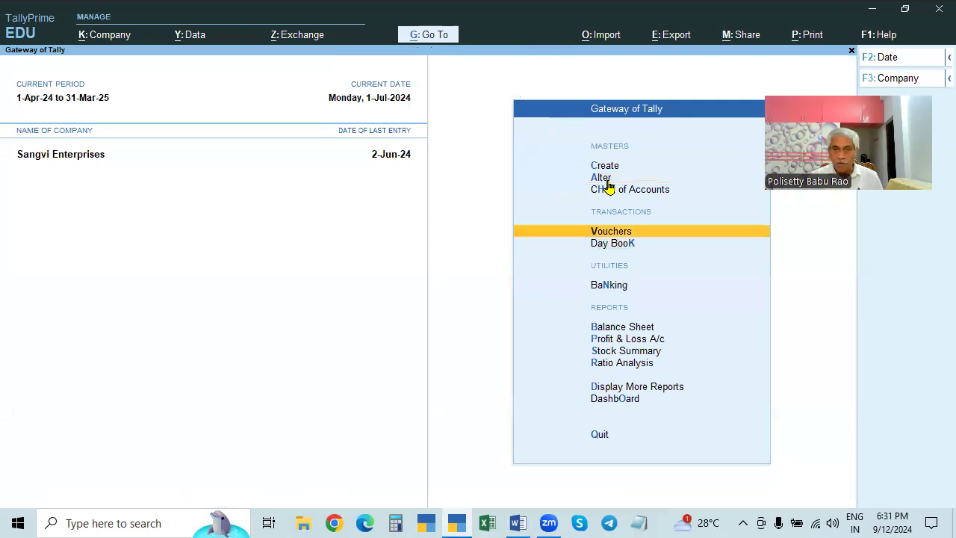
key("Return")
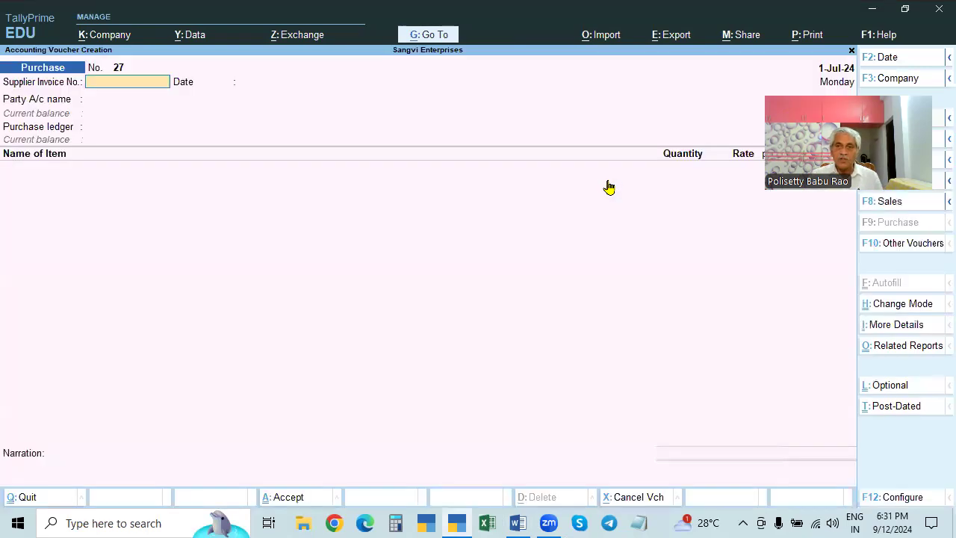
left_click(116, 345)
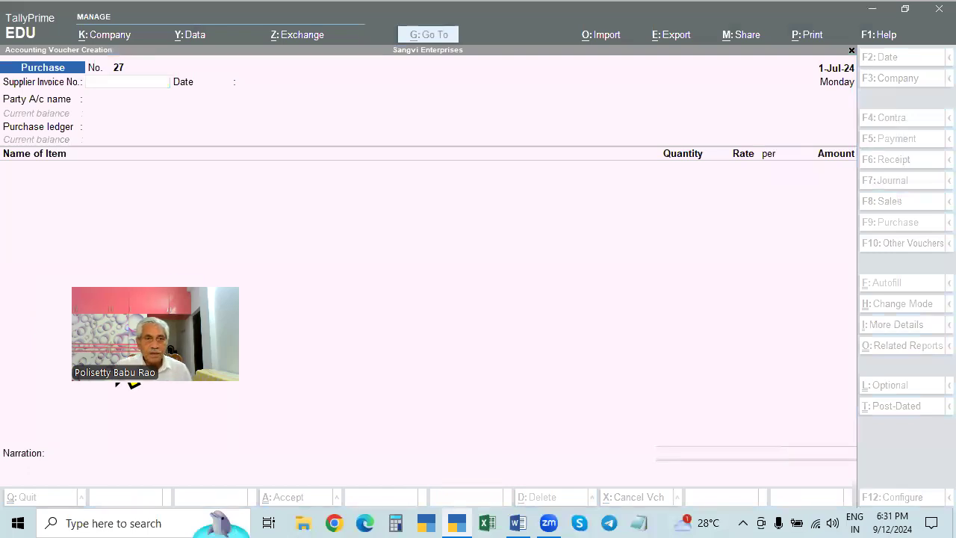
key("F2")
type("1.7")
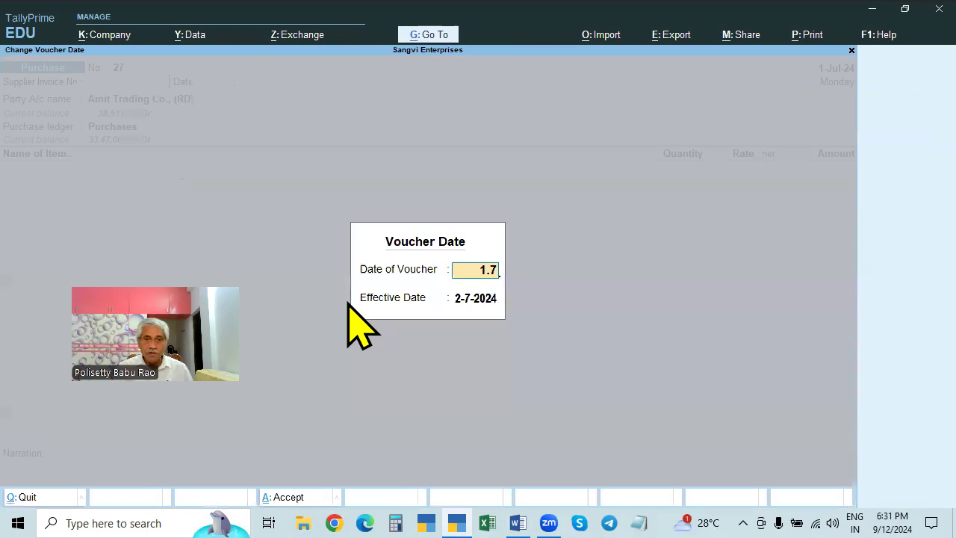
key("Return")
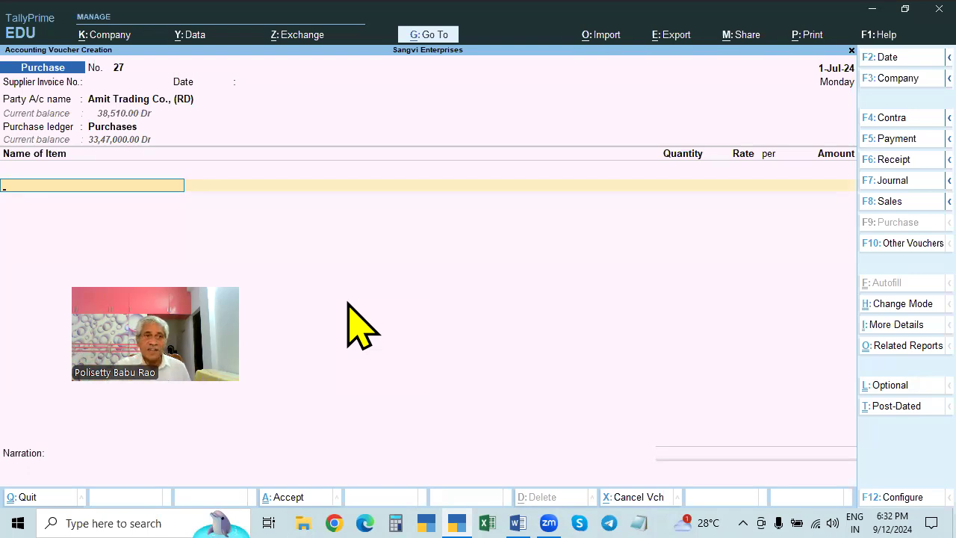
key("F5")
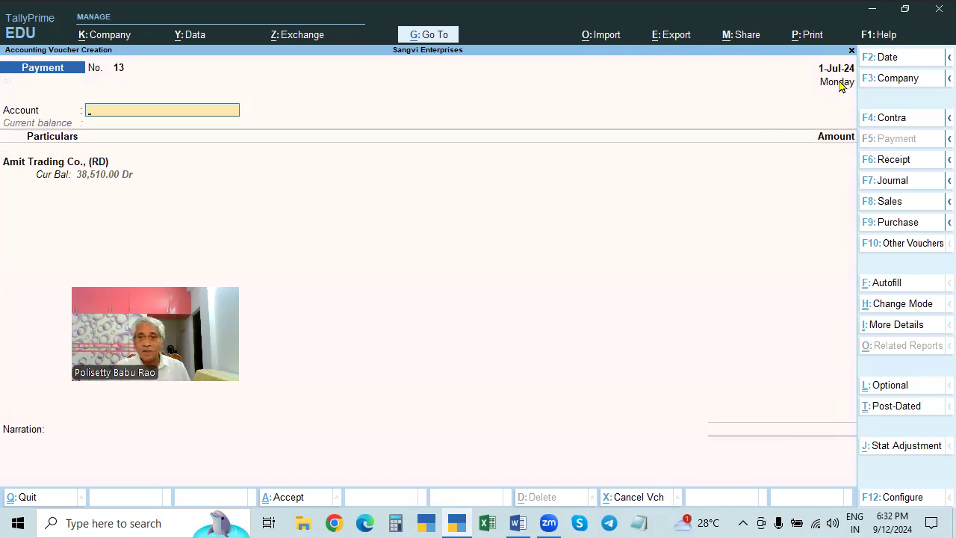
Step: Discard the prefilled payment voucher and start a blank payment voucher
key("Escape")
key("Escape")
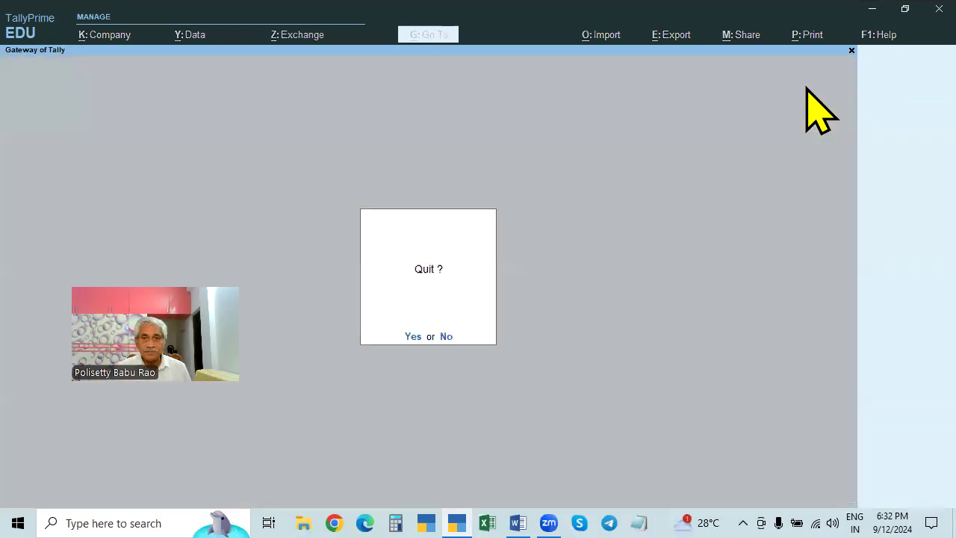
key("Escape")
key("b")
key("Escape")
key("v")
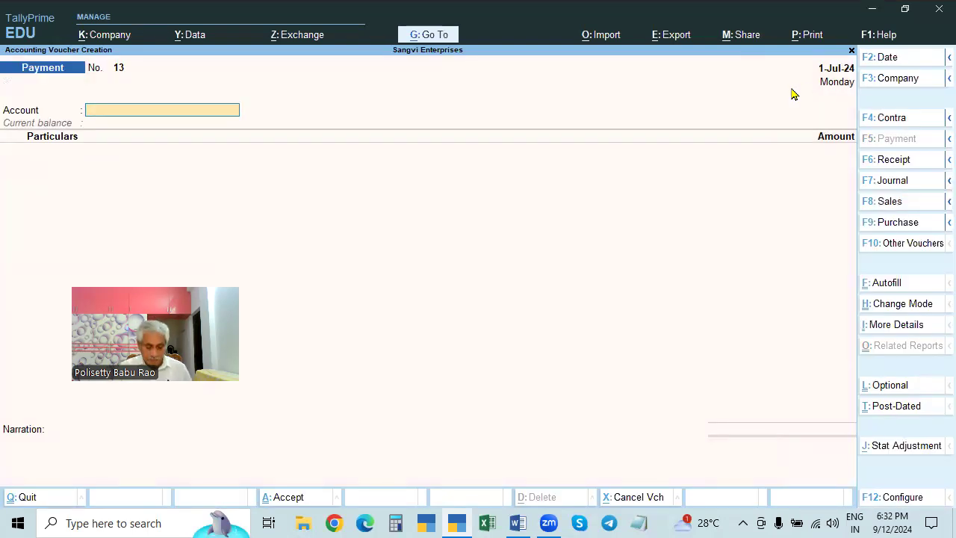
Step: Enter a payment of 50000 from the Cash account to Y & C0., (C)
type("Cash")
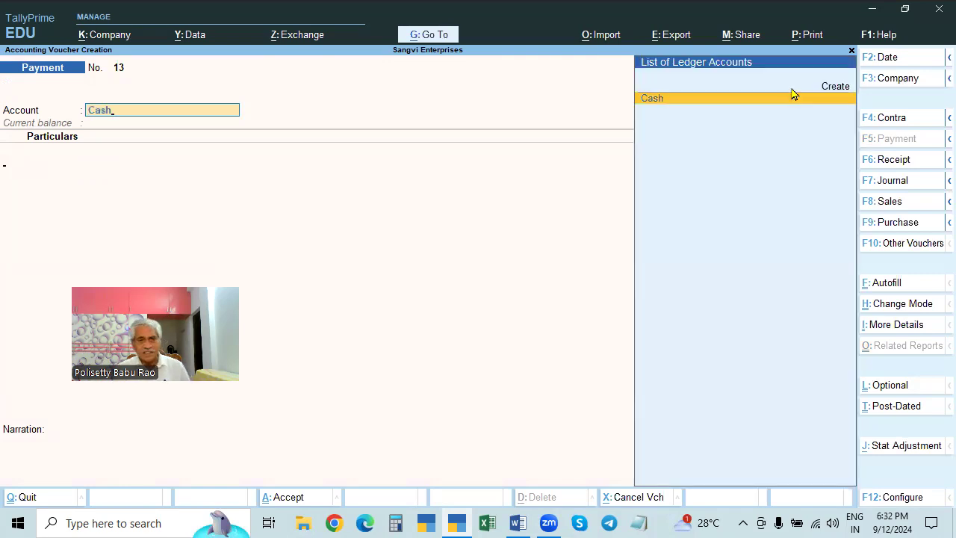
key("Return")
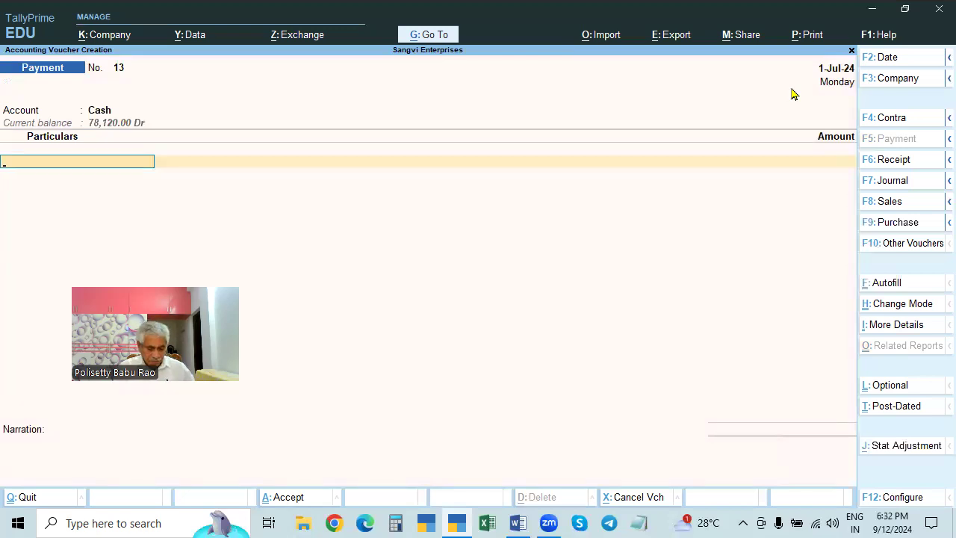
type("Y")
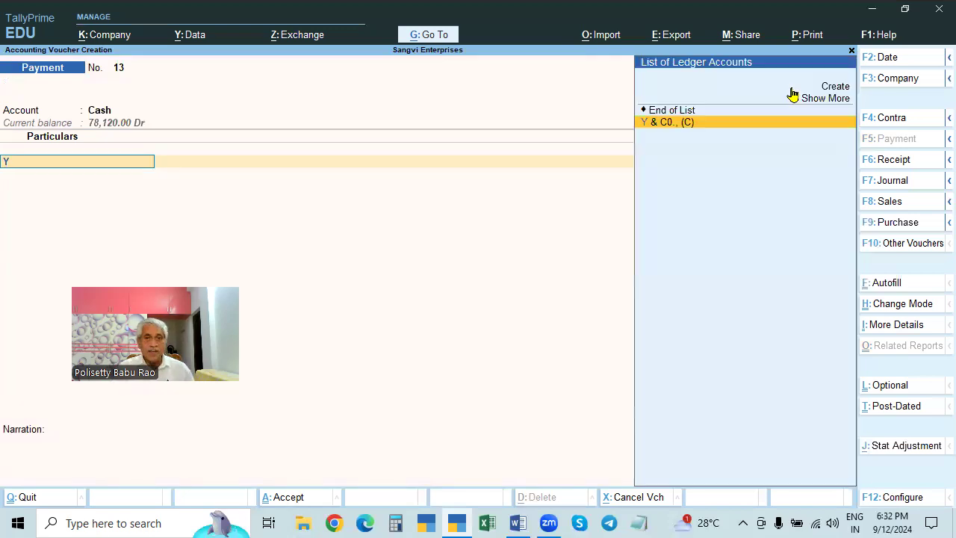
key("Return")
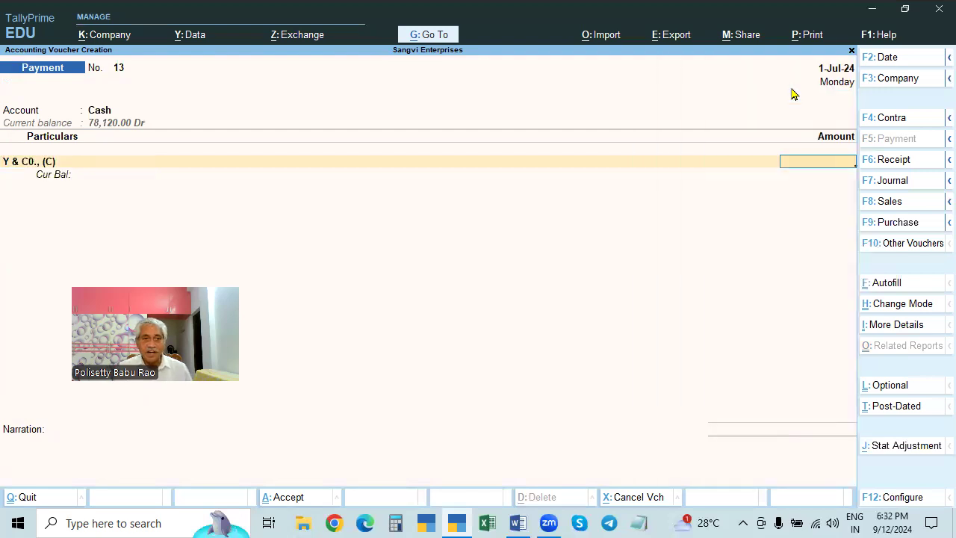
type("50000")
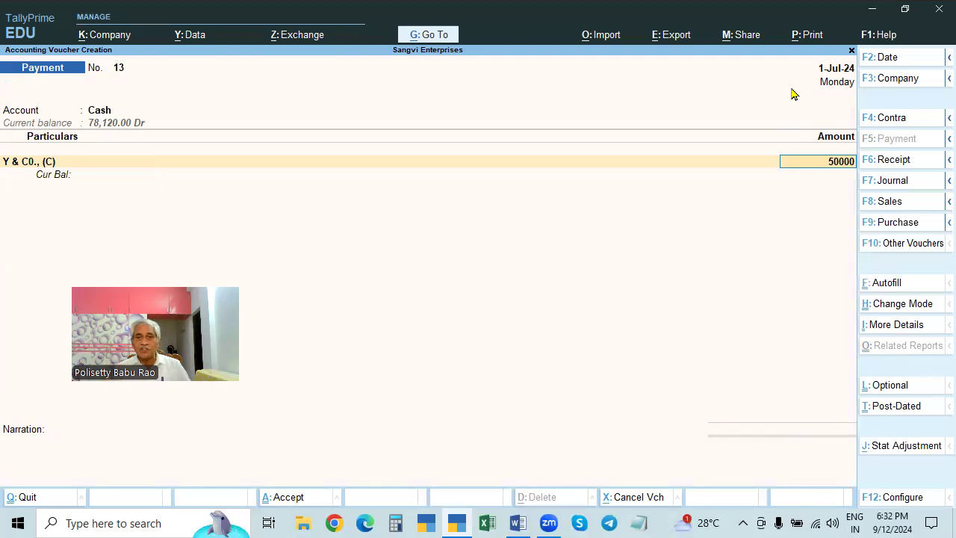
key("Return")
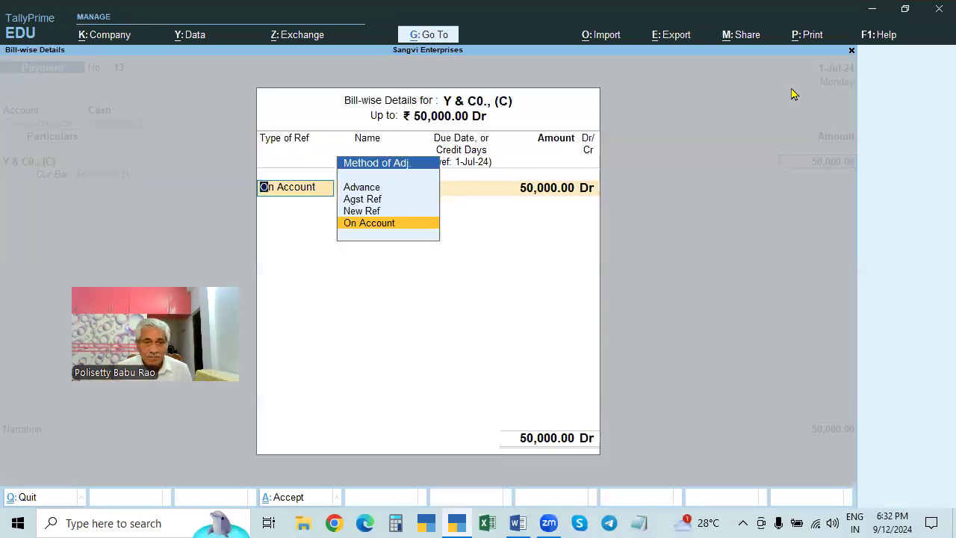
Step: Quit the separate Bill-wise Details form and go to the reference type line inside the payment voucher
key("Escape")
key("Escape")
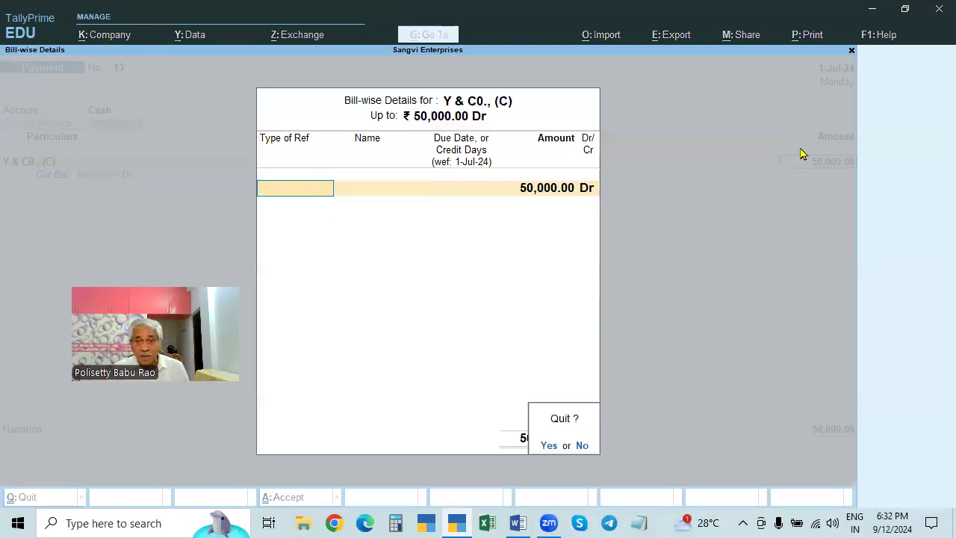
key("y")
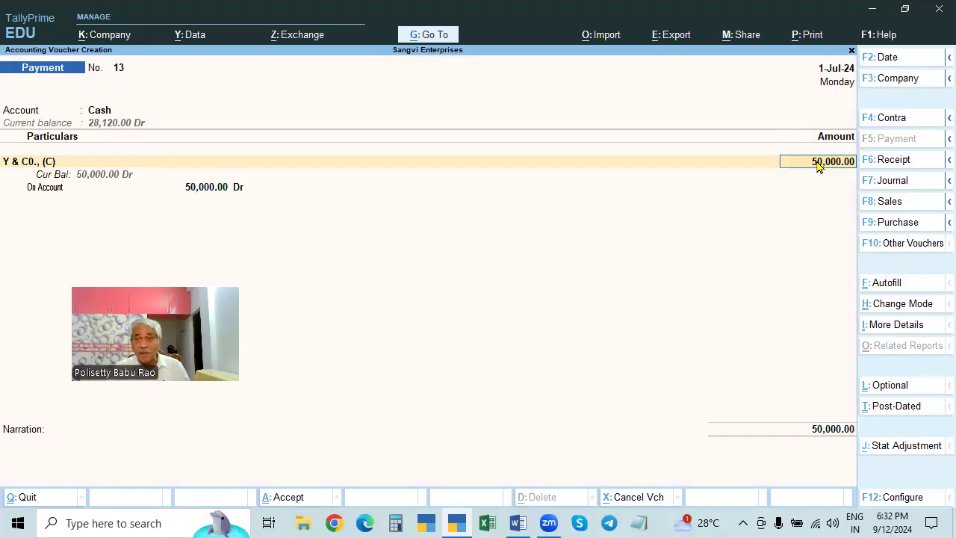
key("Return")
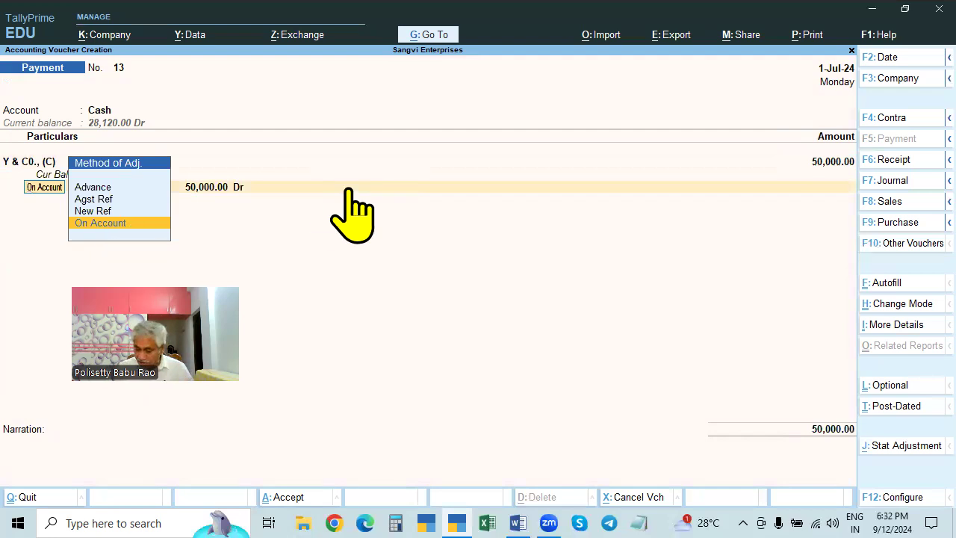
Step: Allocate the 50,000 paid to Y & C0., (C) as an Advance with the reference name Adv-1
key("Up")
key("Up")
key("Up")
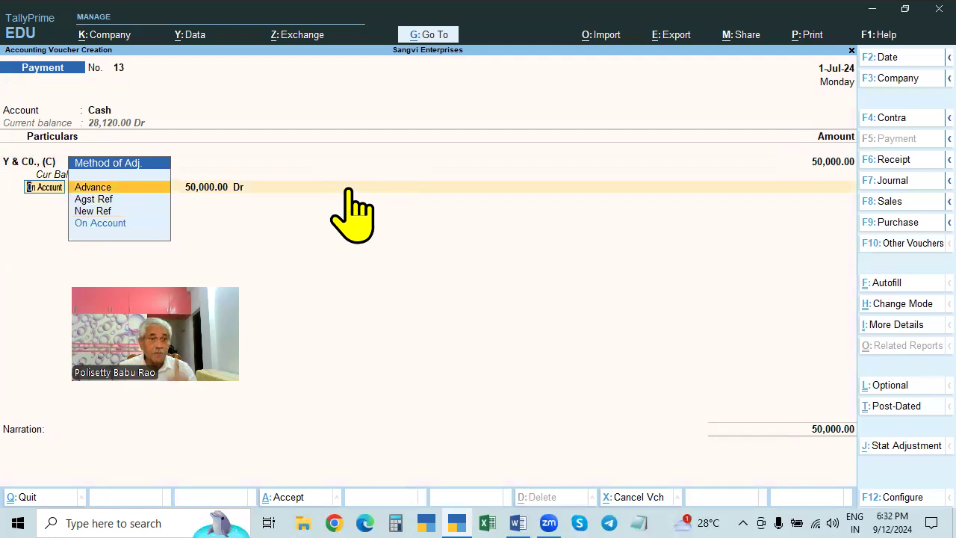
key("Return")
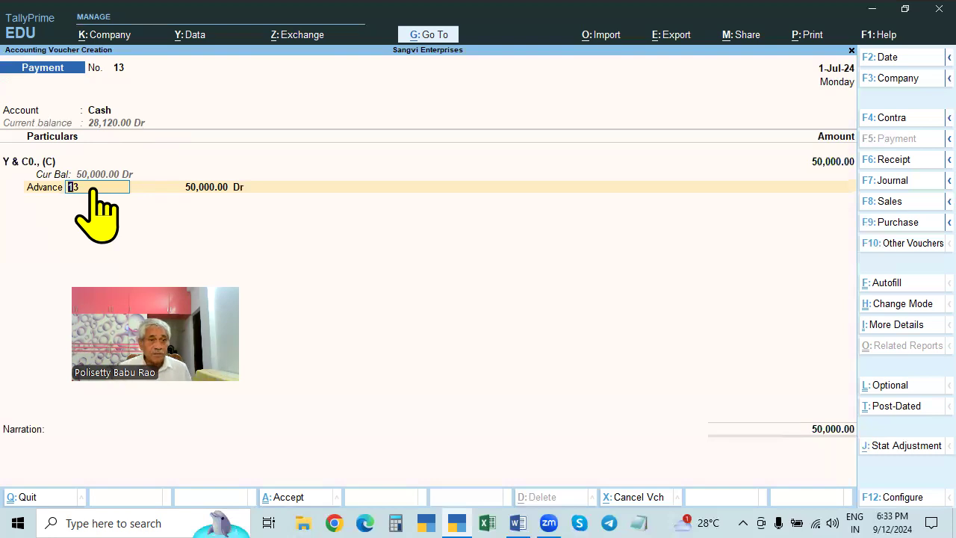
type("Adv-")
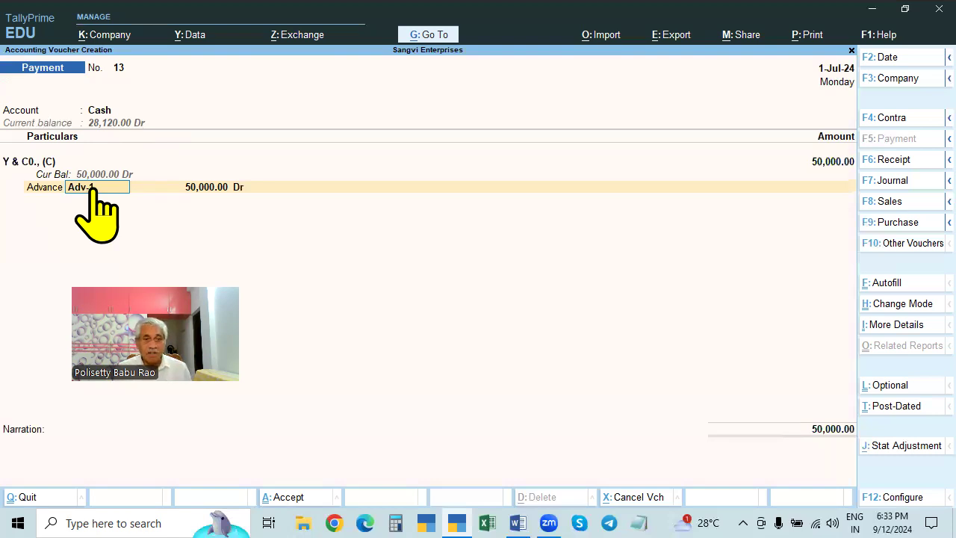
key("Return")
key("Return")
key("Return")
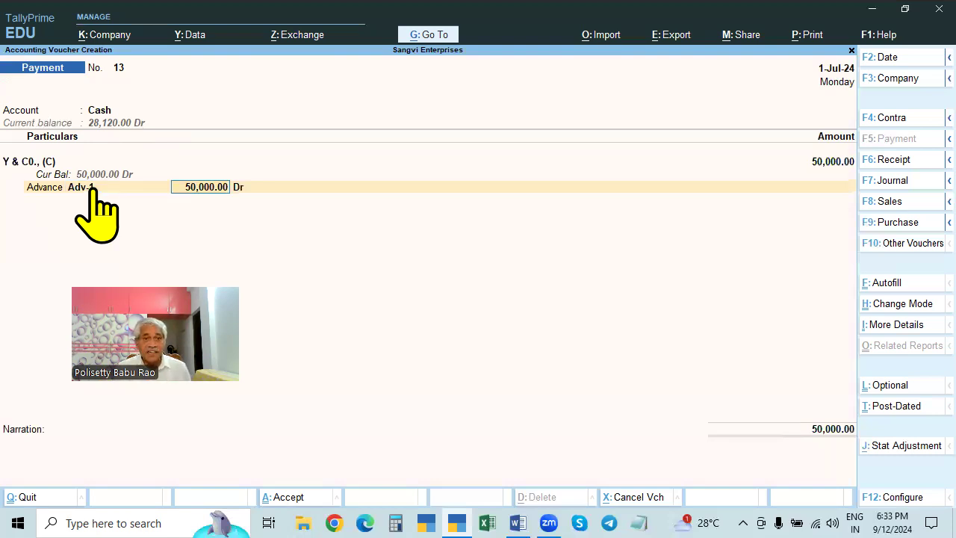
key("Return")
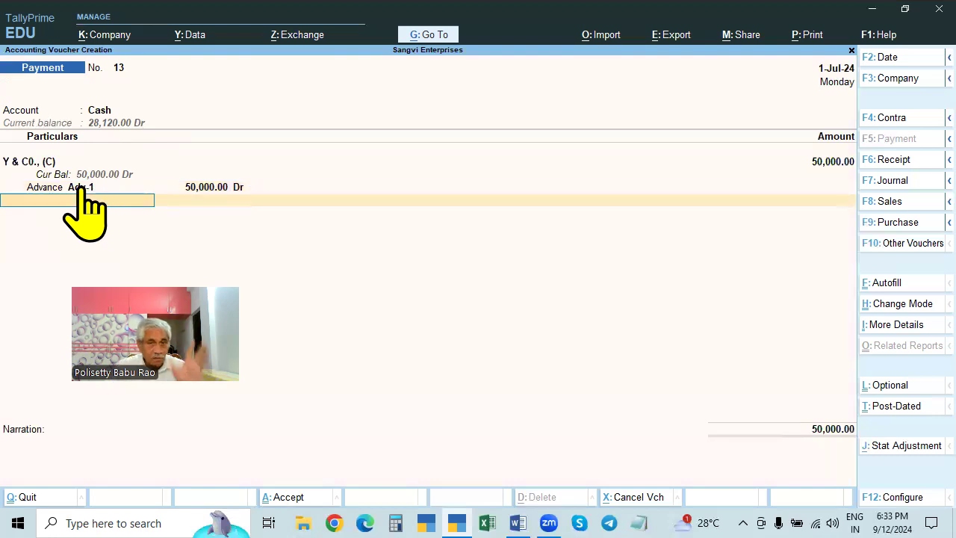
Step: Finish the payment voucher without a narration and save it
key("Return")
key("Return")
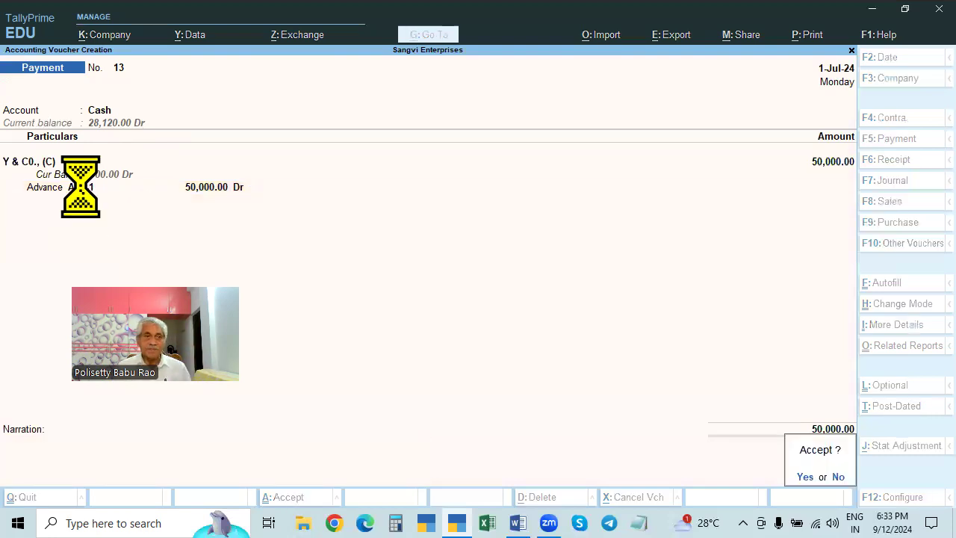
key("Return")
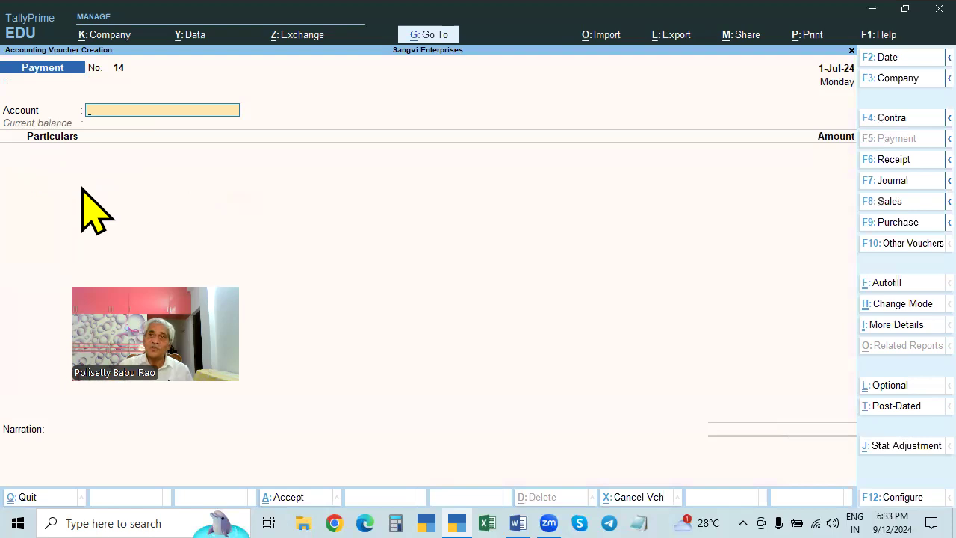
Step: Start a Purchase voucher dated 2-7-2024 with supplier invoice number 802 and the invoice date 2-Jul-24
key("F2")
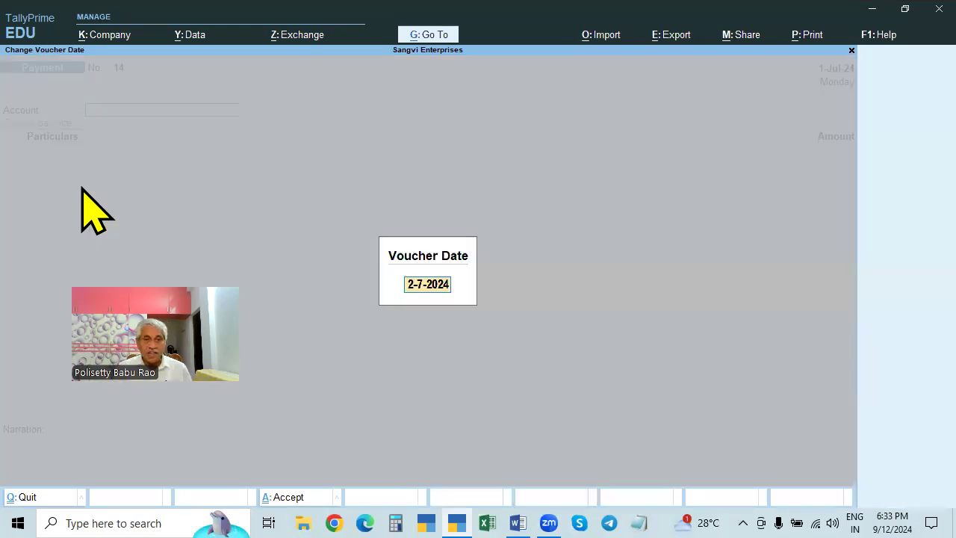
key("Return")
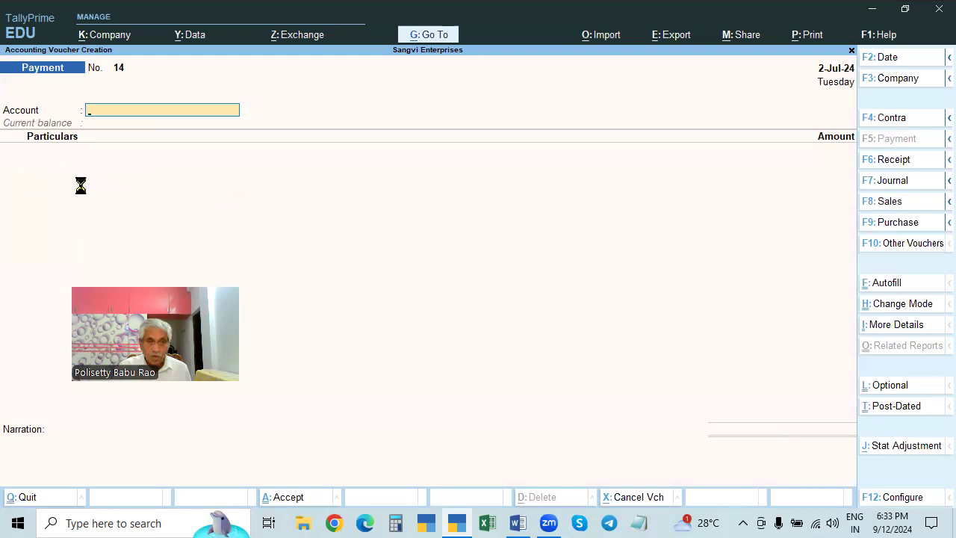
key("F9")
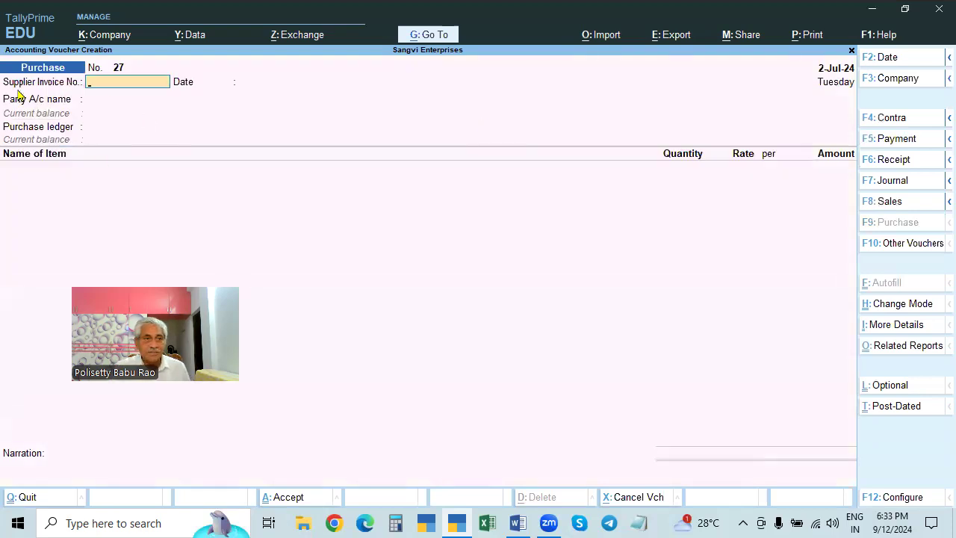
type("8")
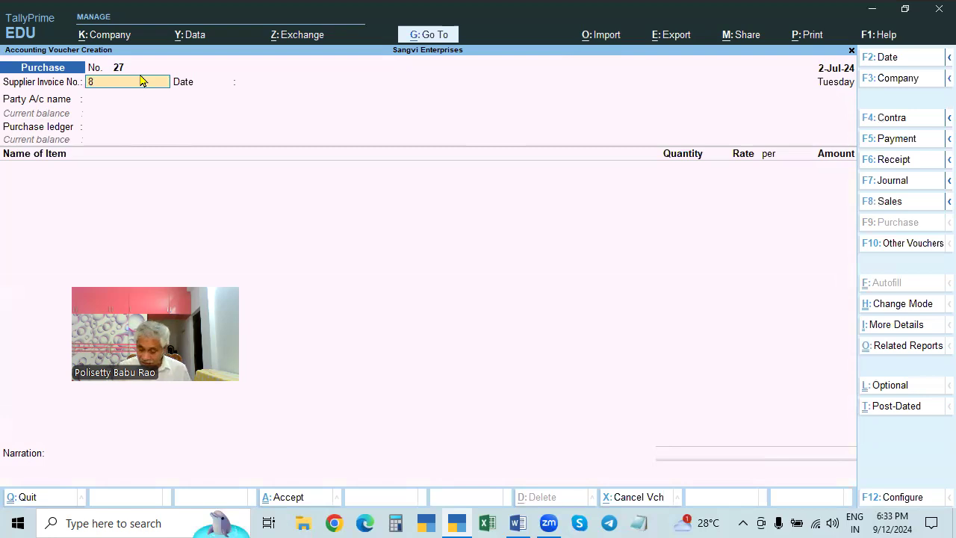
type("02")
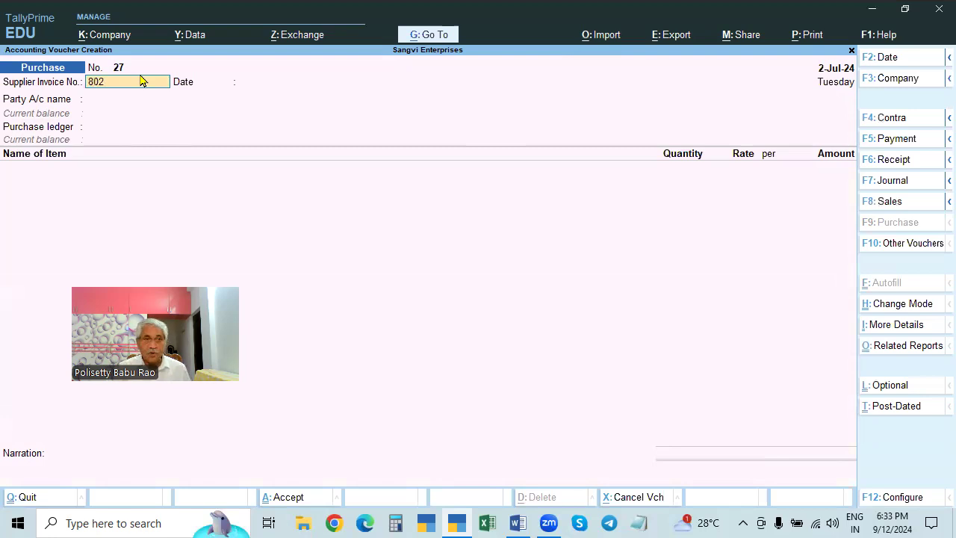
key("Return")
key("Return")
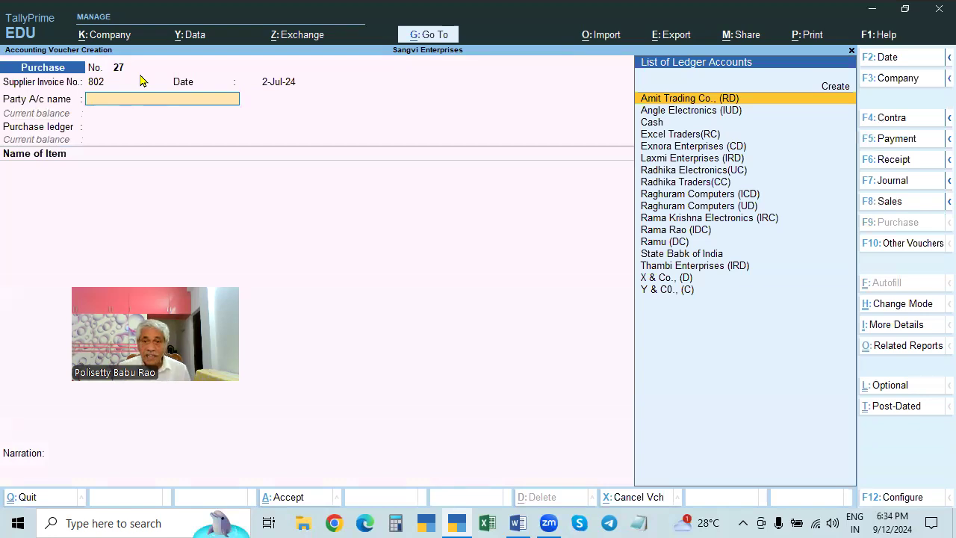
Step: Choose Y & C0., (C) as the party account of the purchase voucher and proceed to its party details
key("Down")
key("Down")
key("Down")
key("Down")
key("Down")
key("Down")
key("Down")
key("Down")
key("Down")
key("Down")
key("Down")
key("Down")
key("Down")
key("Down")
key("Down")
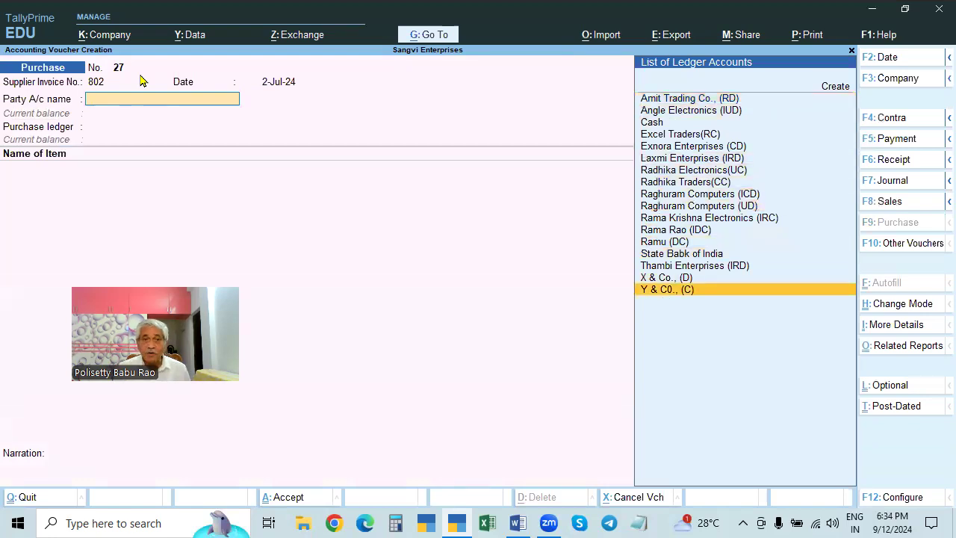
key("Return")
key("ctrl+a")
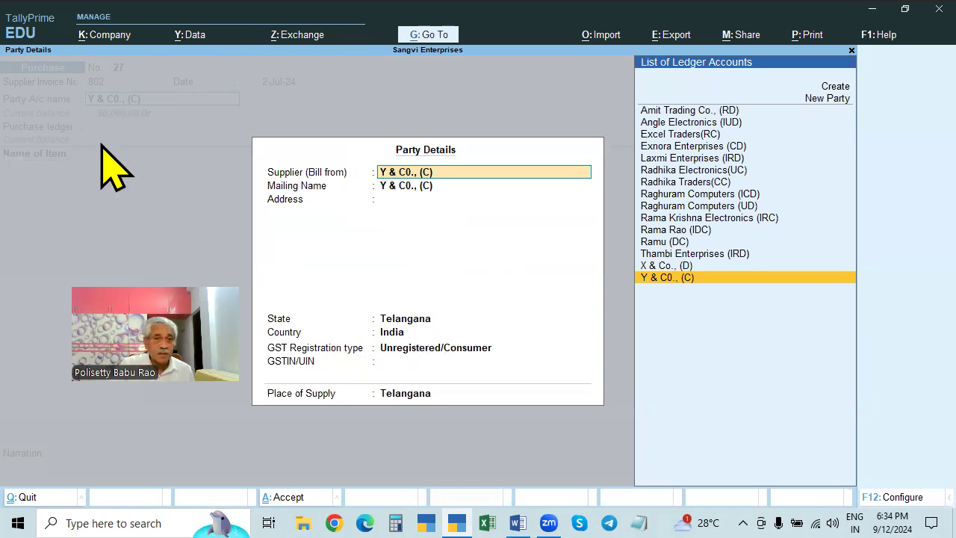
Step: Set the supplier's GST registration type to Regular in the party details
left_click(410, 348)
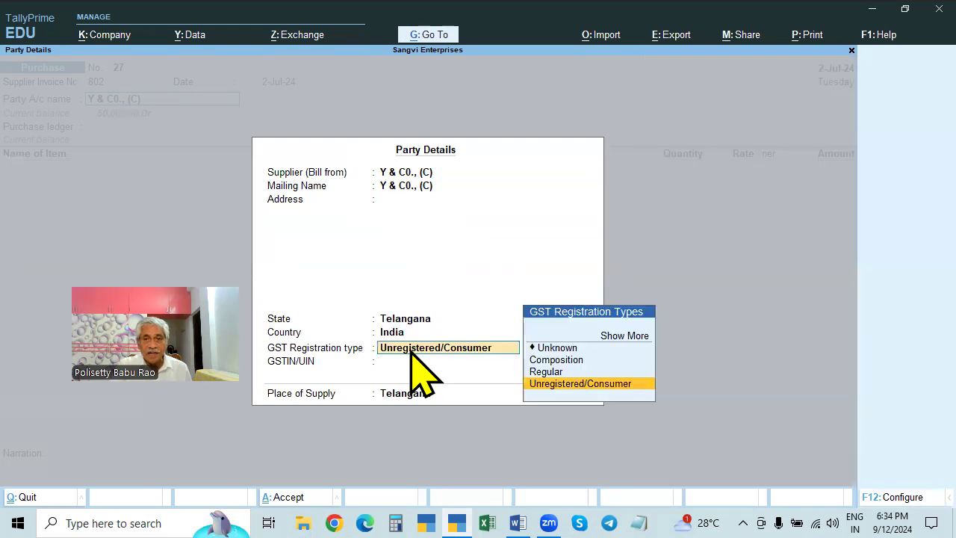
key("Up")
key("Return")
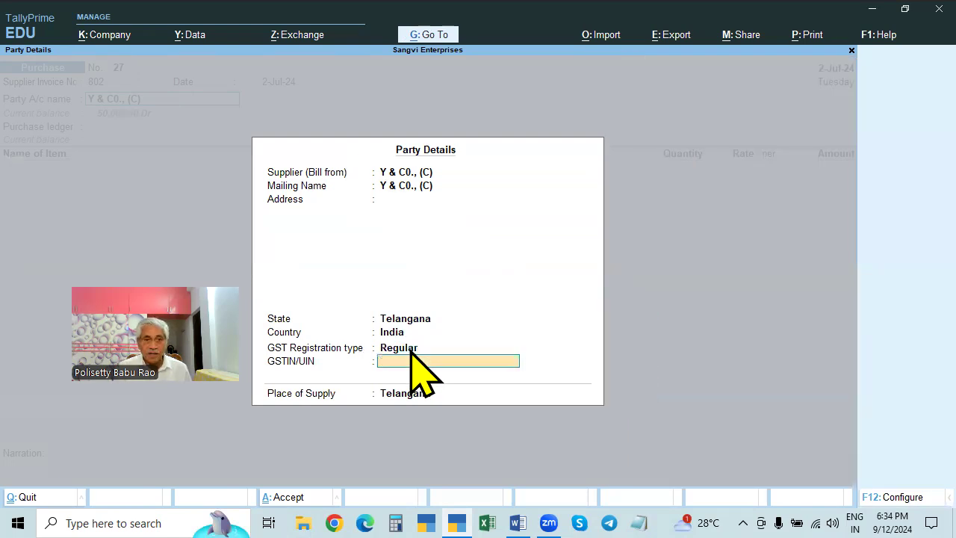
Step: Switch to Notepad, open the TIN NOs file, copy the sixth GSTIN listed under Telangana and close Notepad
left_click(638, 523)
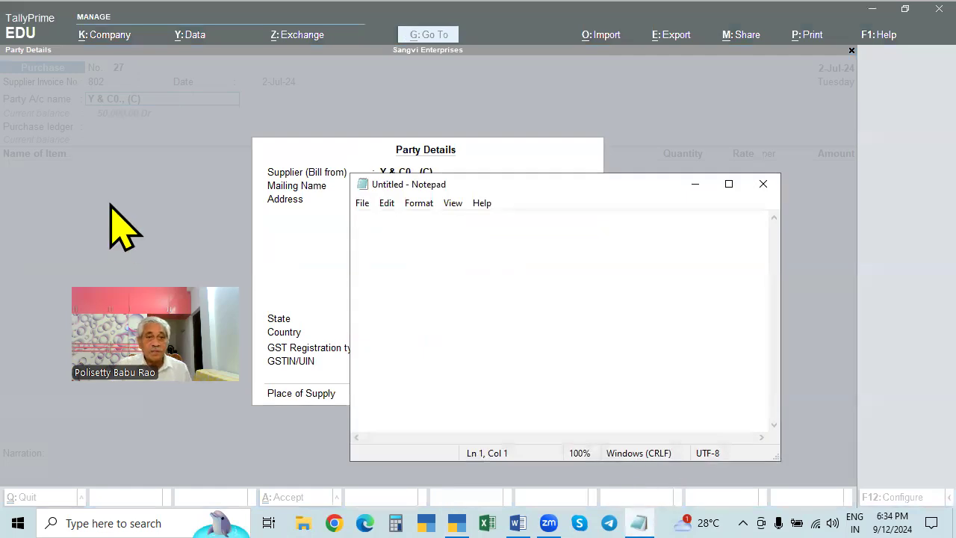
left_click(362, 203)
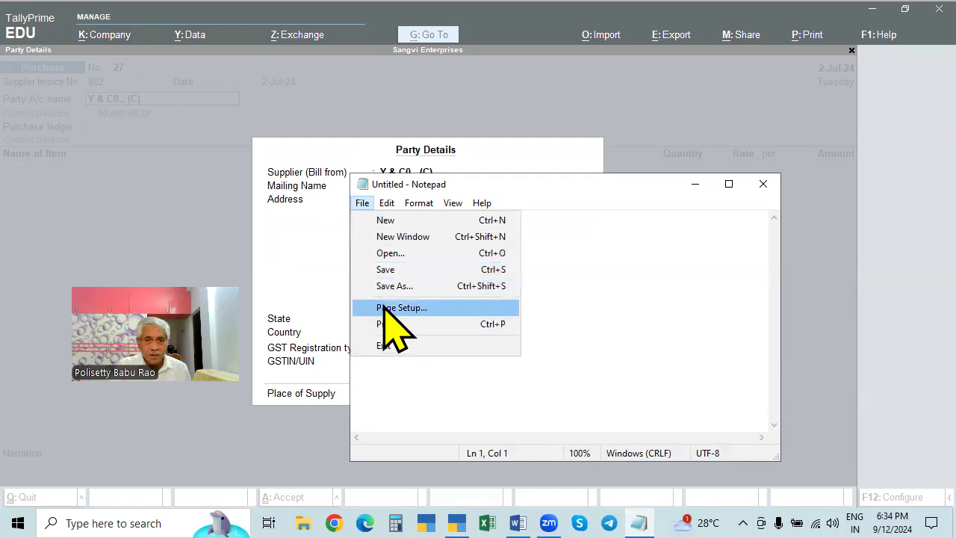
left_click(388, 253)
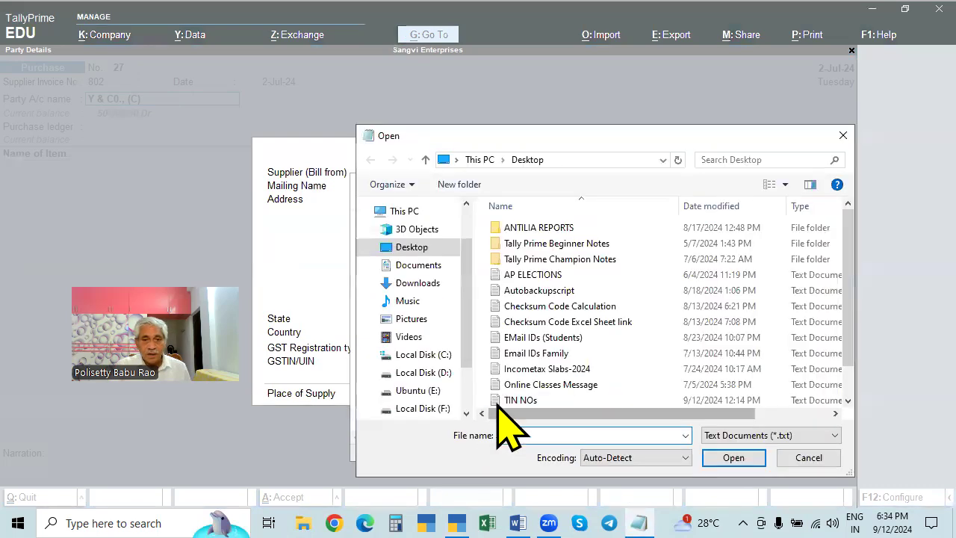
left_click(628, 400)
left_click(733, 458)
scroll(594, 353, "down", 15)
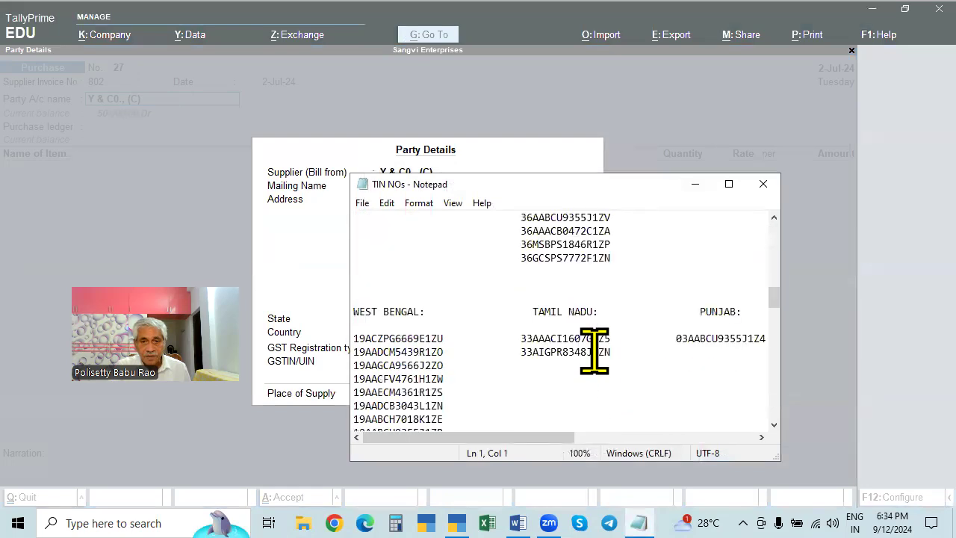
scroll(594, 353, "up", 4)
double_click(574, 285)
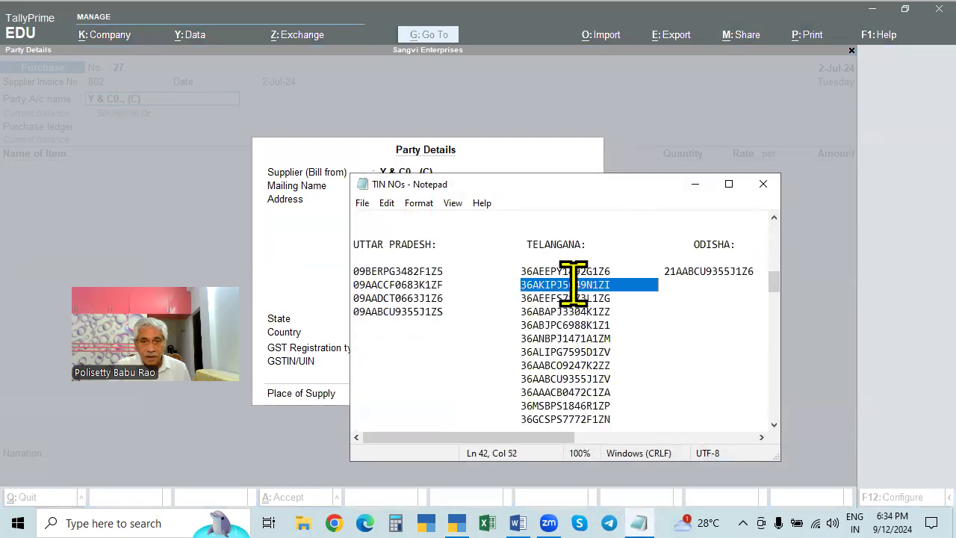
double_click(575, 339)
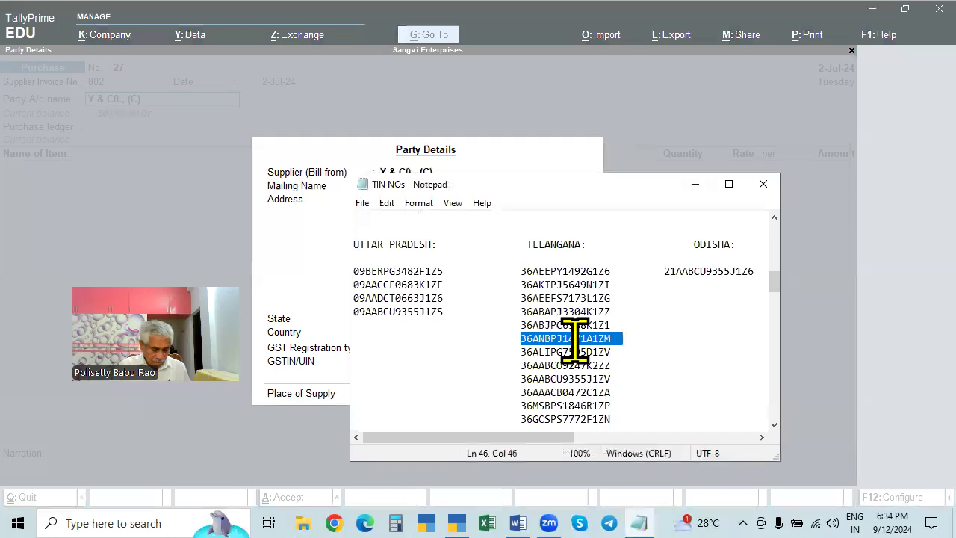
left_click(763, 184)
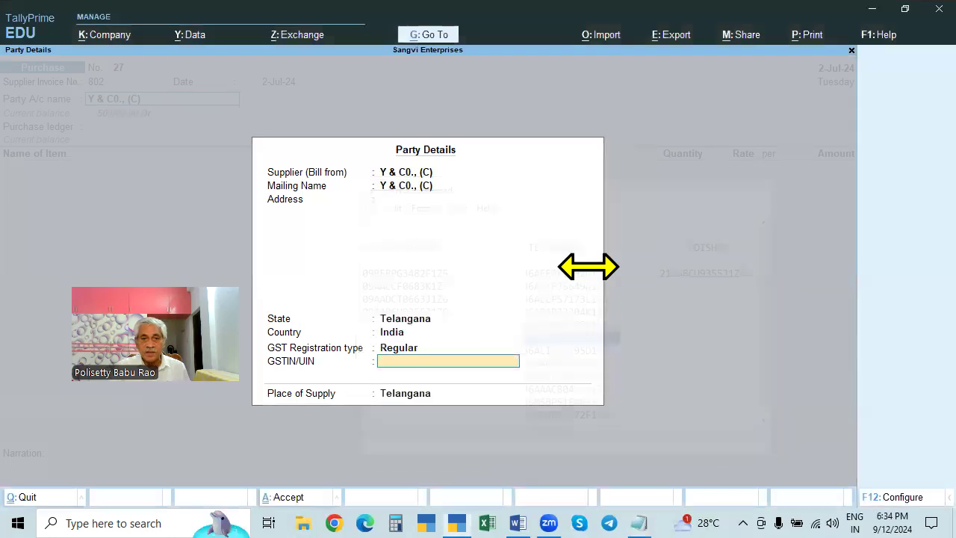
Step: Complete the party details with the copied GSTIN and Telangana as place of supply, and set the purchase ledger to Purchases
key("ctrl+alt+v")
key("Return")
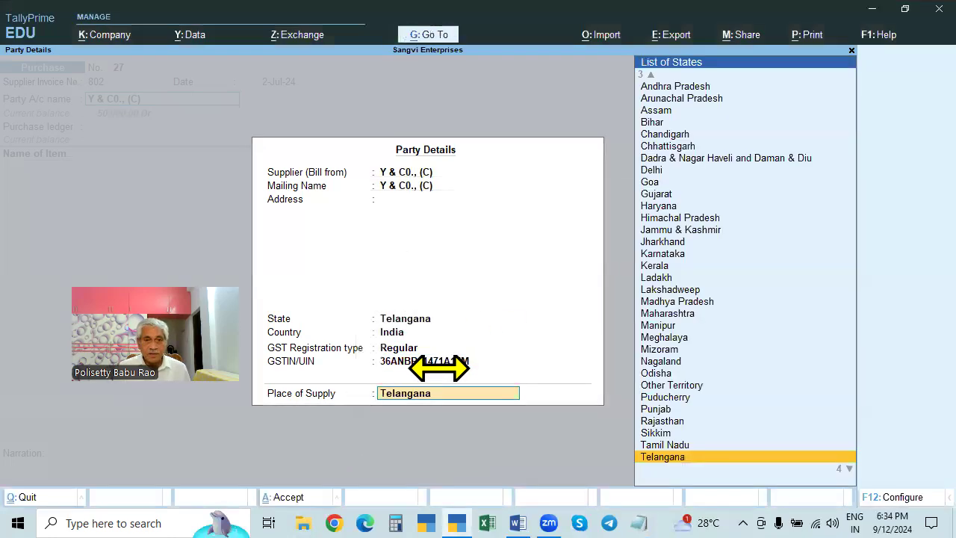
key("Return")
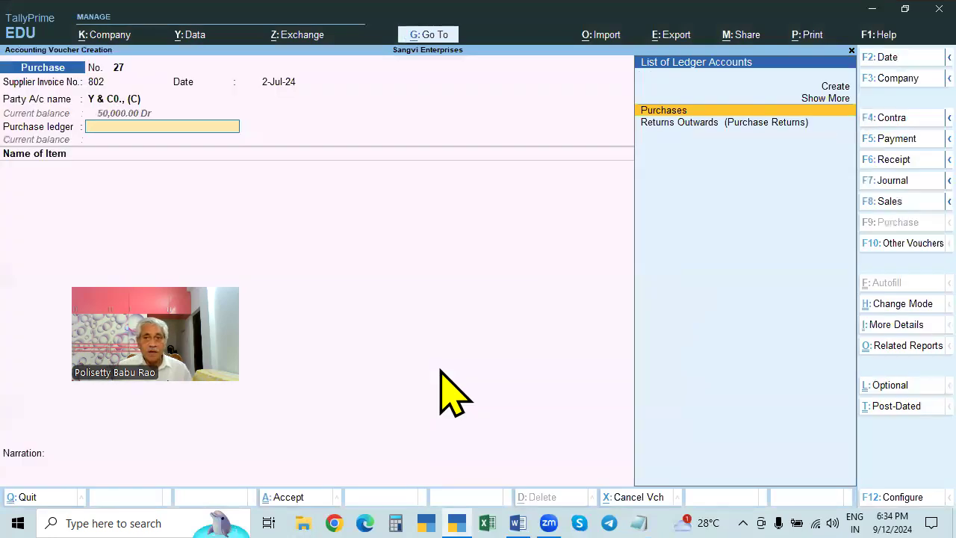
key("Return")
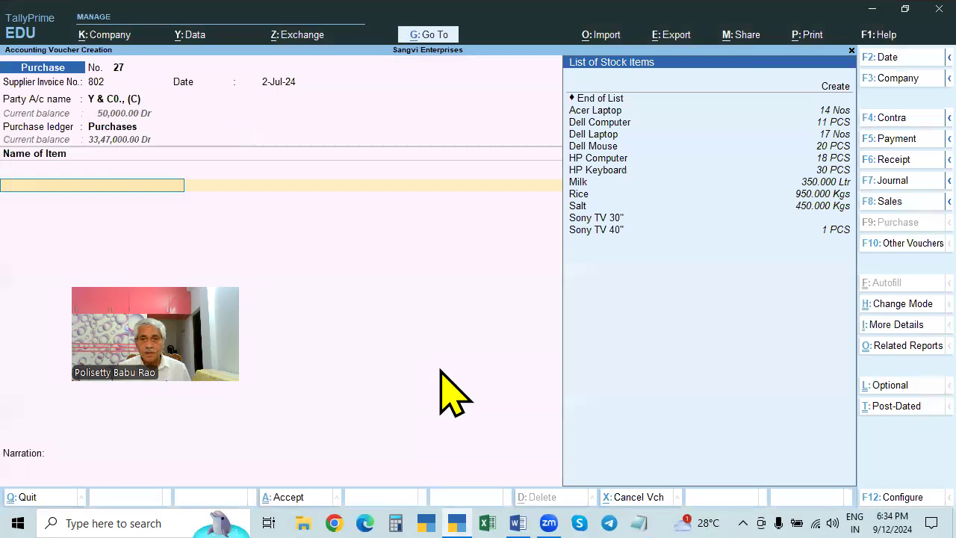
Step: Start creating a new stock item from the purchase voucher's item line and name it ITEM A
key("Down")
key("Down")
key("Down")
key("Down")
key("Up")
key("Up")
key("Up")
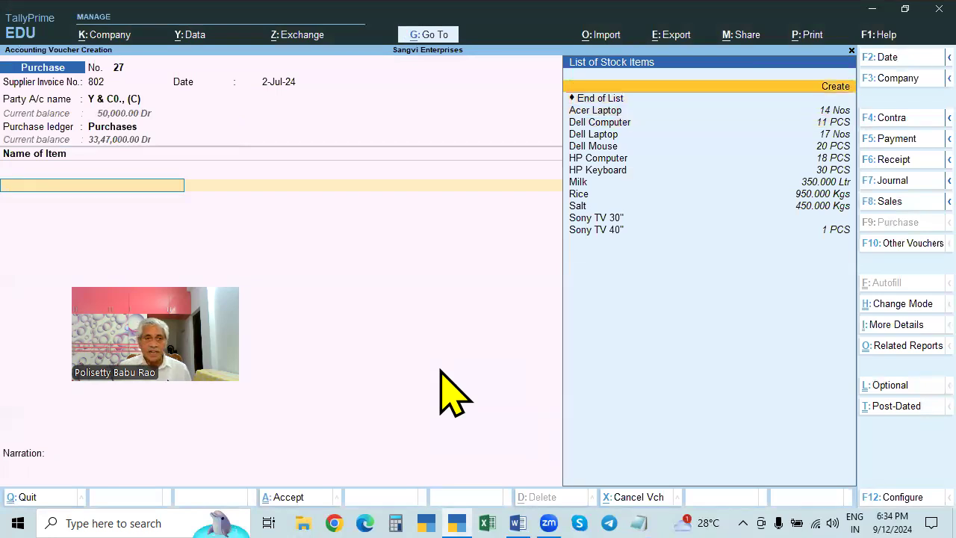
key("Up")
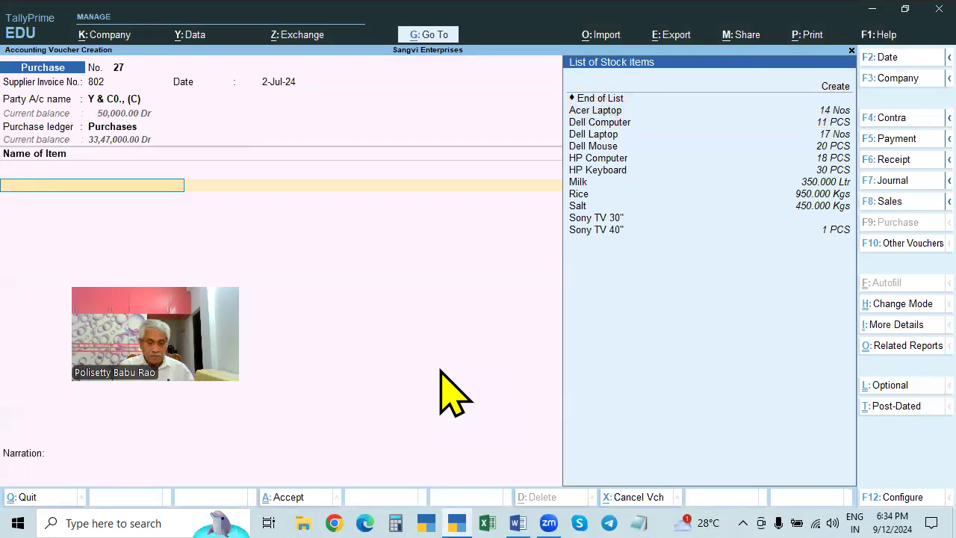
key("alt+c")
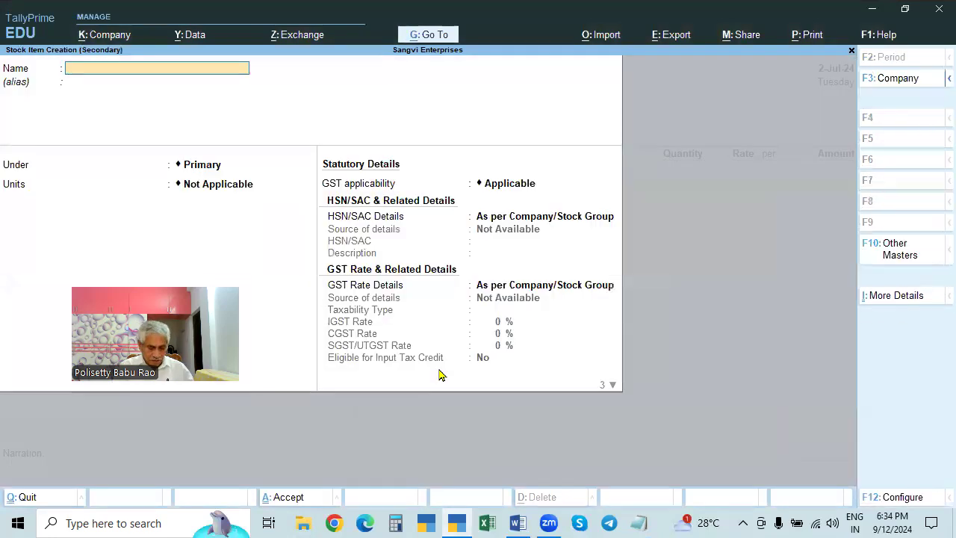
type("ITEM A")
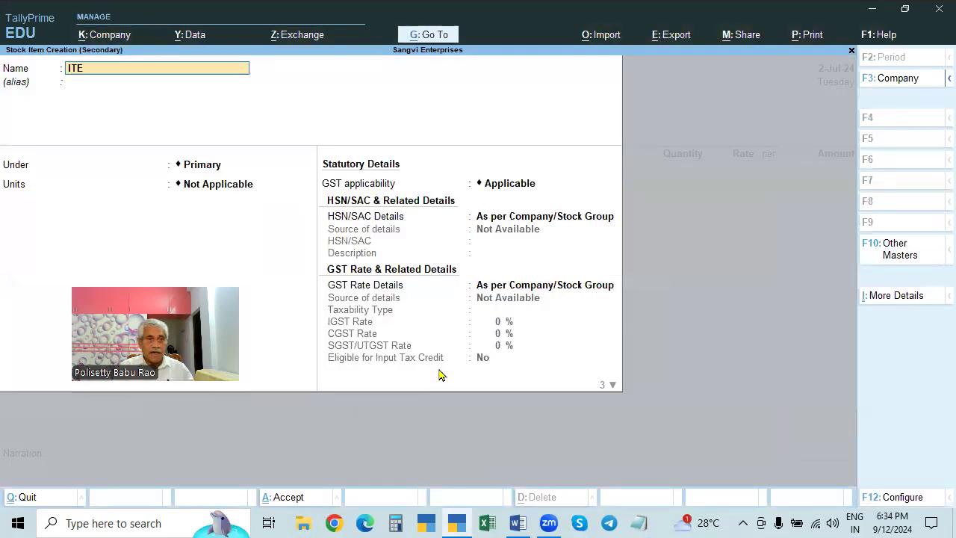
key("Return")
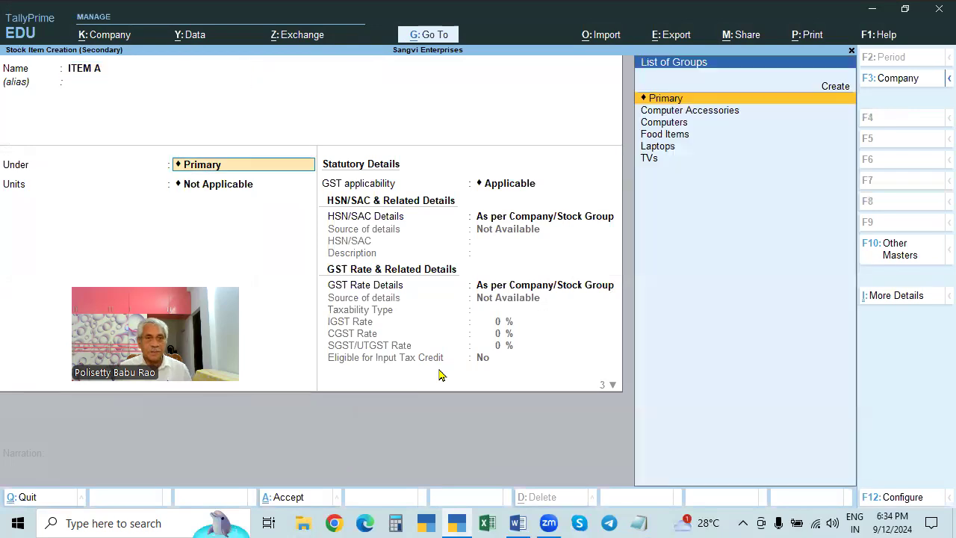
Step: Place ITEM A under Primary, set its units to Nos and keep GST applicable
key("Return")
key("Down")
key("Down")
key("Down")
key("Return")
key("Return")
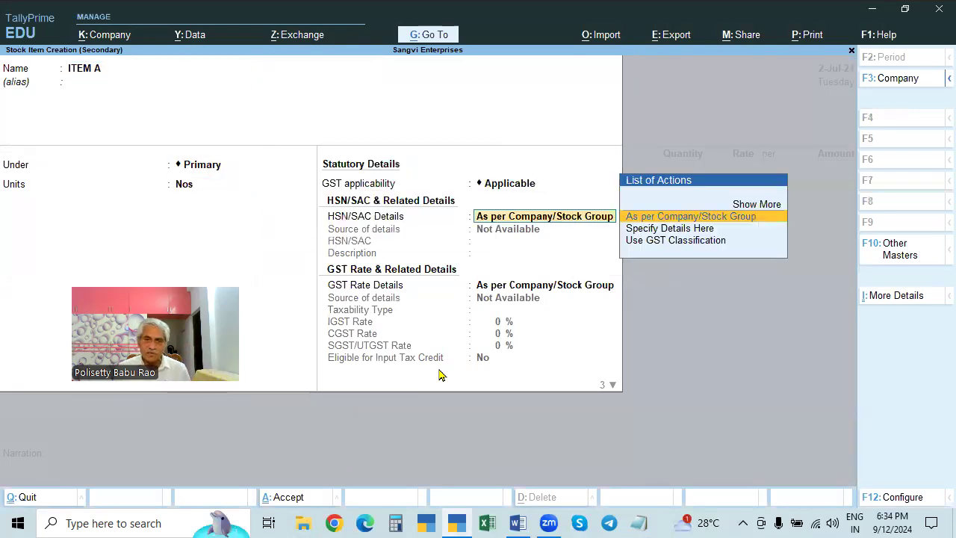
Step: Specify the HSN/SAC details directly on ITEM A with code 1112233 and leave the description blank
key("Down")
key("Return")
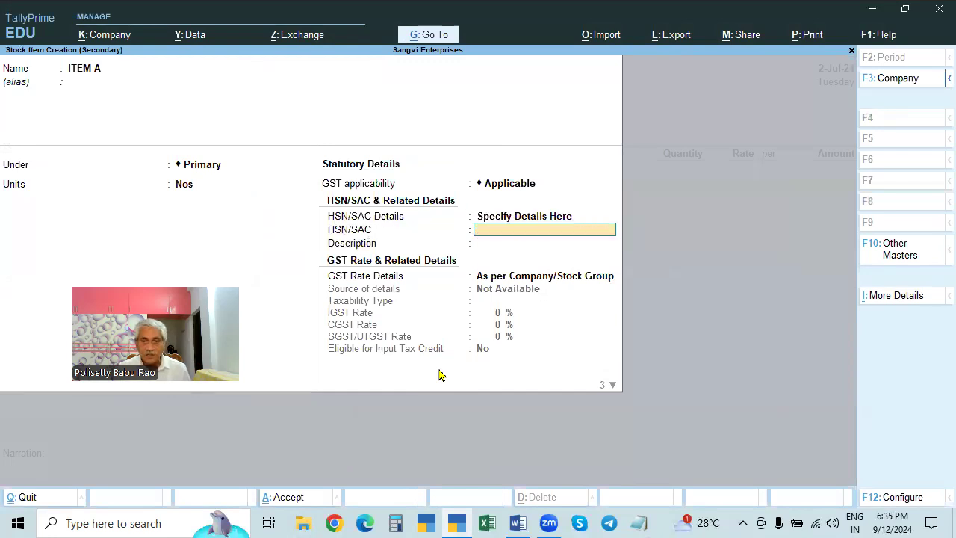
type("1112233")
key("Return")
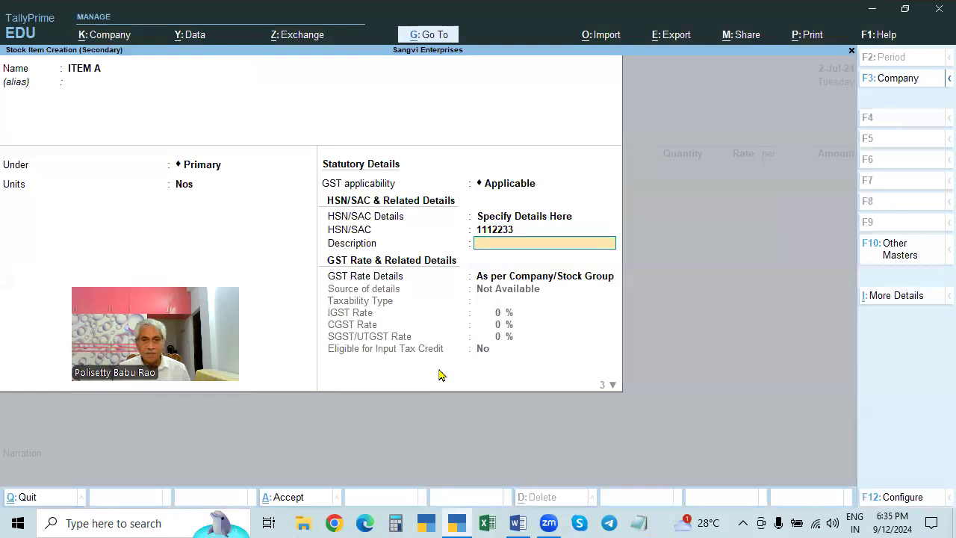
key("Return")
Step: Specify ITEM A's GST rate details as Taxable goods with 18% IGST, and save the stock item
key("Down")
key("Return")
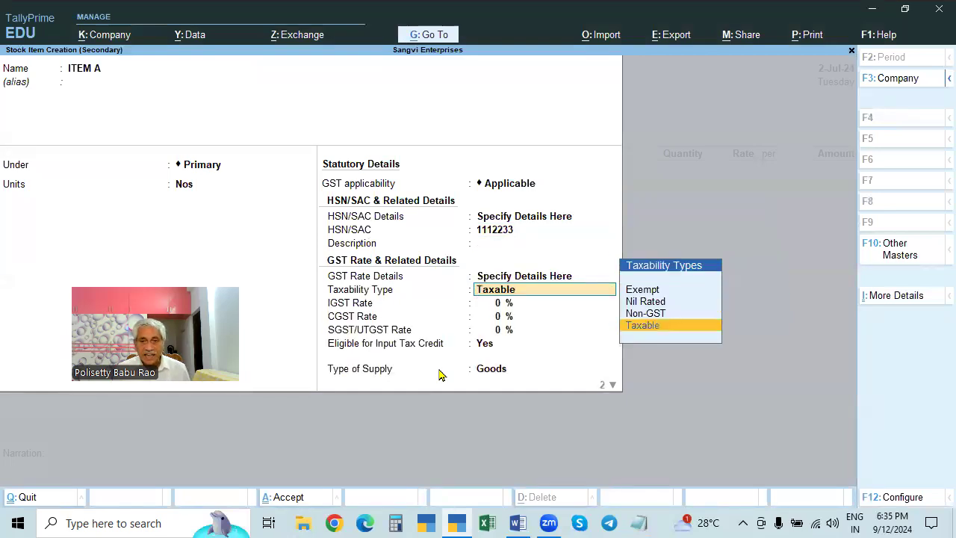
key("Return")
type("18")
key("Return")
key("Return")
key("Return")
key("Return")
key("Return")
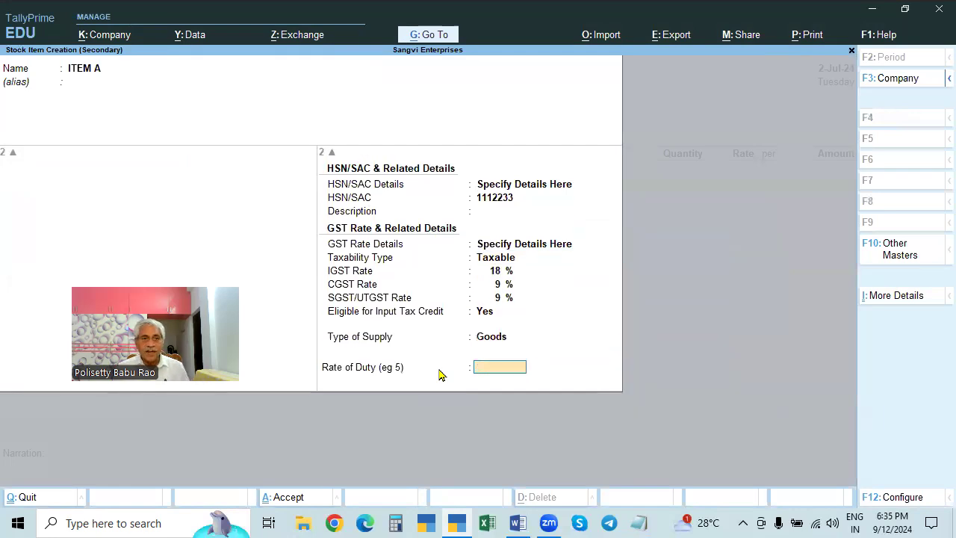
key("Return")
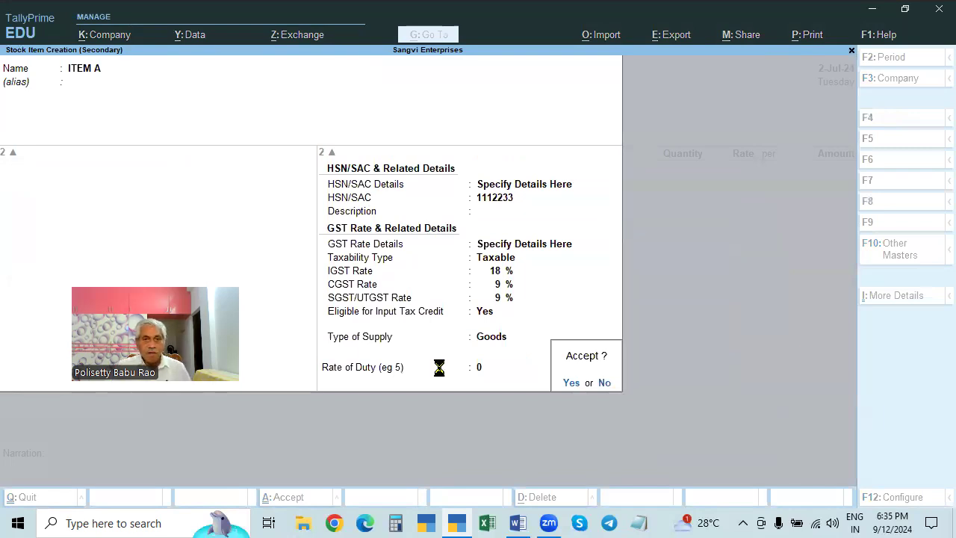
Step: Enter a quantity of 10 Nos and a rate of 2,500 for ITEM A in the purchase voucher
type("10")
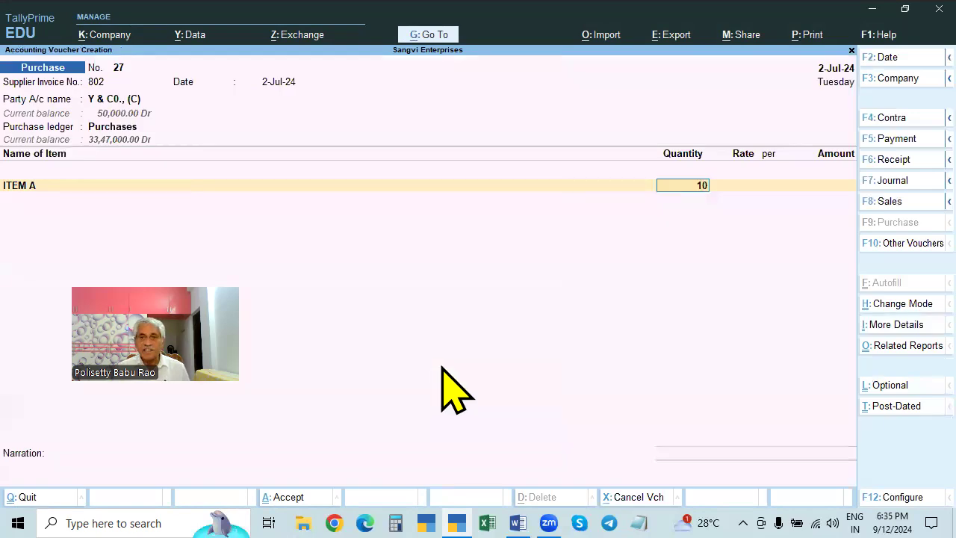
key("Return")
type("2500")
key("Return")
key("BackSpace")
key("BackSpace")
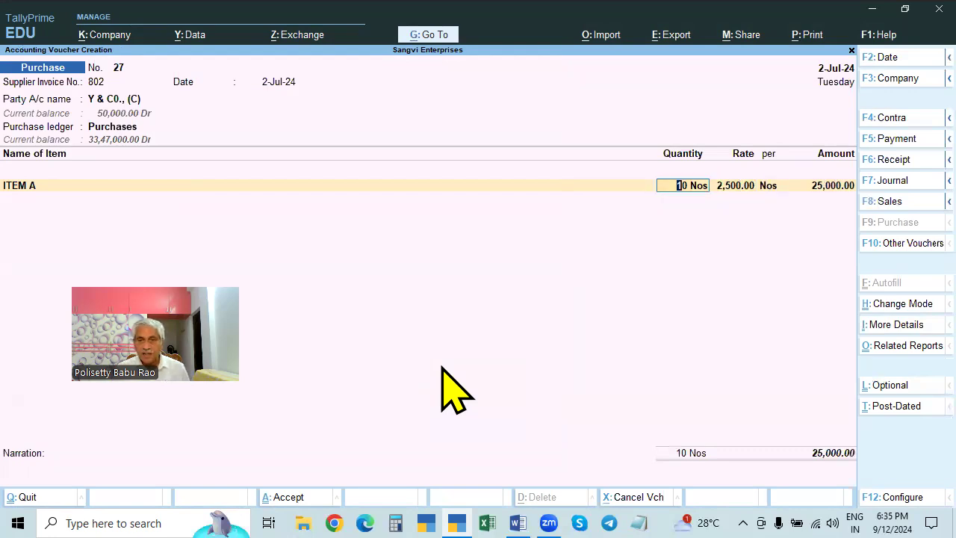
Step: Set ITEM A's quantity to 20 Nos and its rate to 10,000 per Nos, accepting the calculated amount
key("Return")
key("BackSpace")
type("20")
key("Return")
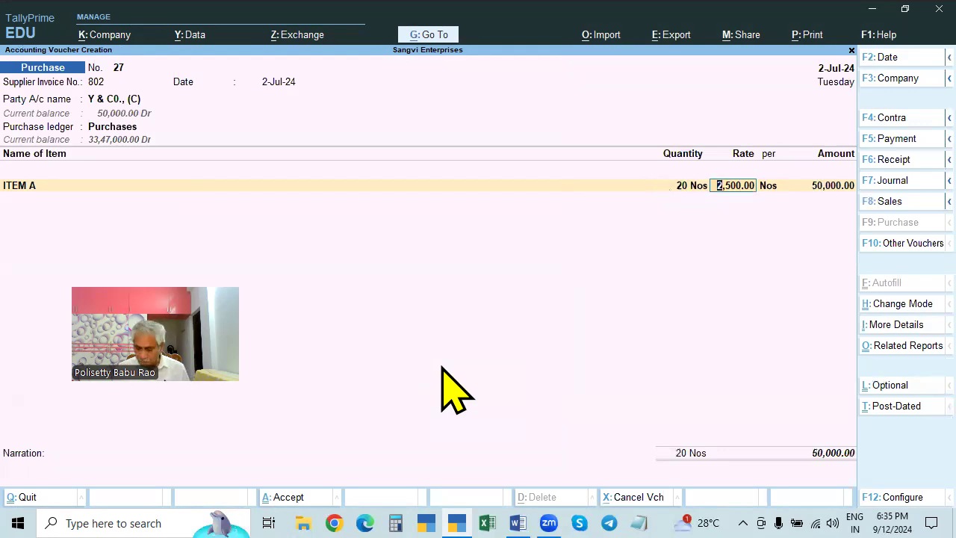
type("1")
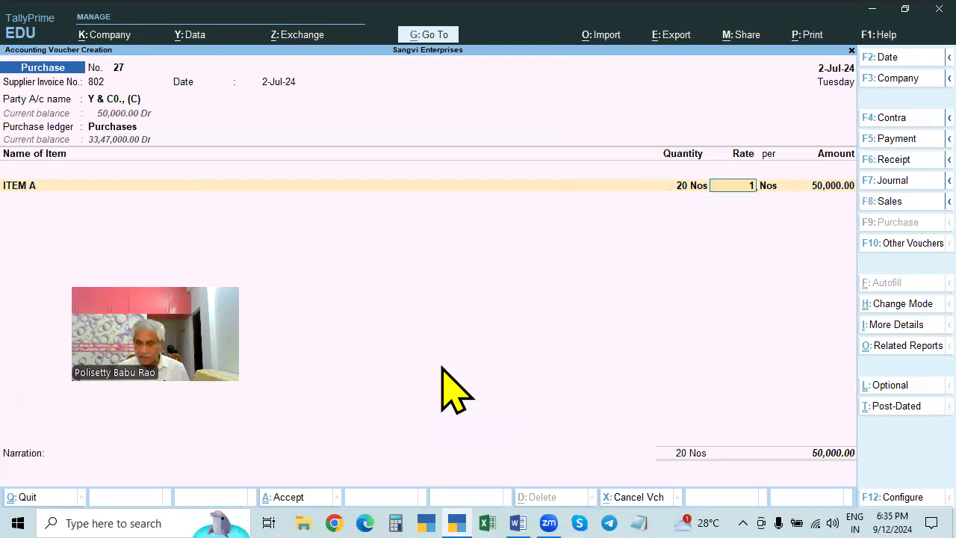
type("0,00000")
key("Return")
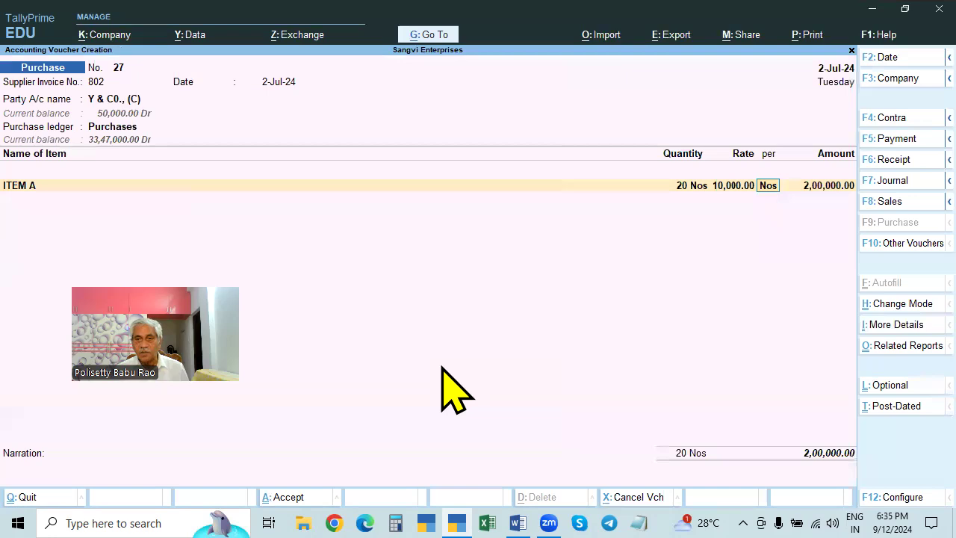
key("Return")
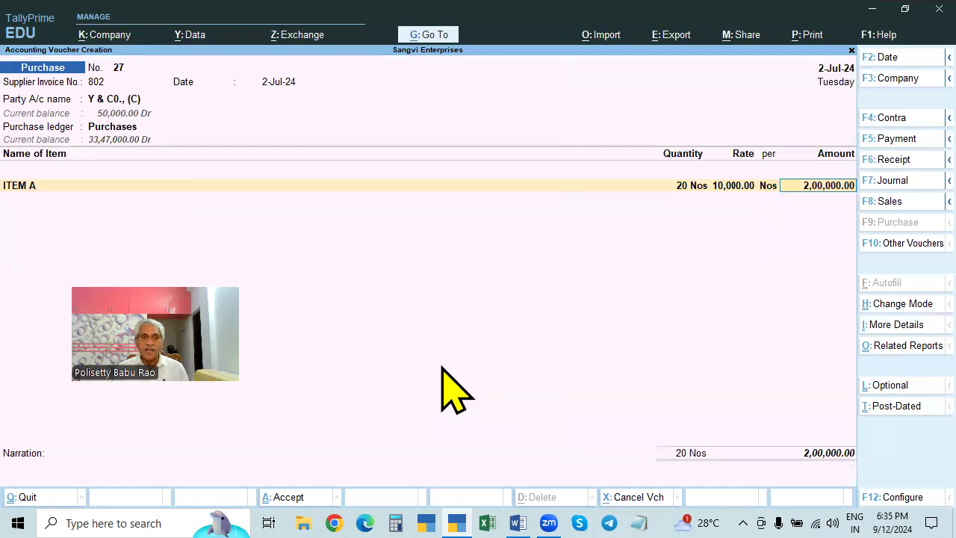
key("Return")
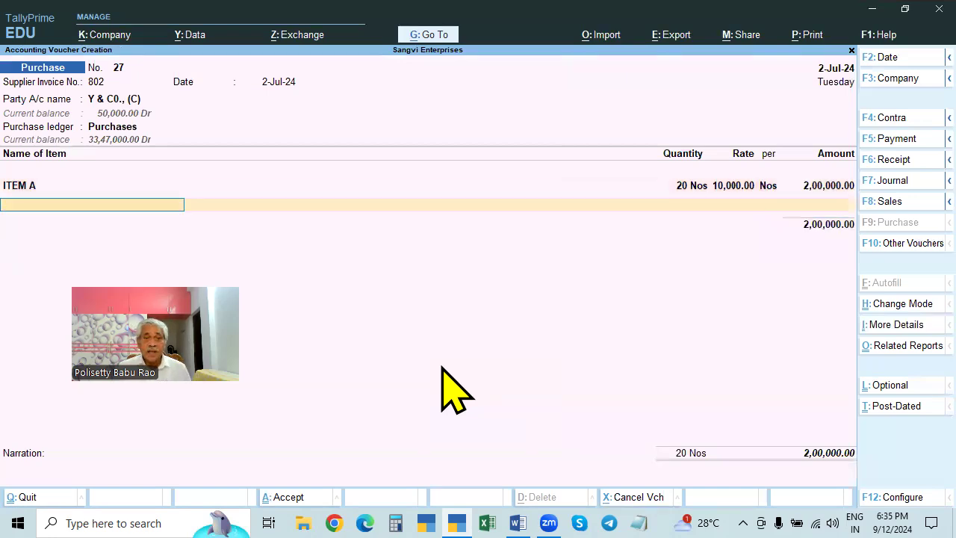
Step: End the item list and add the CGST and SGST ledgers with their calculated amounts to the purchase voucher
key("Return")
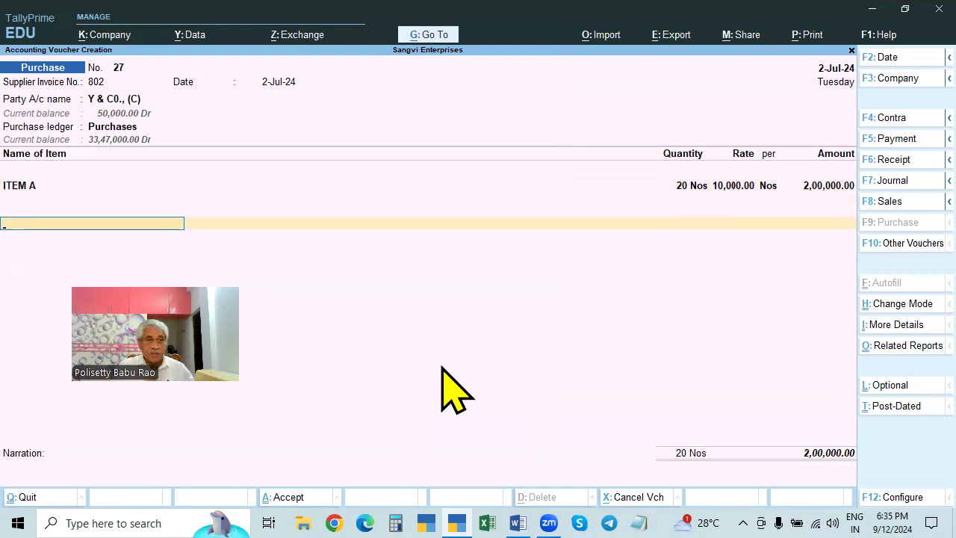
type("CG")
key("Return")
key("Return")
type("SGST")
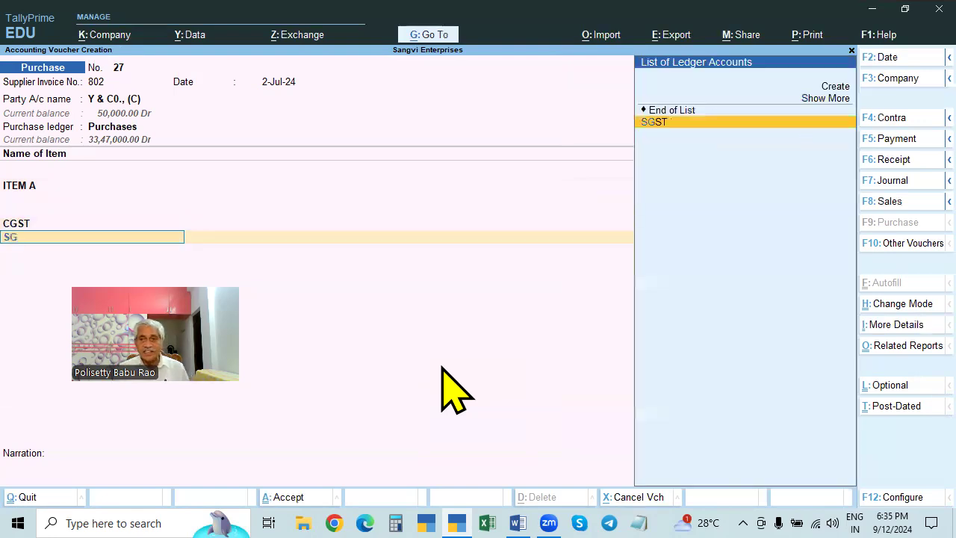
key("Return")
key("Return")
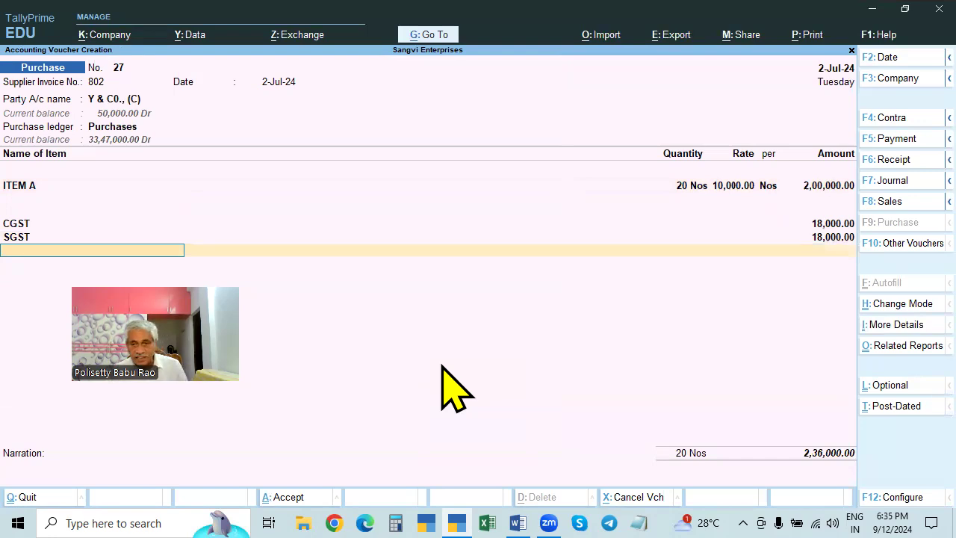
key("Return")
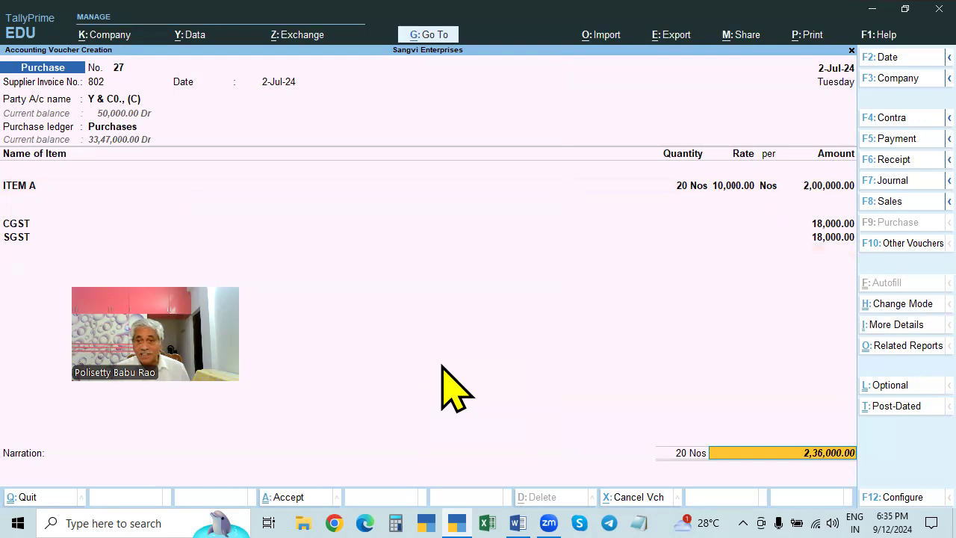
Step: In the bill-wise details, adjust 50,000 Cr of the purchase as Agst Ref against the pending advance Adv-1
key("Return")
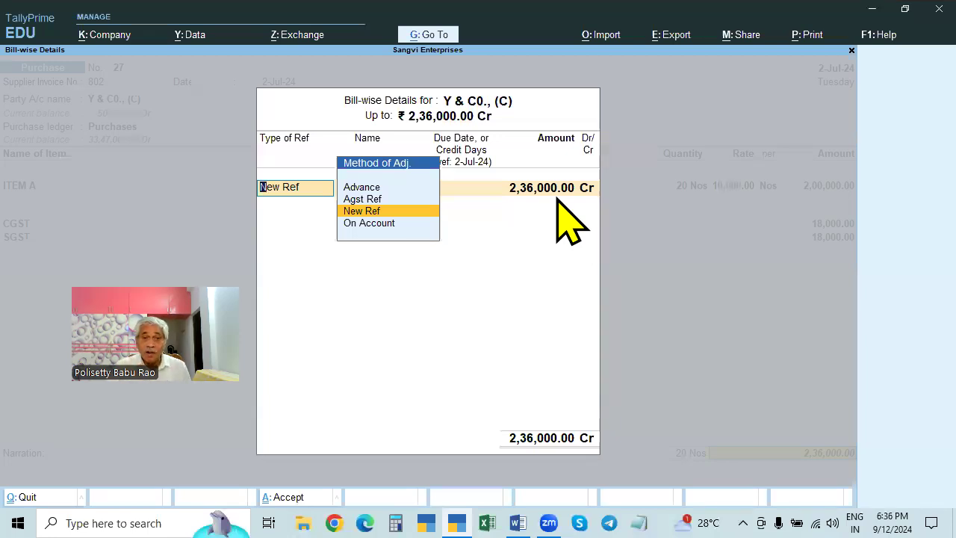
left_click(379, 198)
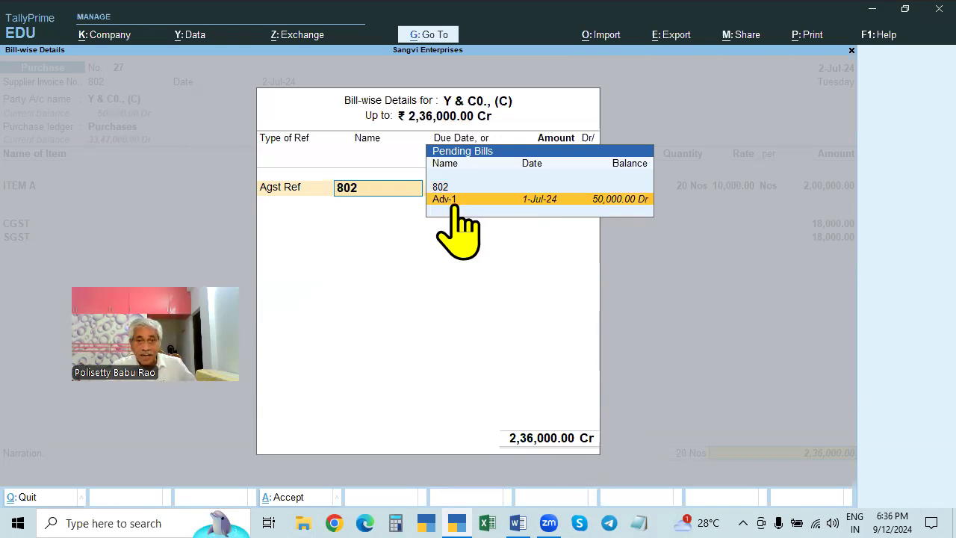
left_click(637, 200)
type("500000.00")
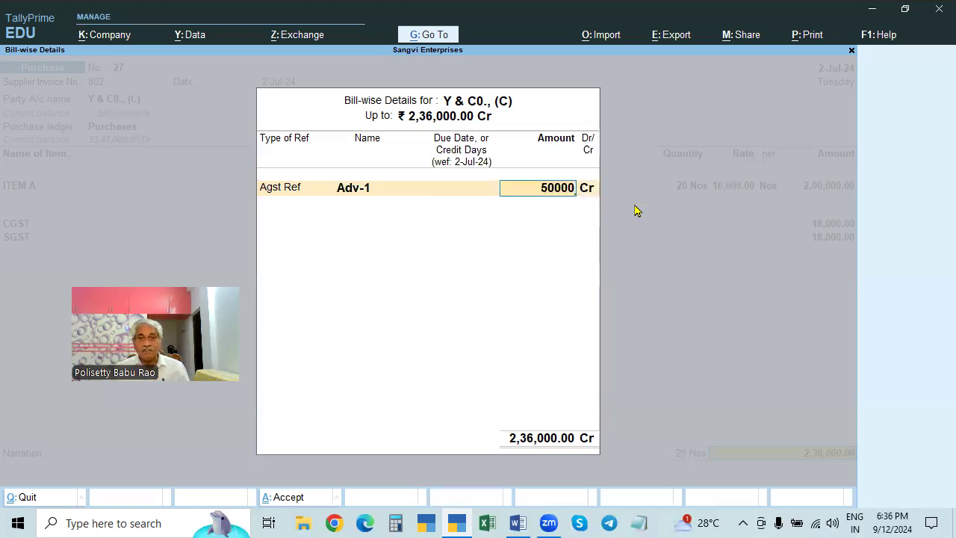
key("Return")
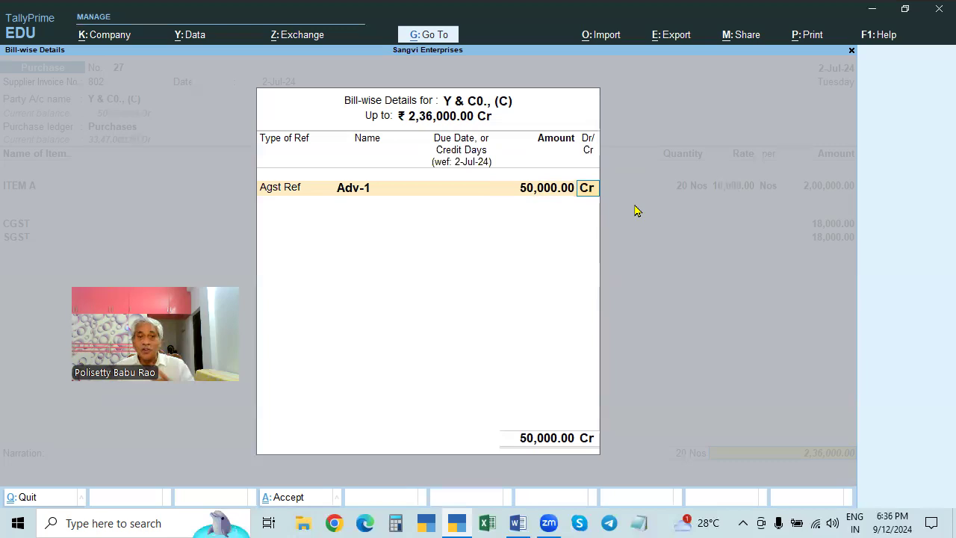
key("Return")
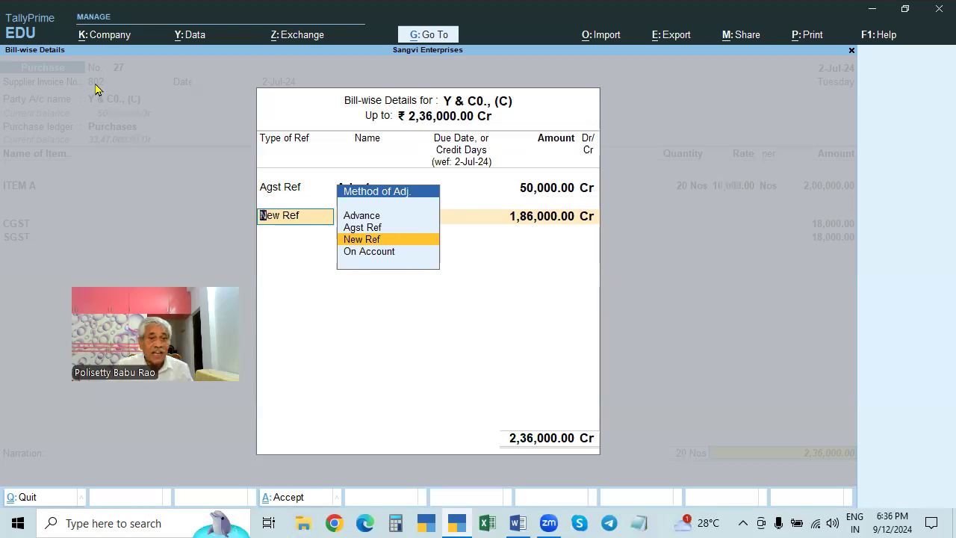
Step: Allocate the remaining 1,86,000 Cr to New Ref 802 without a due date, save the purchase voucher and leave voucher entry
key("Return")
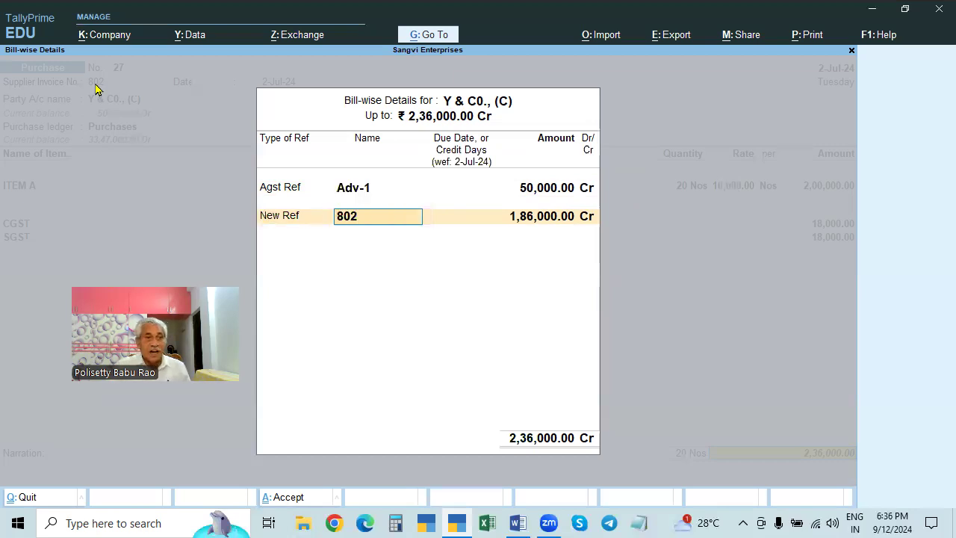
key("Return")
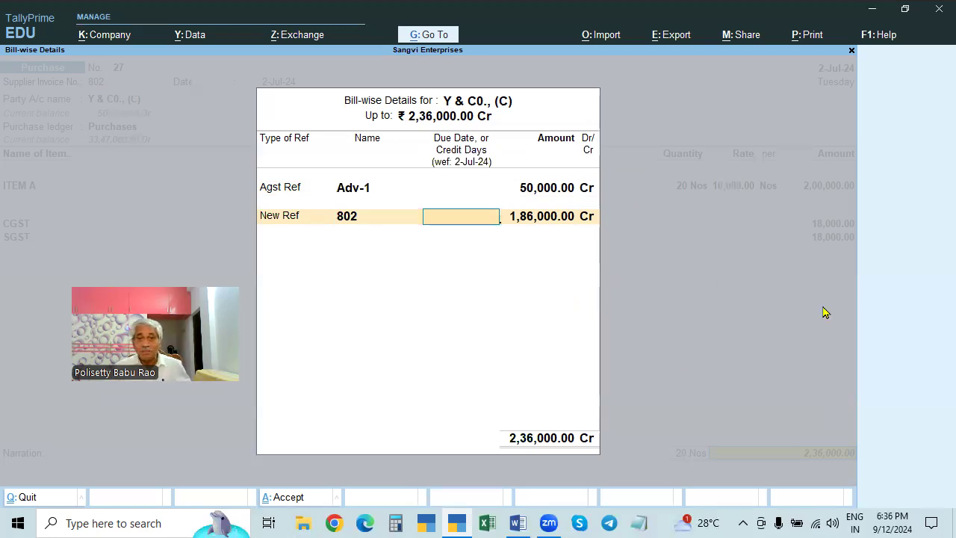
key("Return")
key("Return")
key("Return")
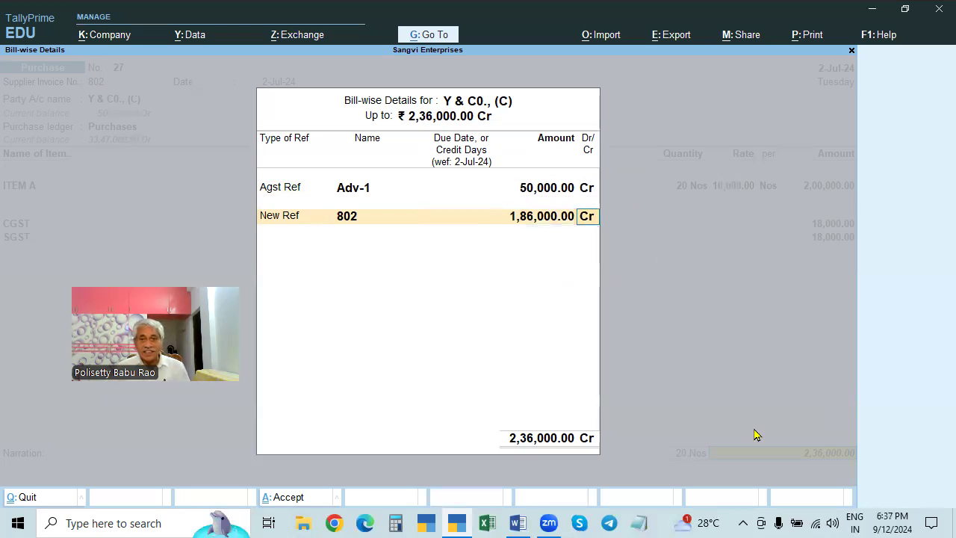
key("Return")
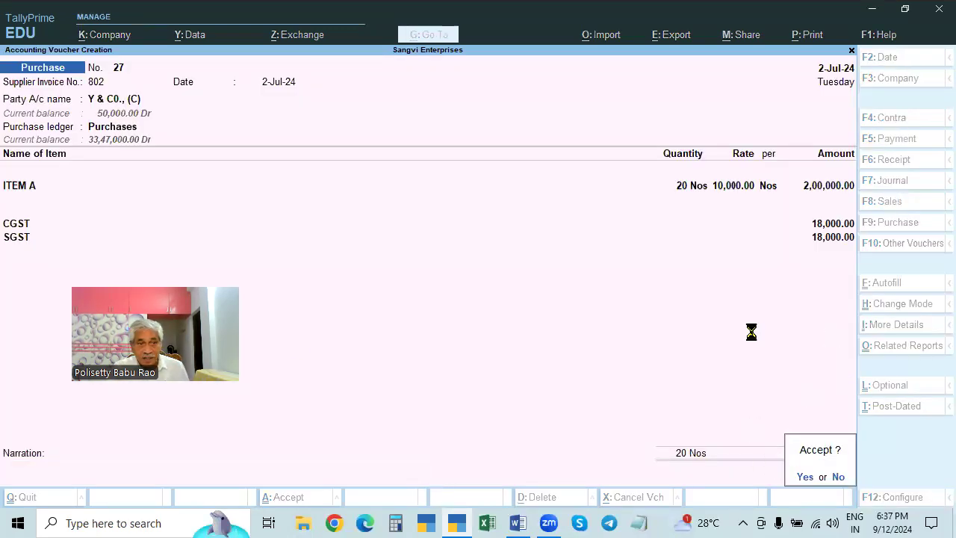
key("Return")
key("Escape")
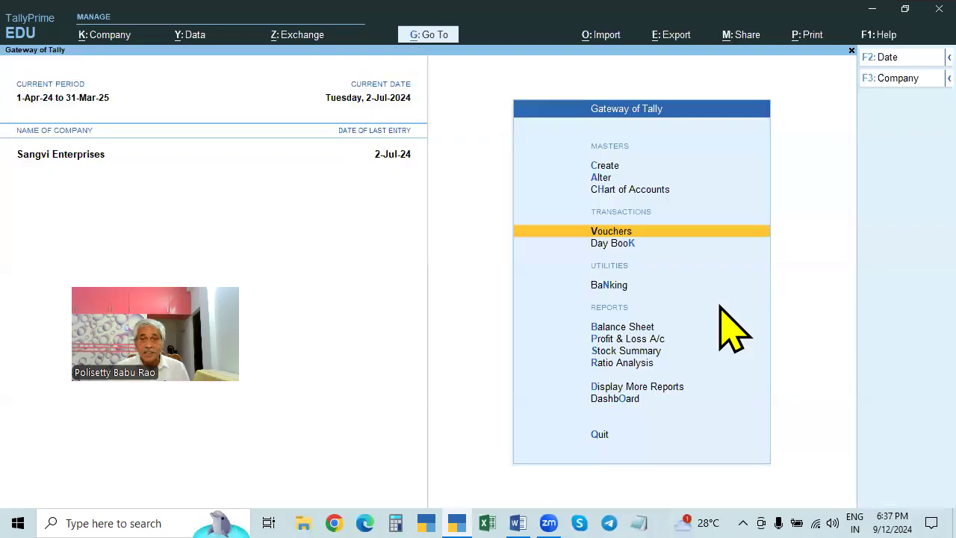
Step: Display the ledger vouchers of Y & C0., (C) from the account books
key("c")
key("Escape")
key("d")
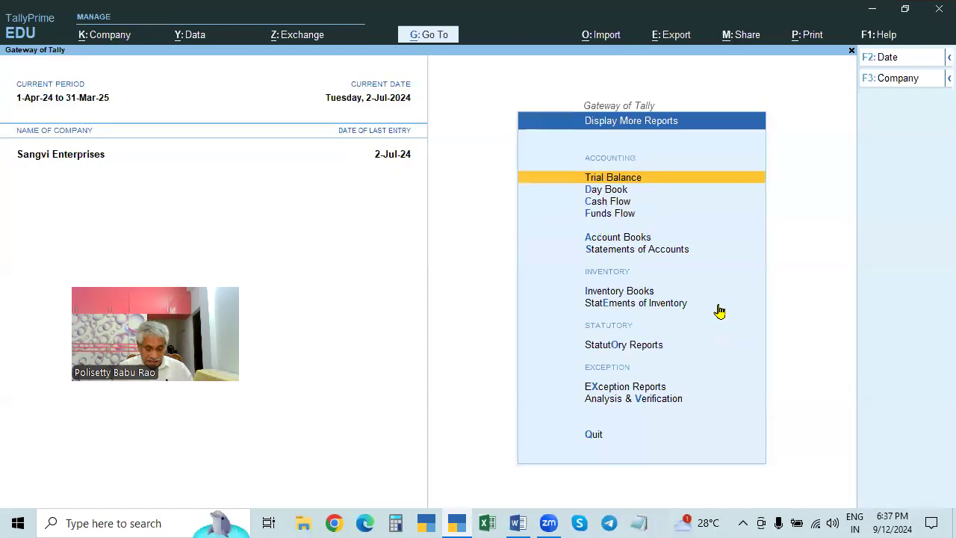
key("a")
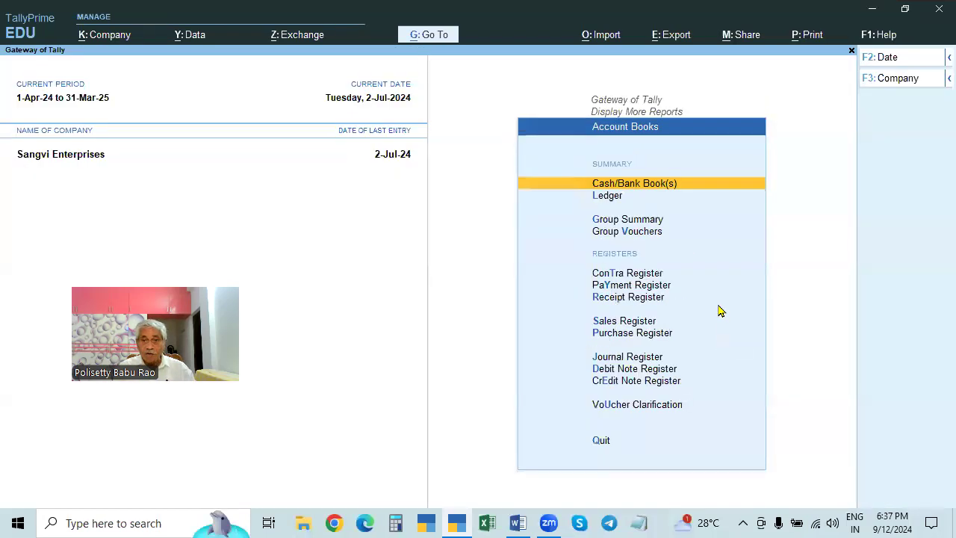
key("l")
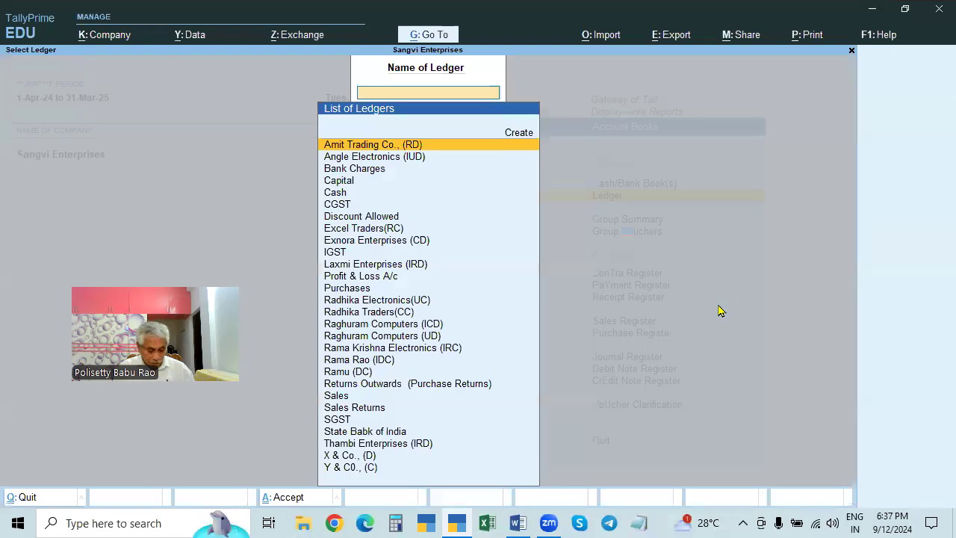
type("Y")
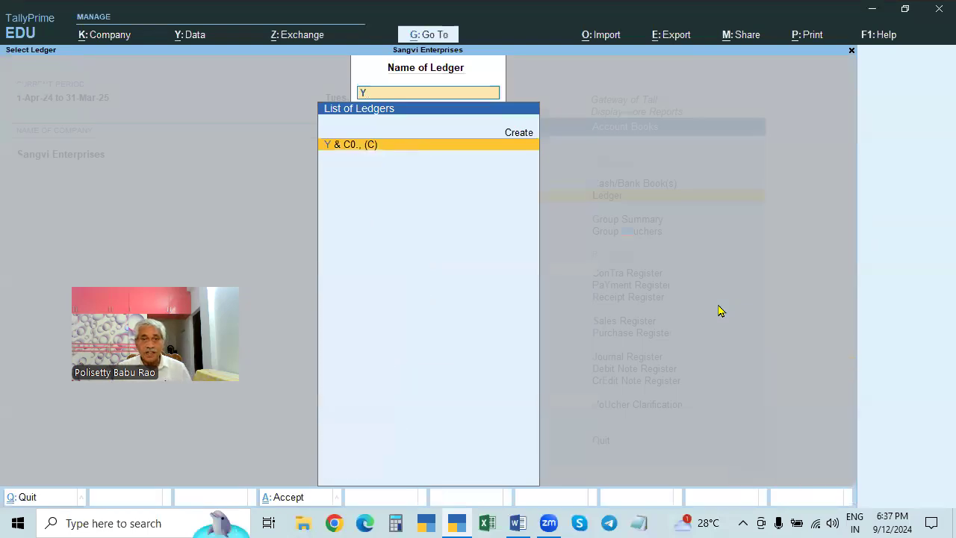
key("Return")
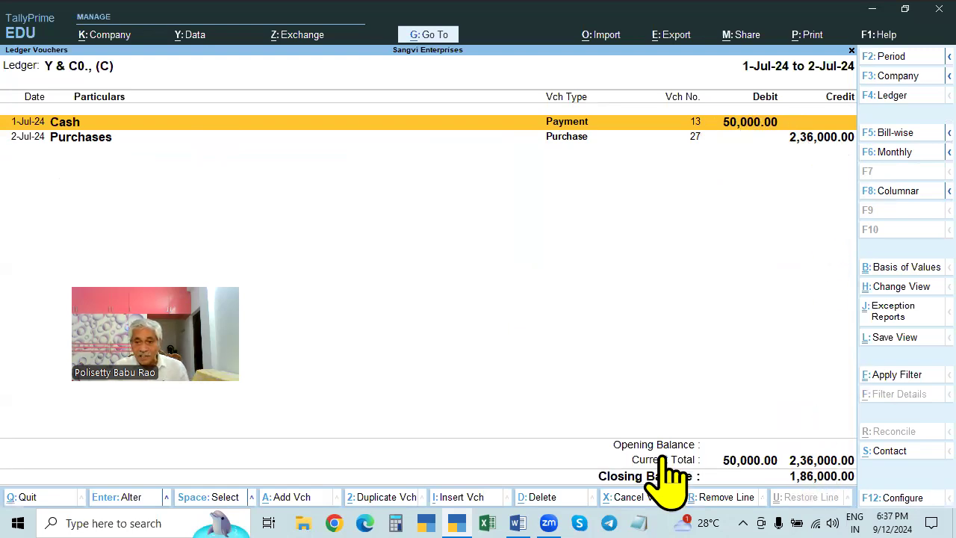
Step: Open the purchase voucher in the party's ledger, check its bill-wise details, and return to the ledger without changes
left_click(817, 141)
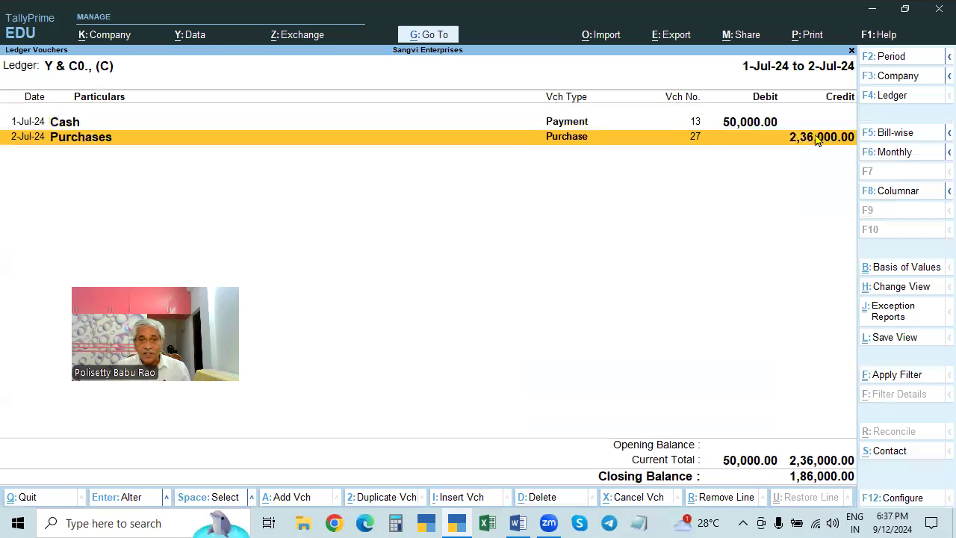
left_click(817, 142)
left_click(816, 456)
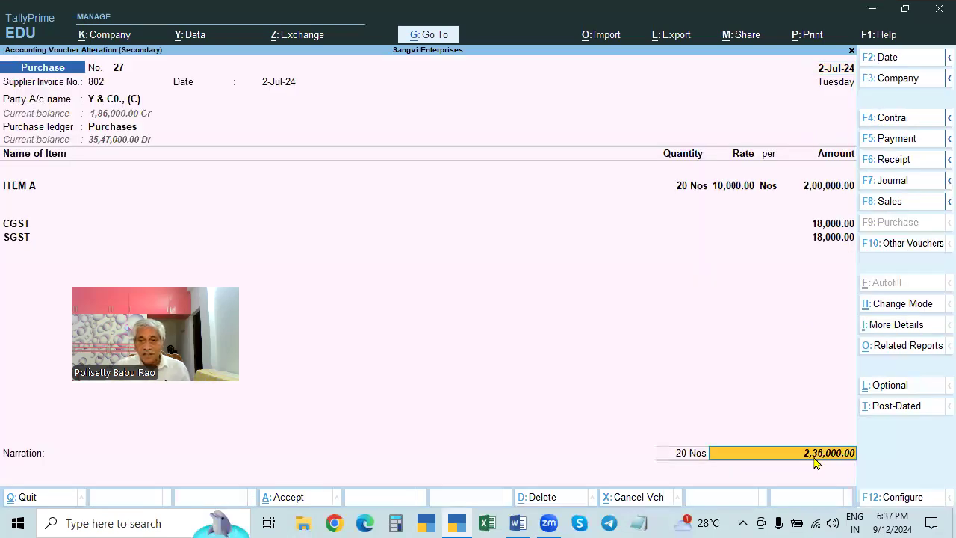
left_click(816, 456)
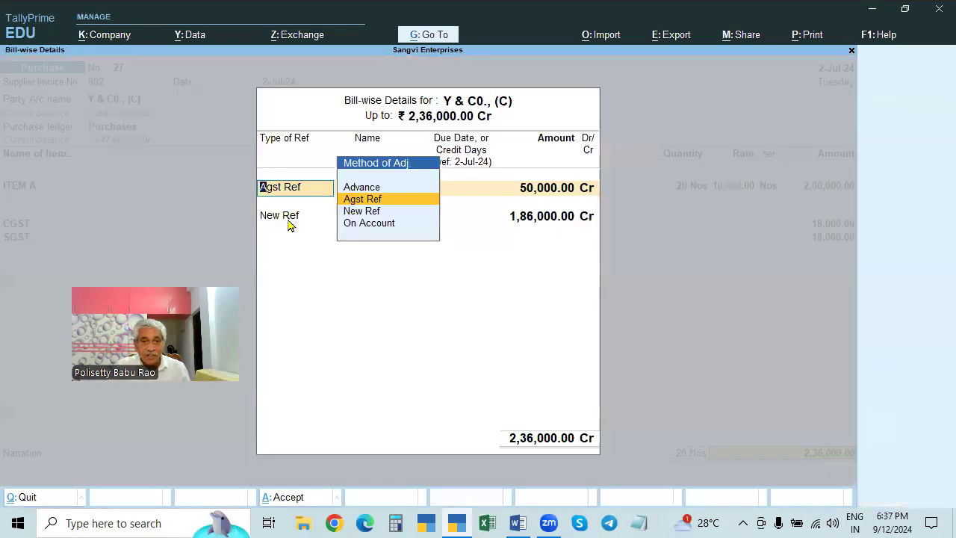
key("Escape")
key("Escape")
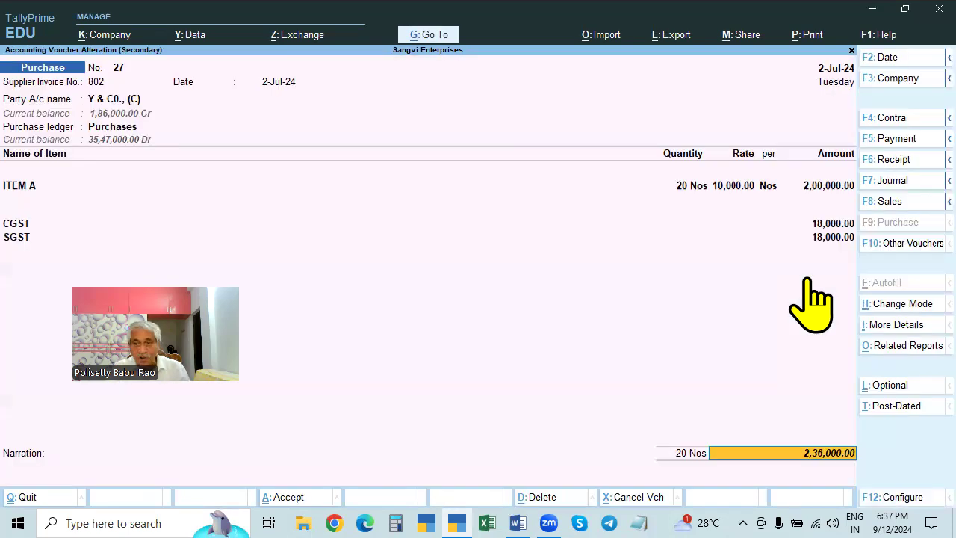
key("Escape")
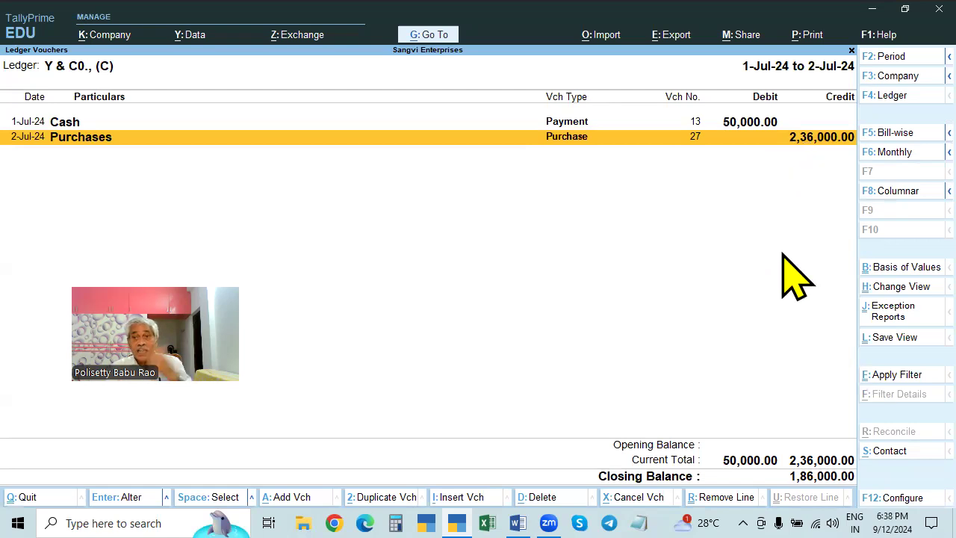
Step: Reopen the purchase voucher to recheck its bill-wise details, and close the ledger report back to the Gateway of Tally
left_click(816, 144)
left_click(825, 454)
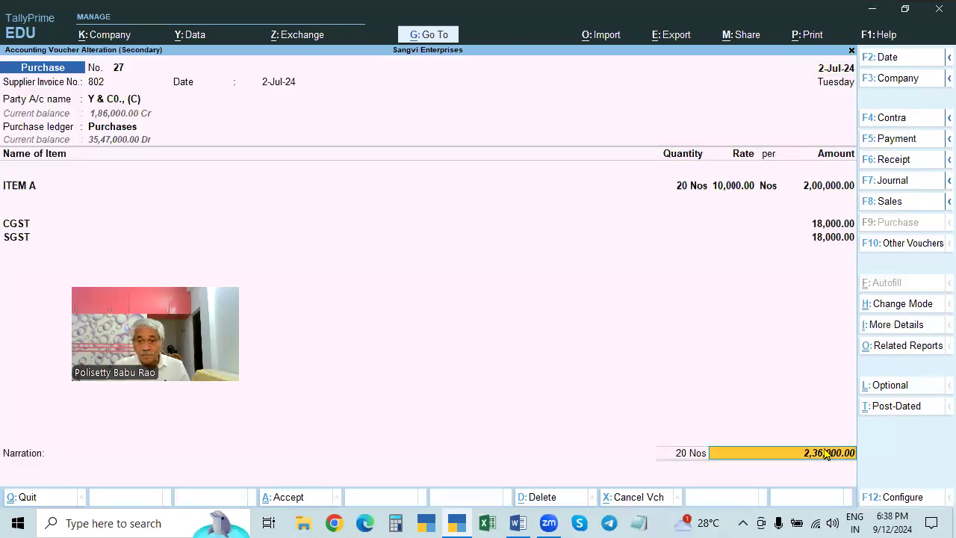
left_click(825, 453)
key("Escape")
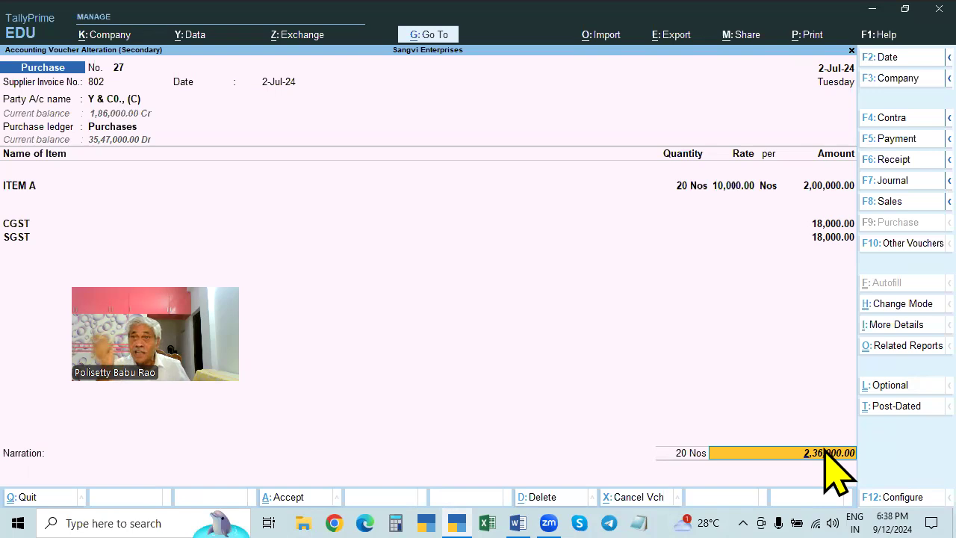
key("Escape")
key("Escape")
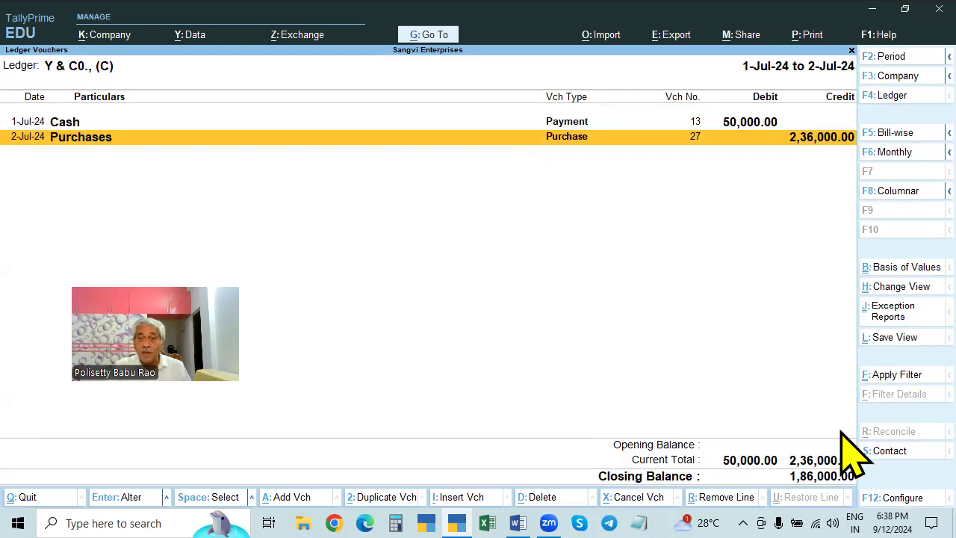
key("Return")
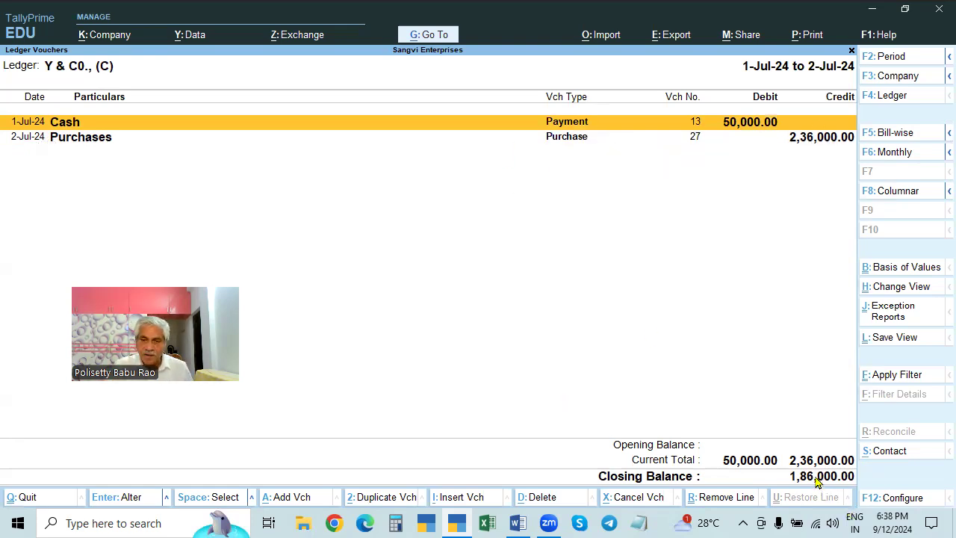
key("Escape")
key("Escape")
key("Escape")
key("Escape")
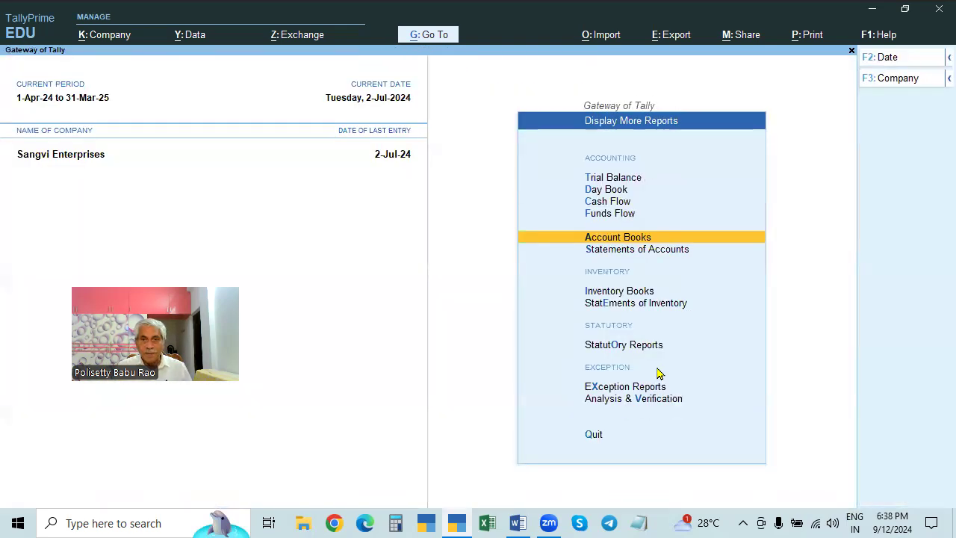
key("Escape")
Step: Start a new payment voucher with State Babk of India as the paying account
key("Up")
key("Up")
key("Up")
key("Up")
key("Up")
key("Up")
key("Up")
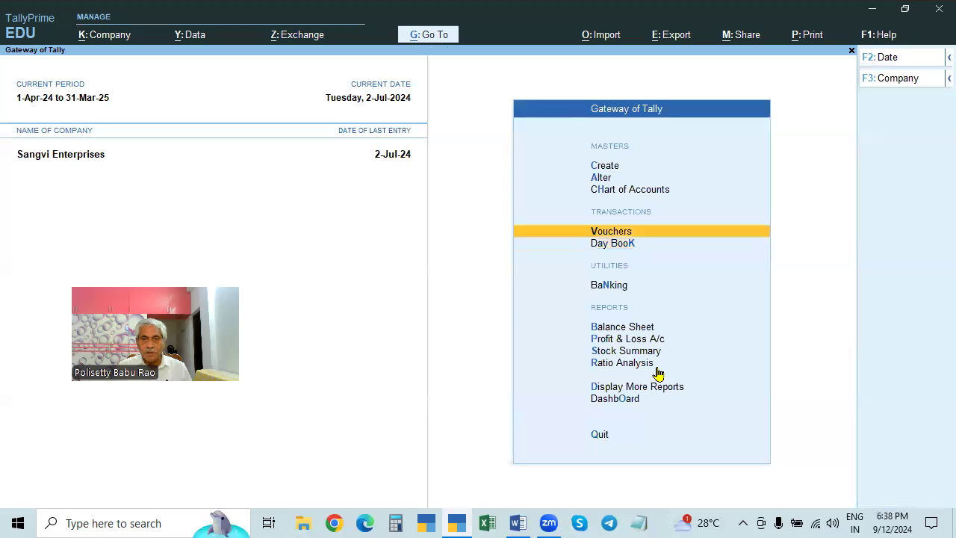
key("Return")
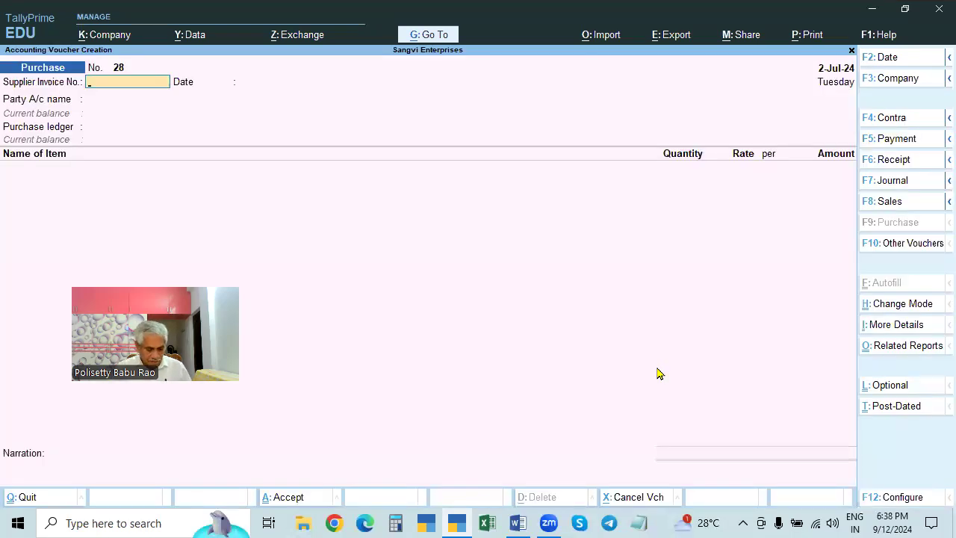
key("F5")
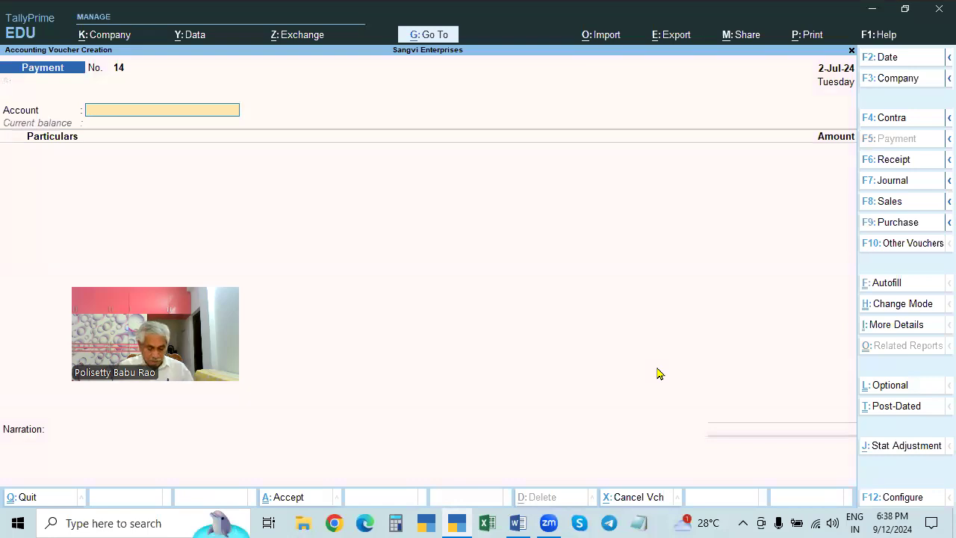
key("Return")
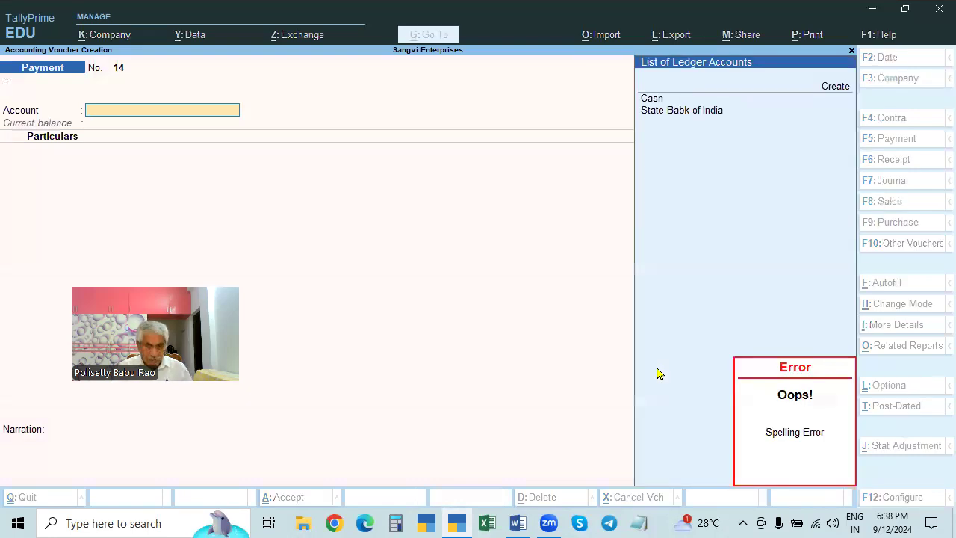
key("Escape")
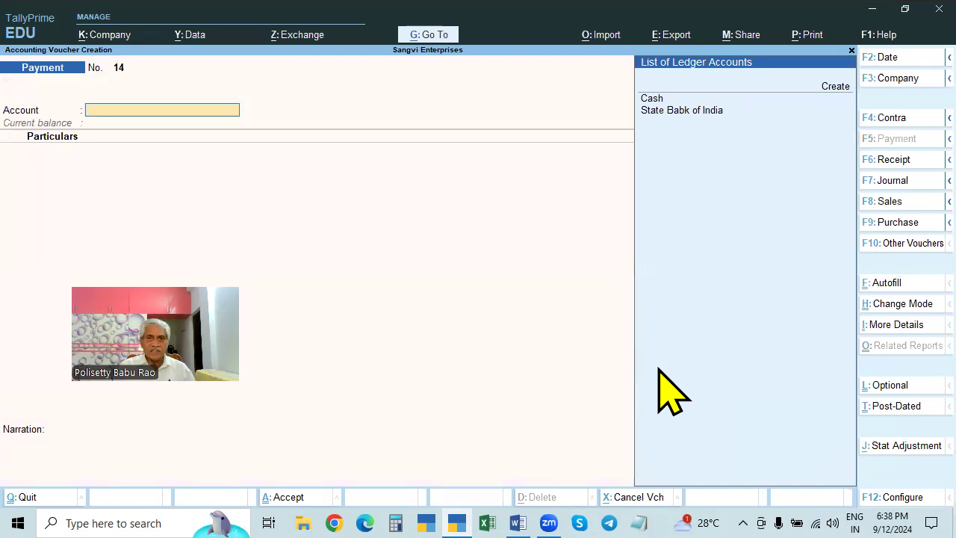
type("STAT")
key("Return")
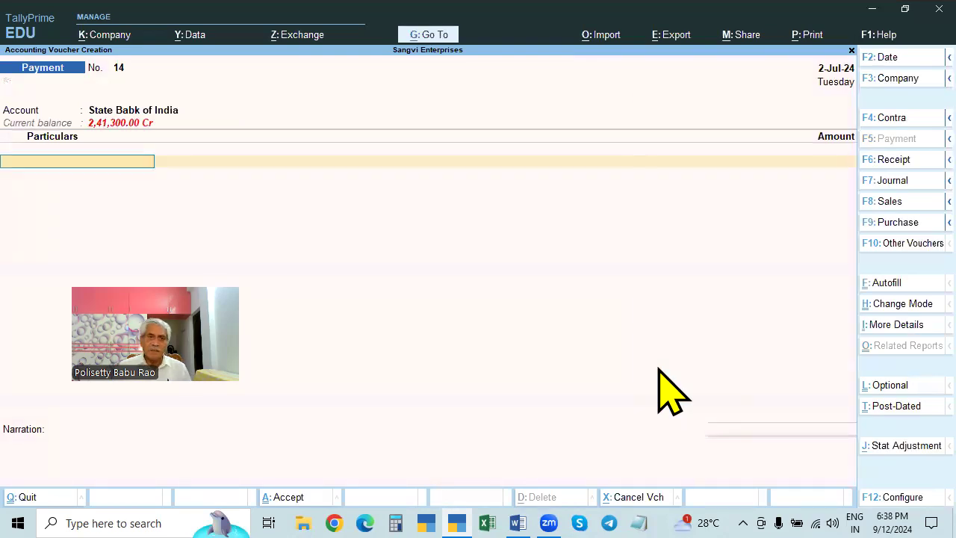
Step: Add Y & C0., (C) with a payment of 1,00,000 and allocate it as Agst Ref to pending bill 802
type("Y")
key("Return")
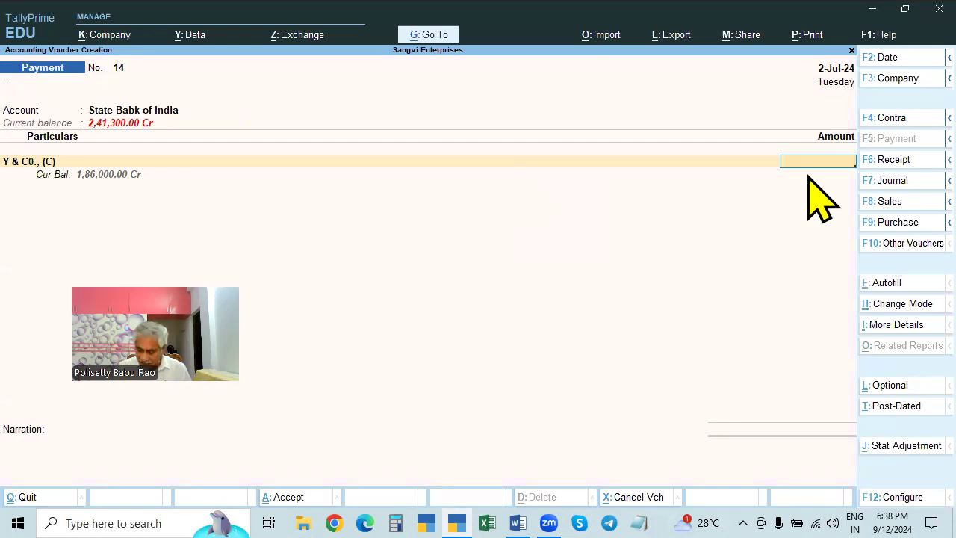
type("100000")
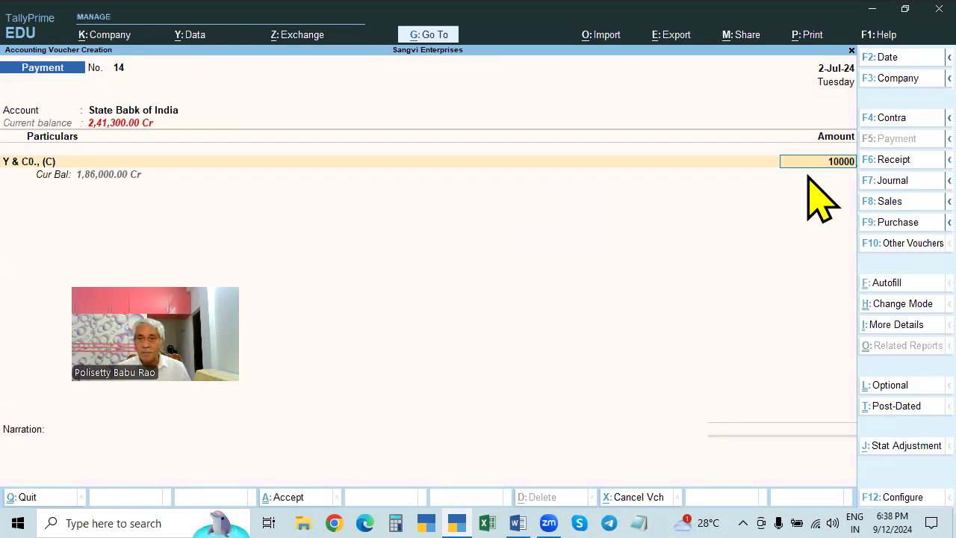
key("Return")
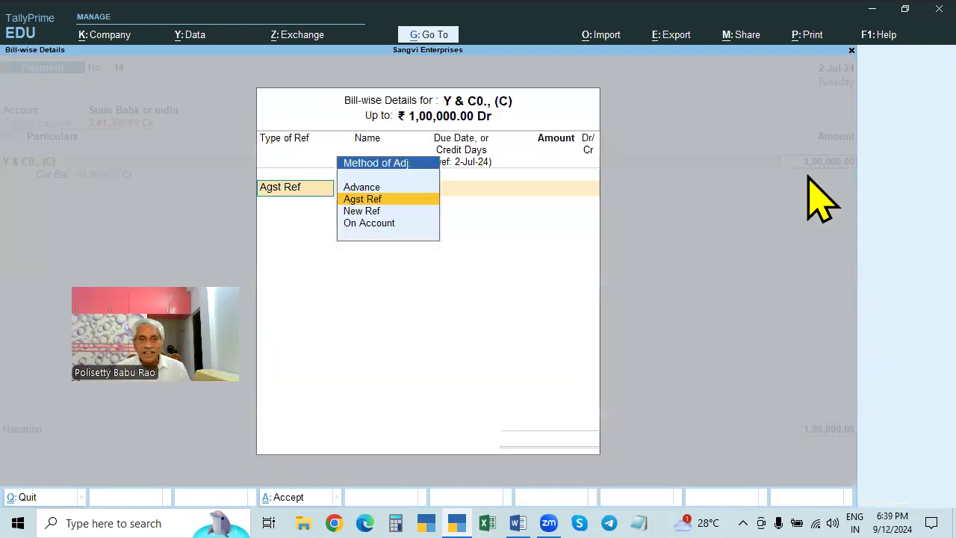
left_click(372, 198)
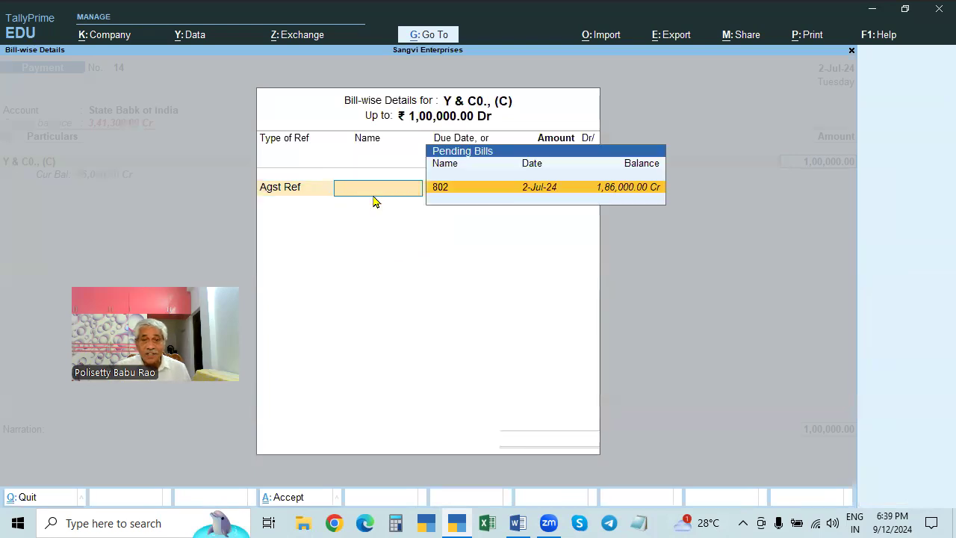
left_click(633, 188)
key("Return")
key("Return")
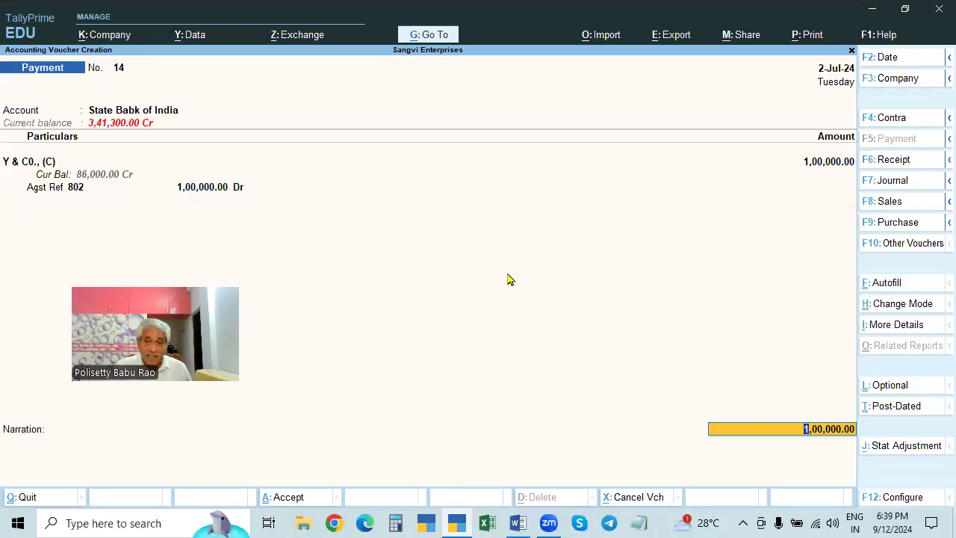
Step: Set both the payment amount to Y & C0., (C) and its Agst Ref 802 allocation to 1,86,000
left_click(827, 167)
type("186000")
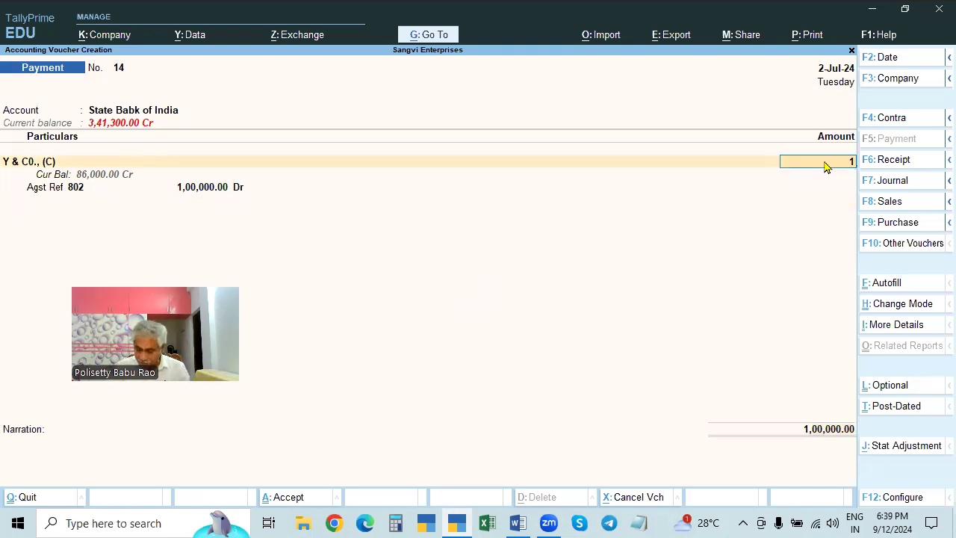
key("Return")
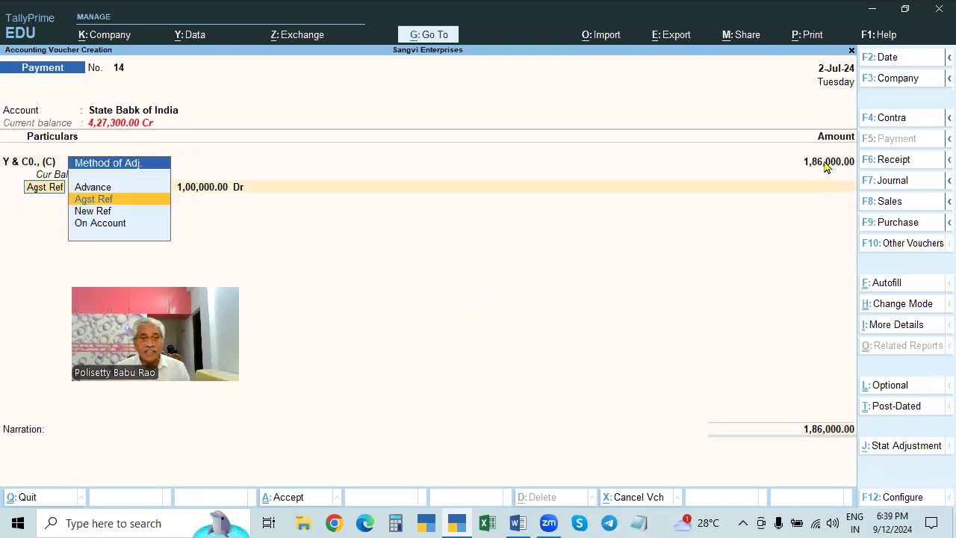
key("Return")
key("Return")
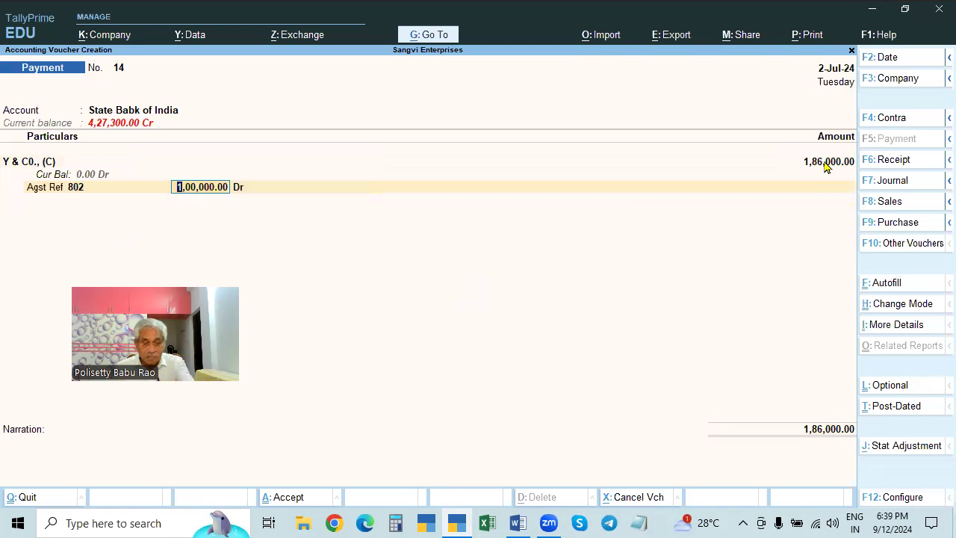
type("186000")
key("Return")
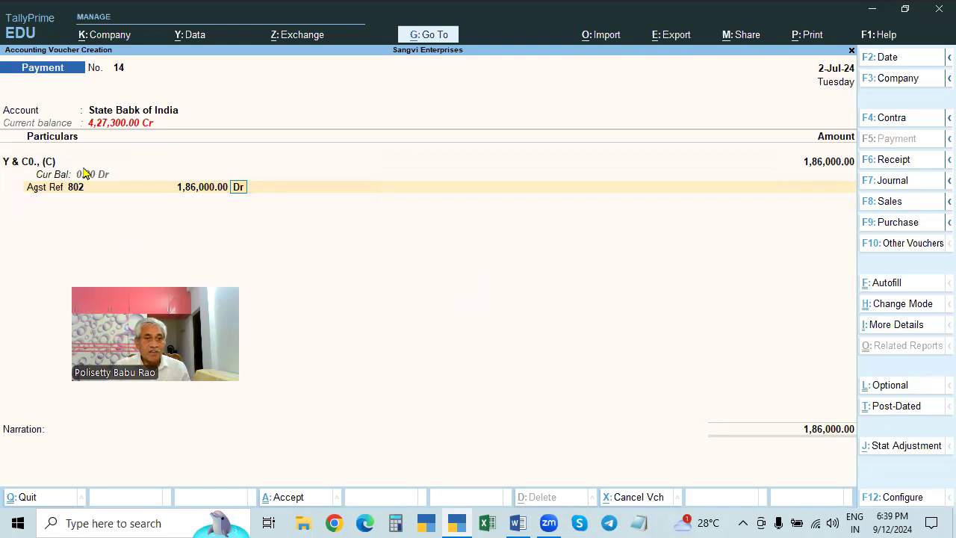
Step: Enter the cheque's instrument number with date 2-Jul-24 in the bank allocation, save the payment without narration and leave voucher entry
key("Return")
key("Return")
key("Return")
key("Return")
key("Return")
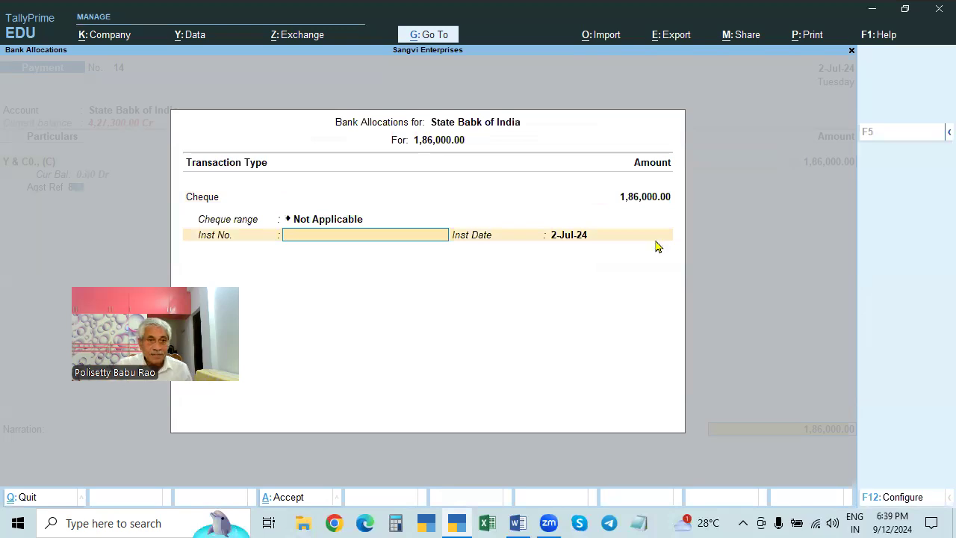
type("218456")
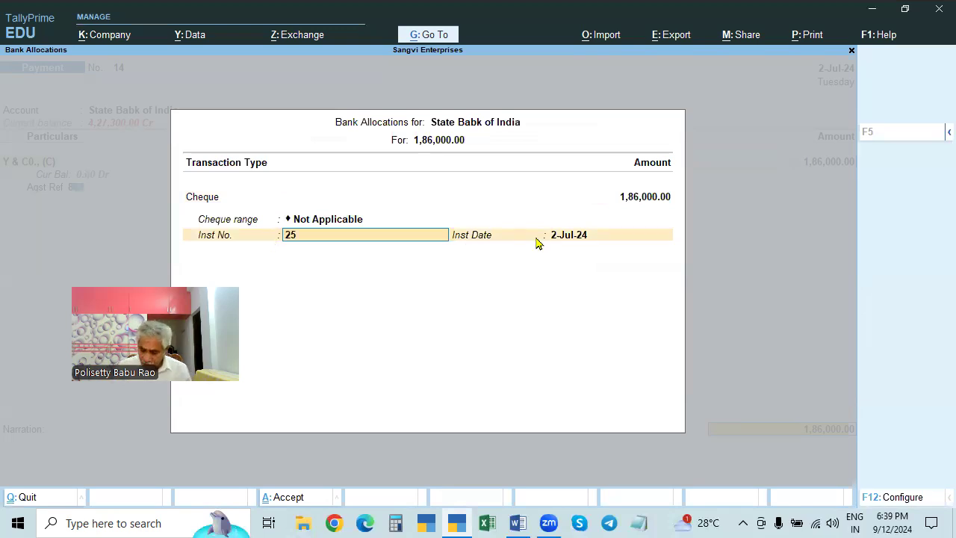
key("Return")
key("Return")
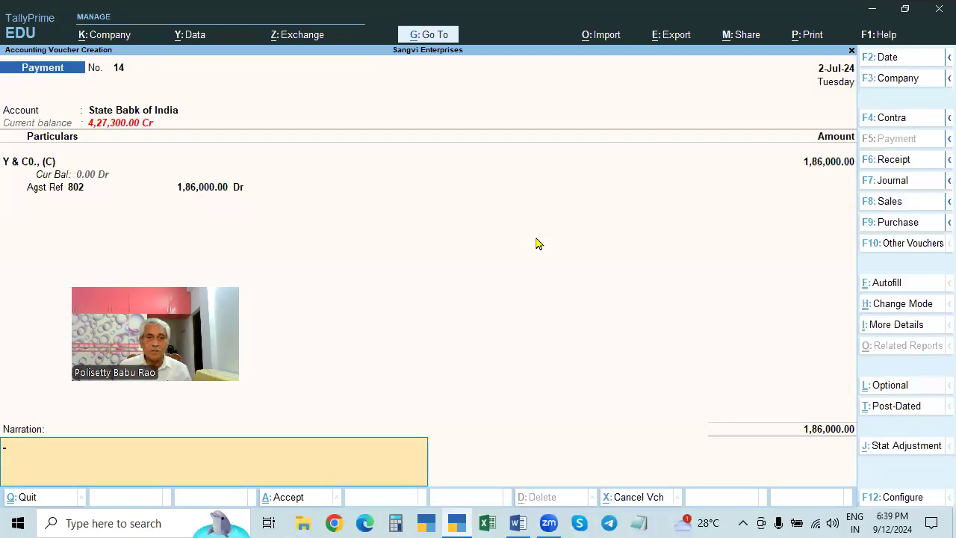
key("Return")
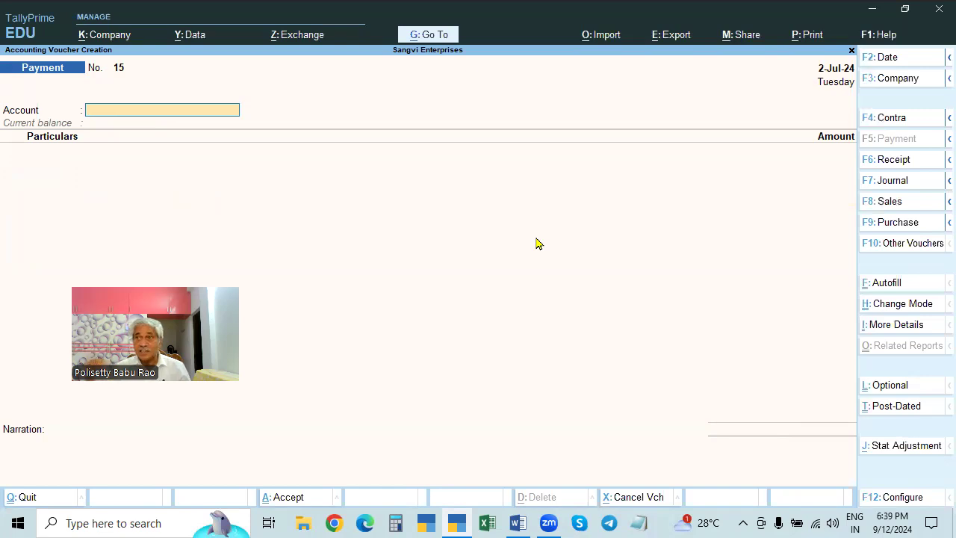
key("Escape")
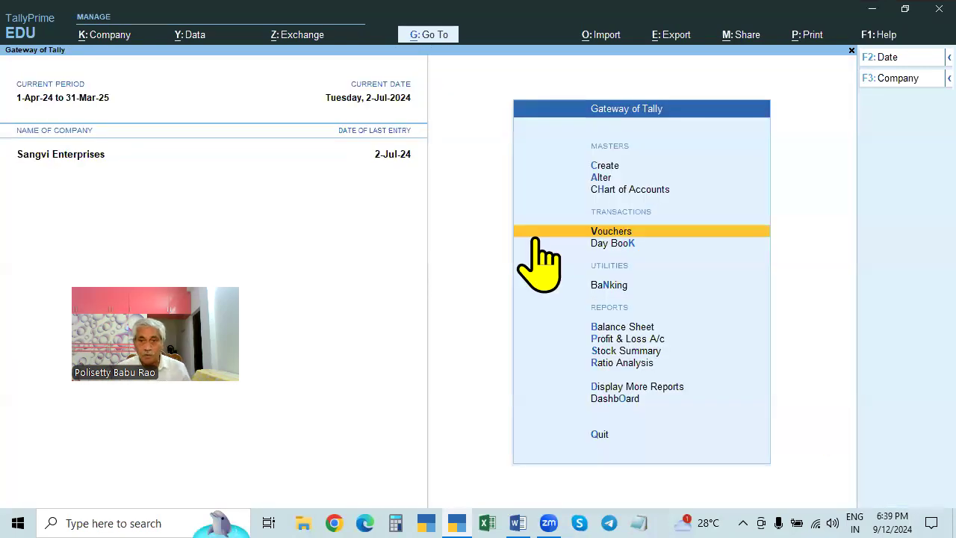
Step: Open voucher entry and set the voucher date to 1-Jul-24
key("Down")
key("Up")
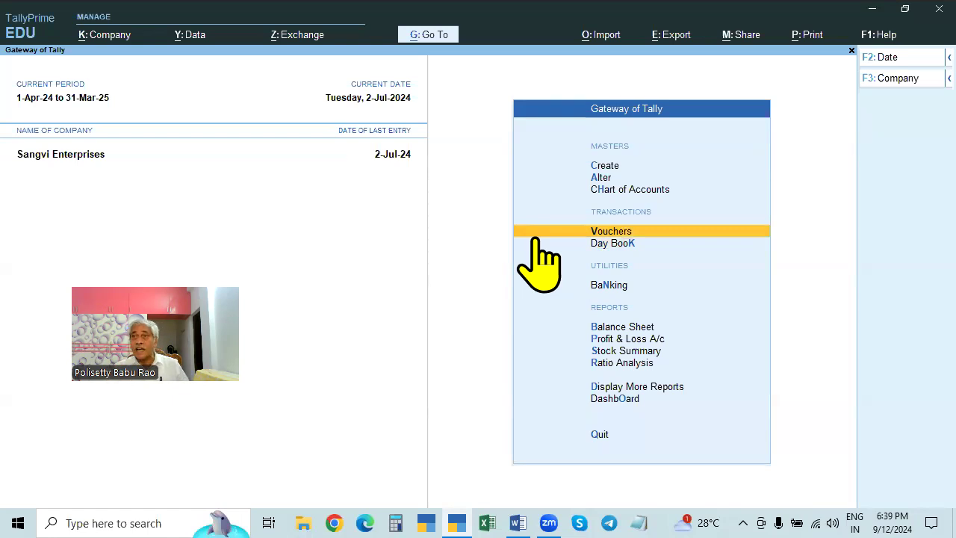
key("Return")
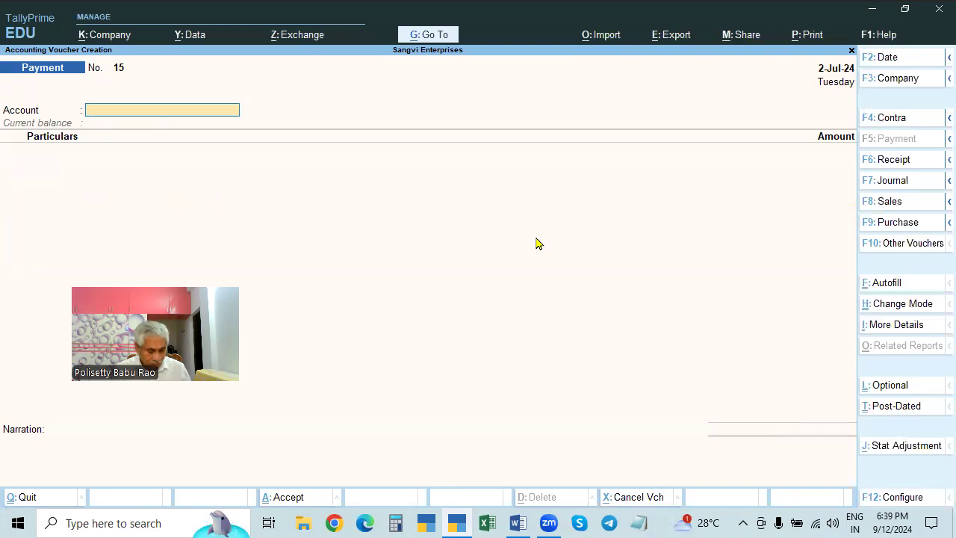
key("F2")
type("1.")
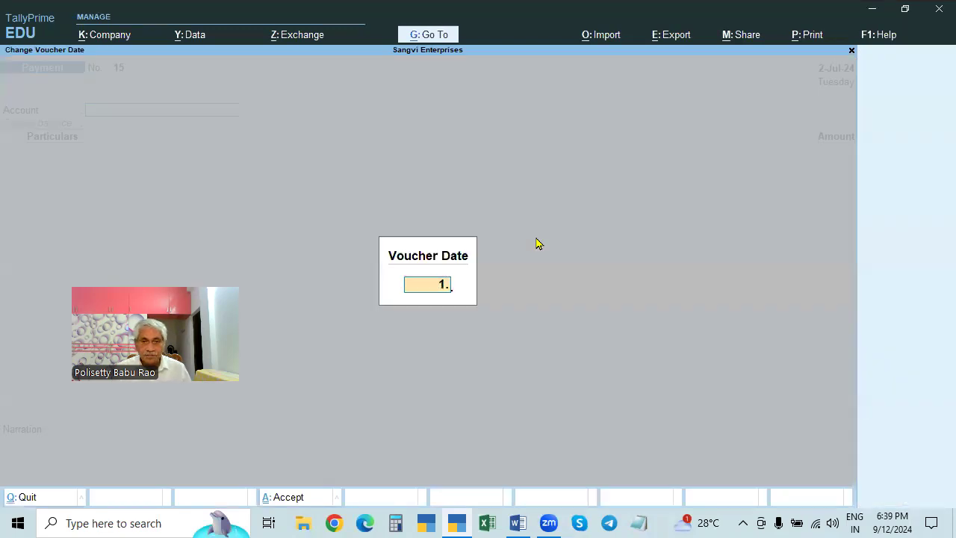
type("7")
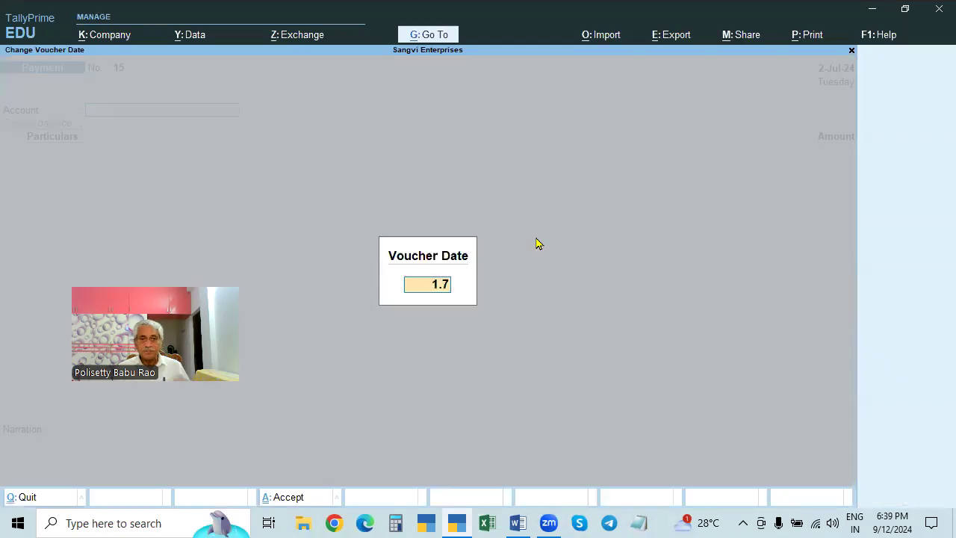
key("Return")
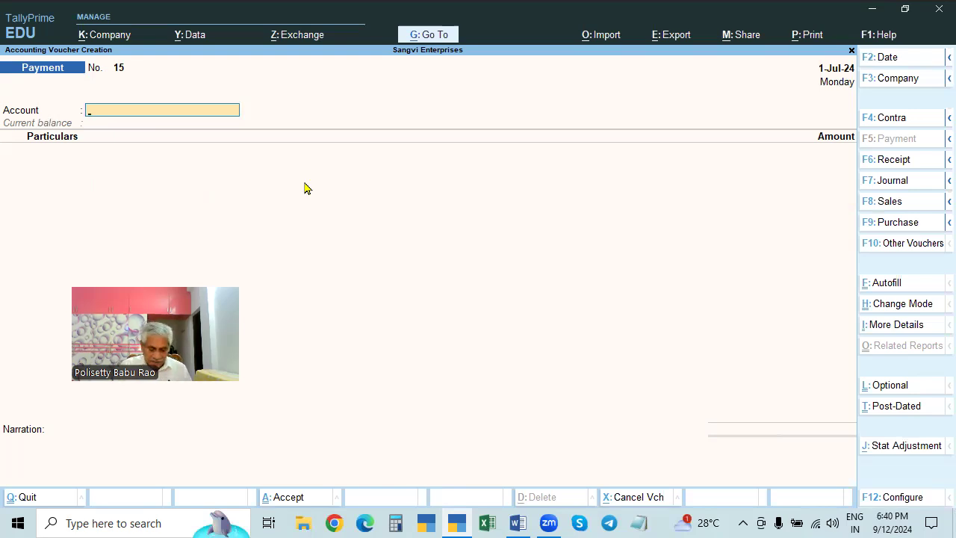
Step: Switch to a receipt voucher and choose State Babk of India as the receiving account
key("F6")
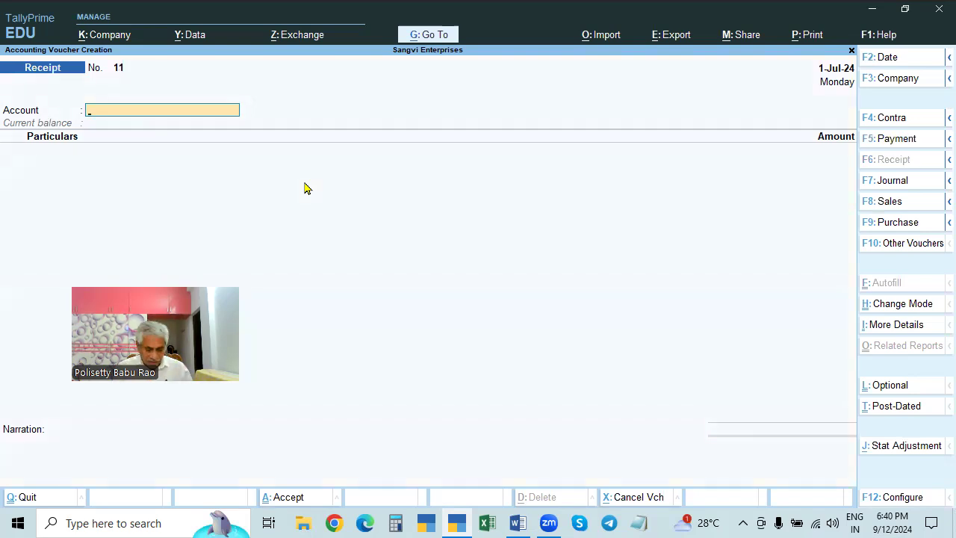
type("sta")
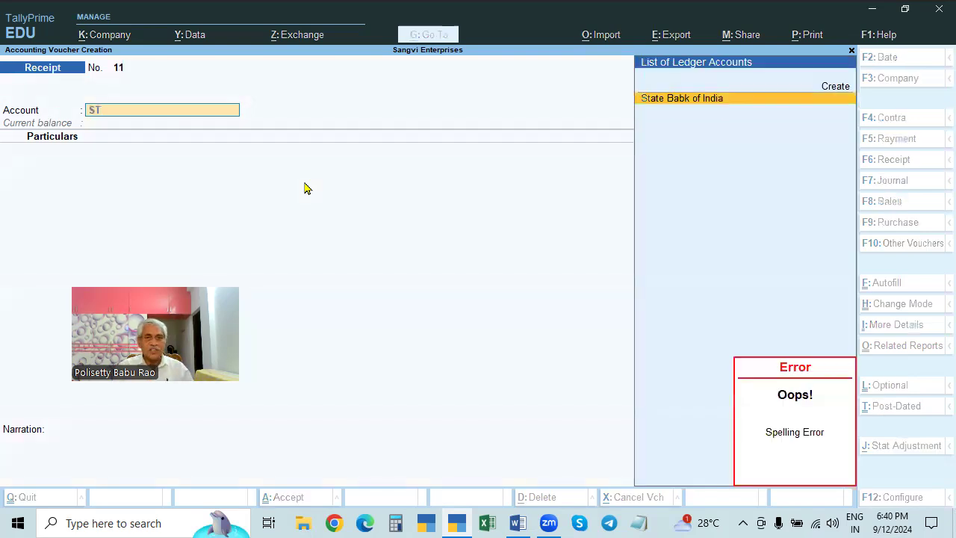
key("Return")
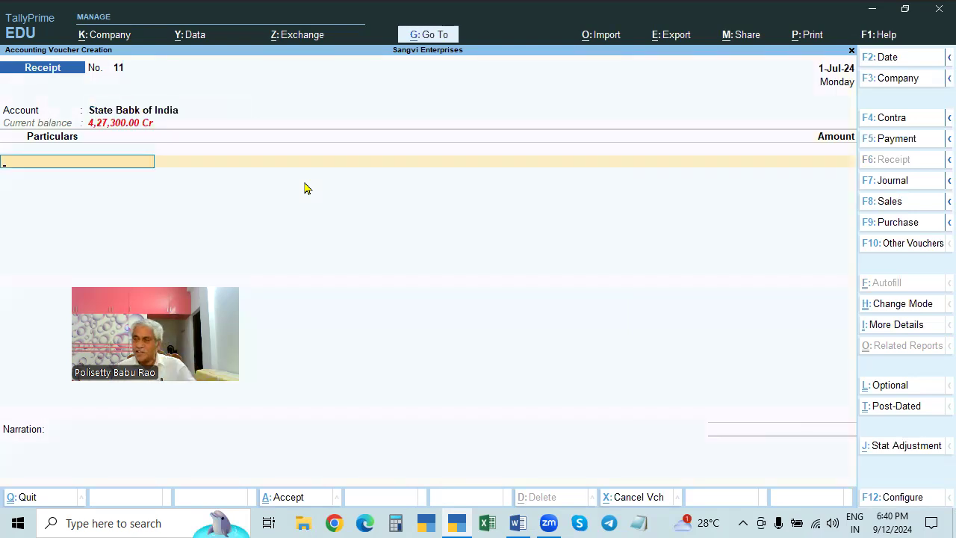
Step: Add X & Co., (D) to the receipt's particulars with an amount of 1,00,000
key("space")
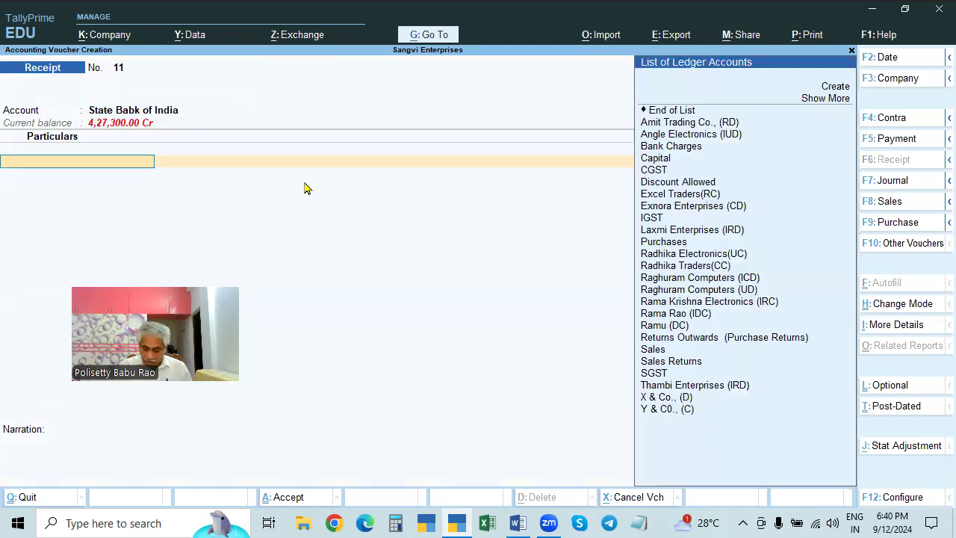
type("X")
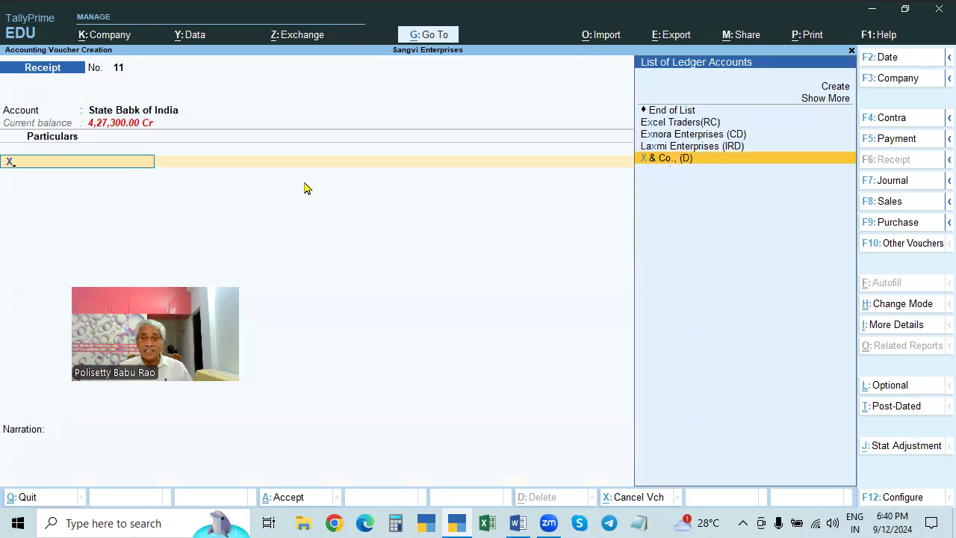
key("Return")
type("100000")
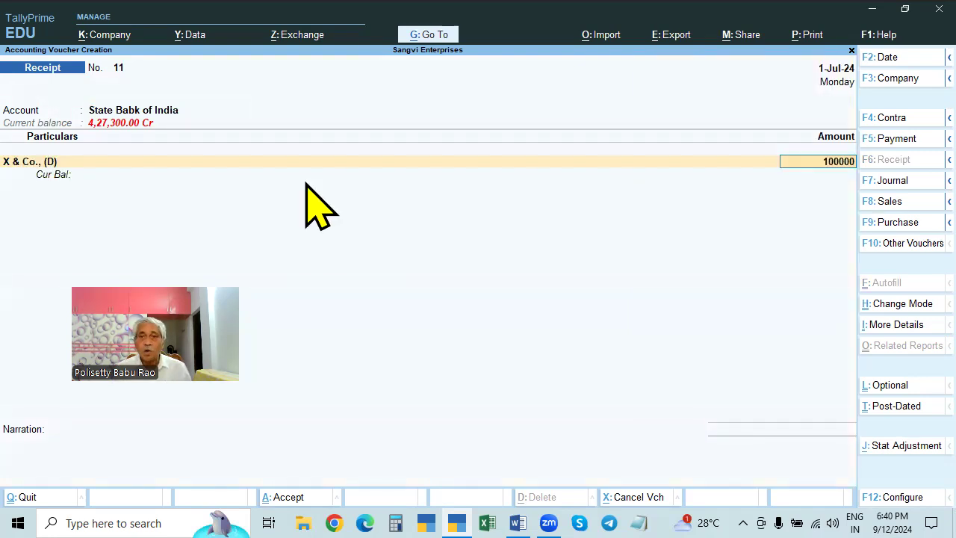
key("Return")
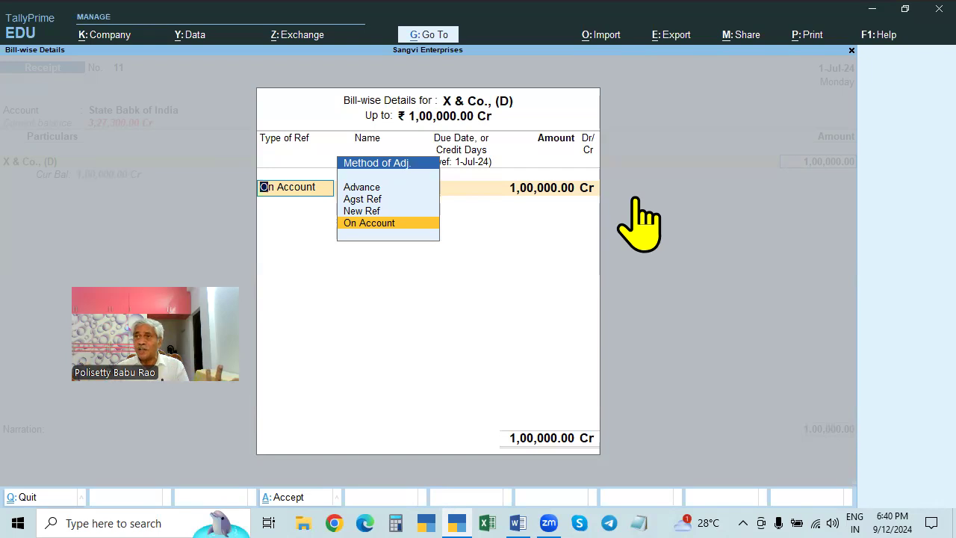
Step: Allocate the 1,00,000 from X & Co., (D) as an Advance with reference name ADV-1 and no due date
left_click(364, 189)
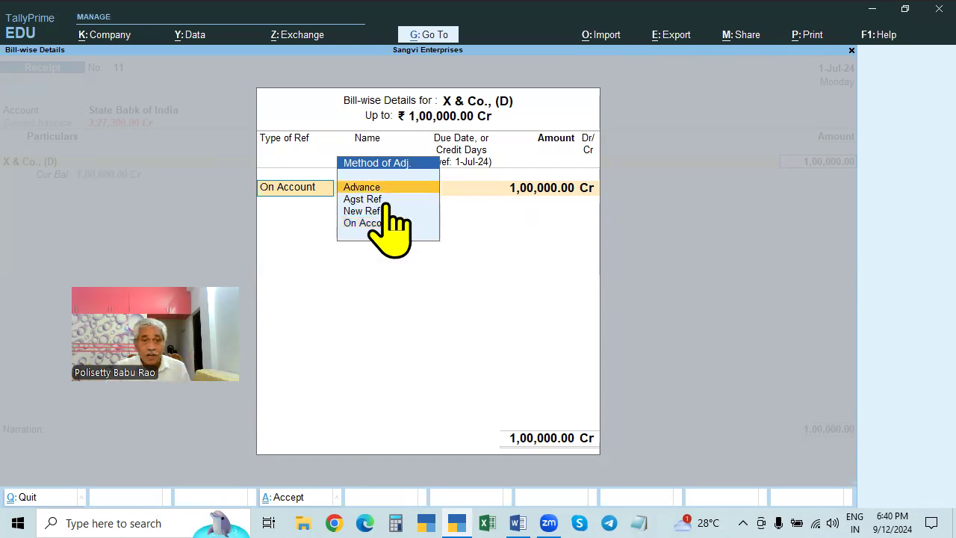
key("Return")
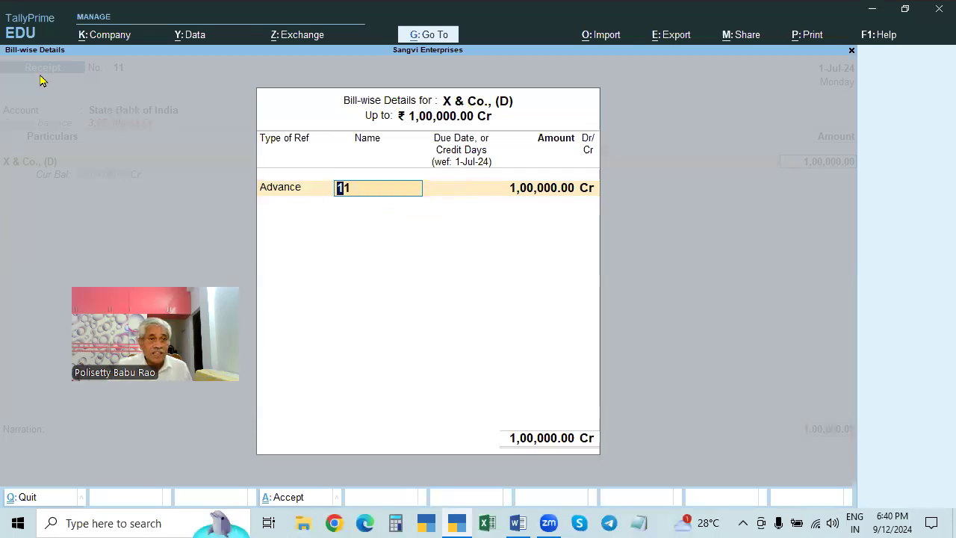
type("ADV")
key("BackSpace")
type("-1")
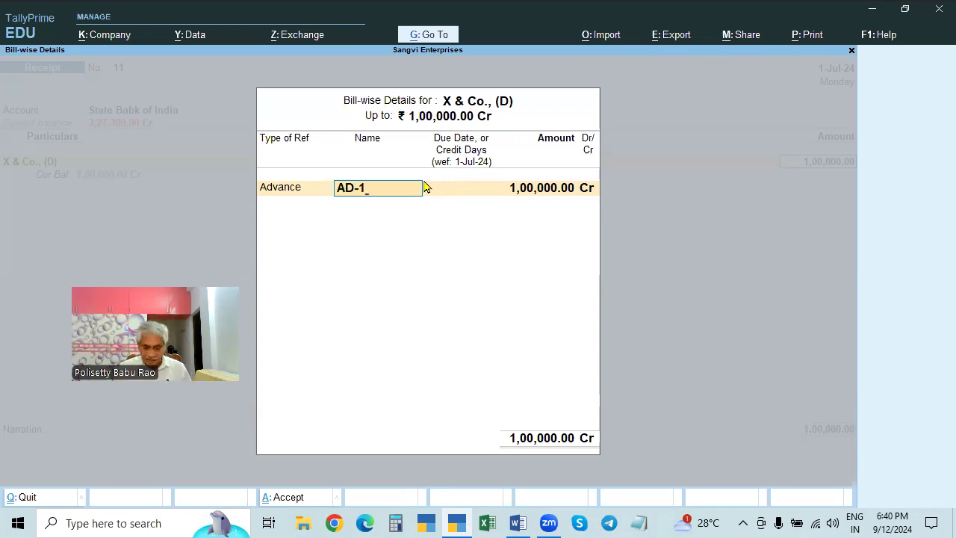
key("BackSpace")
key("BackSpace")
type("V")
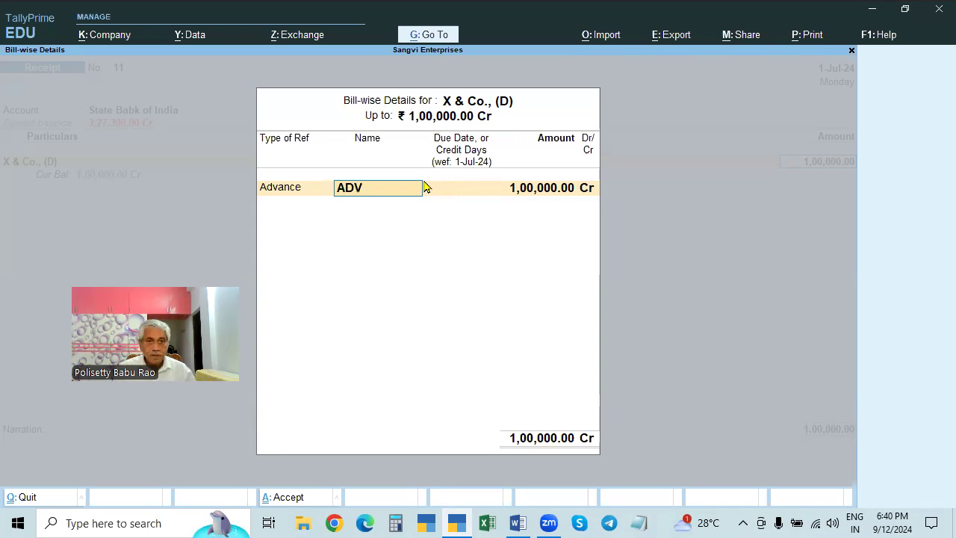
type("-1")
key("Return")
key("Return")
key("Return")
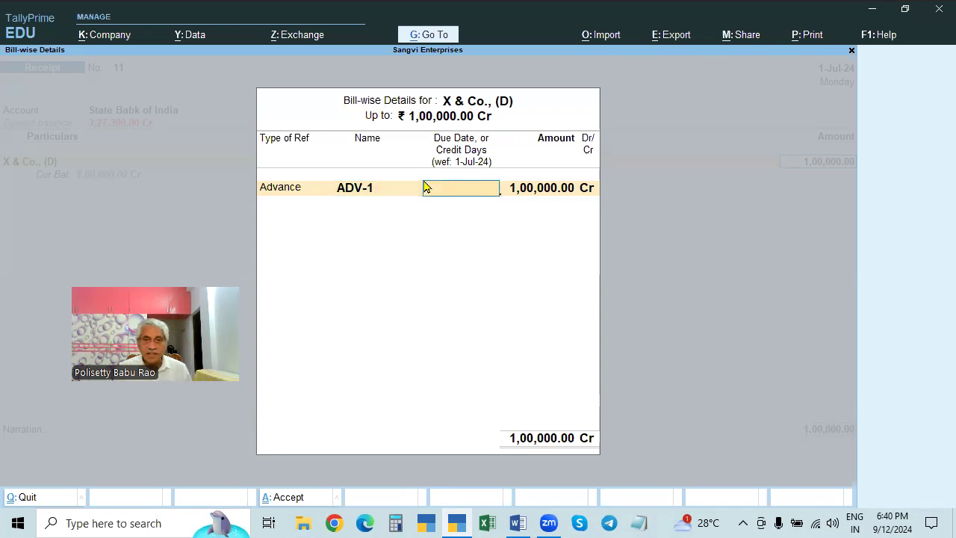
key("Return")
key("Return")
key("Return")
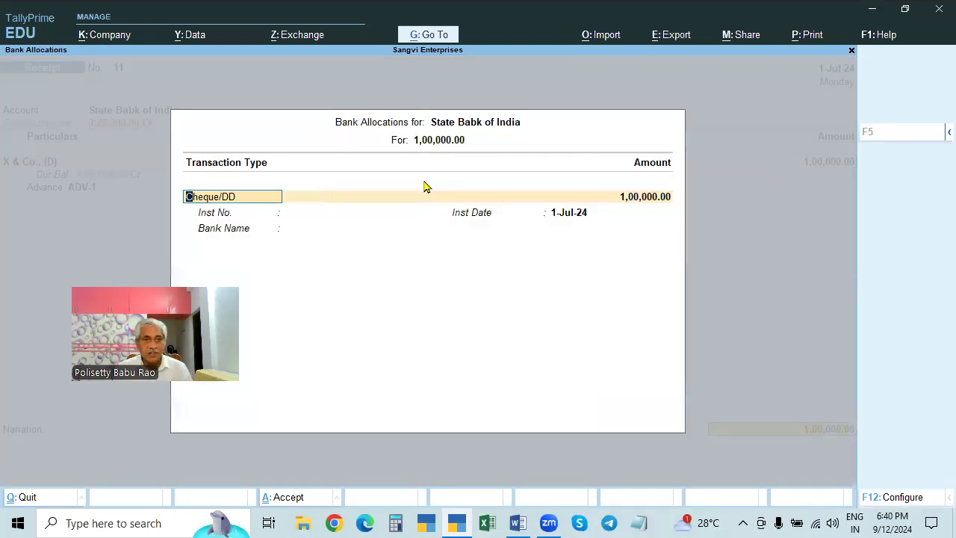
Step: Complete the Cheque/DD bank allocation with the instrument number and bank name State Bank of India, and save the receipt without narration
key("Return")
key("Return")
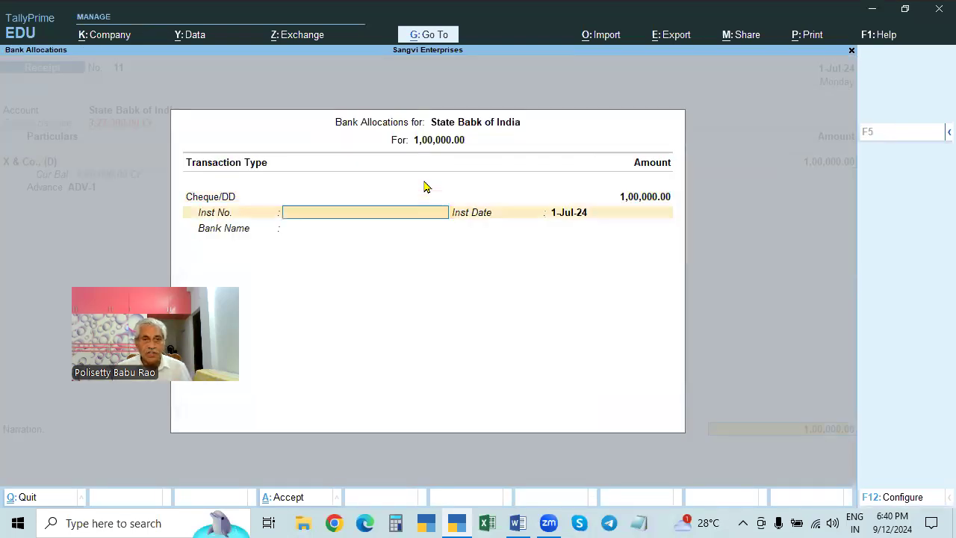
type("564654")
key("Return")
key("Return")
key("Down")
key("Return")
type("STATE BANK OF INDIA")
key("Return")
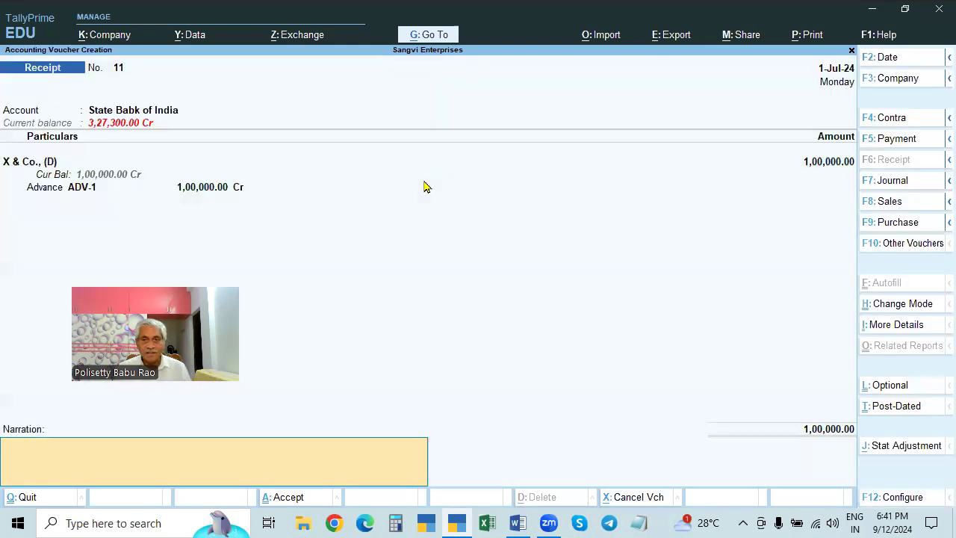
key("Return")
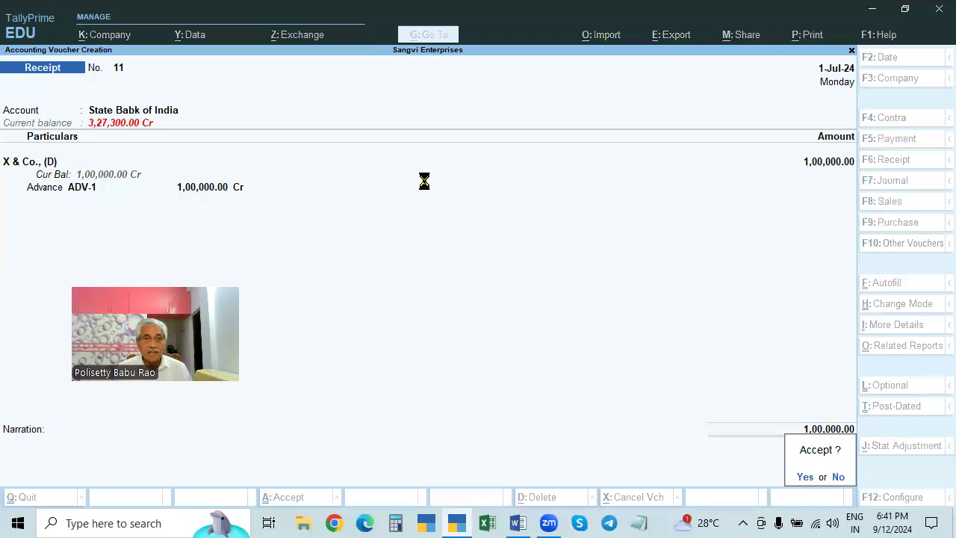
key("Return")
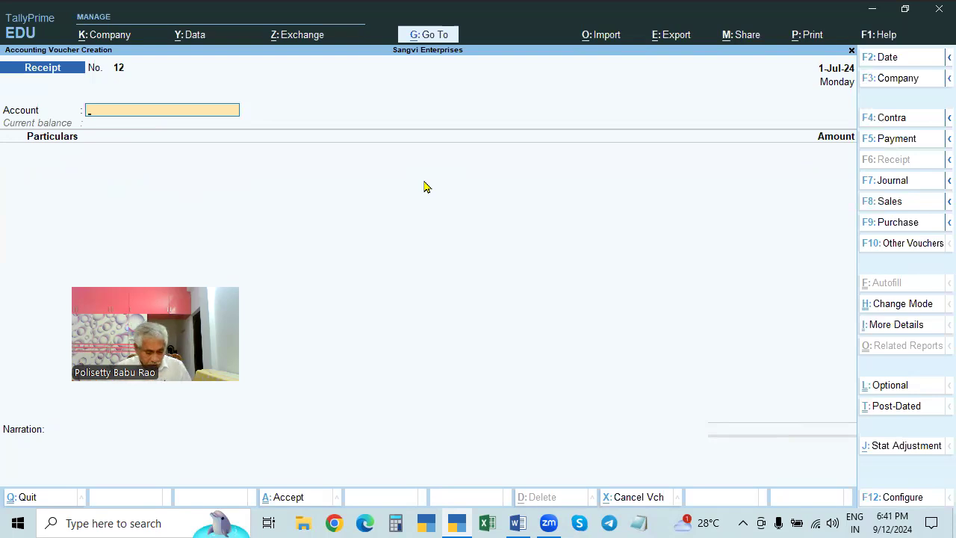
Step: Set the voucher date to 2-Jul-24 and switch to a sales voucher
key("F2")
key("Return")
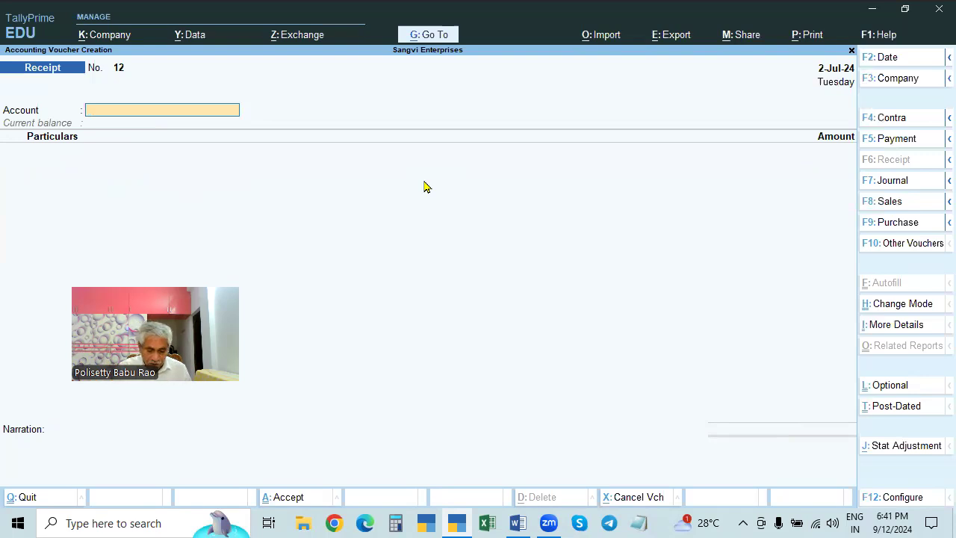
key("F8")
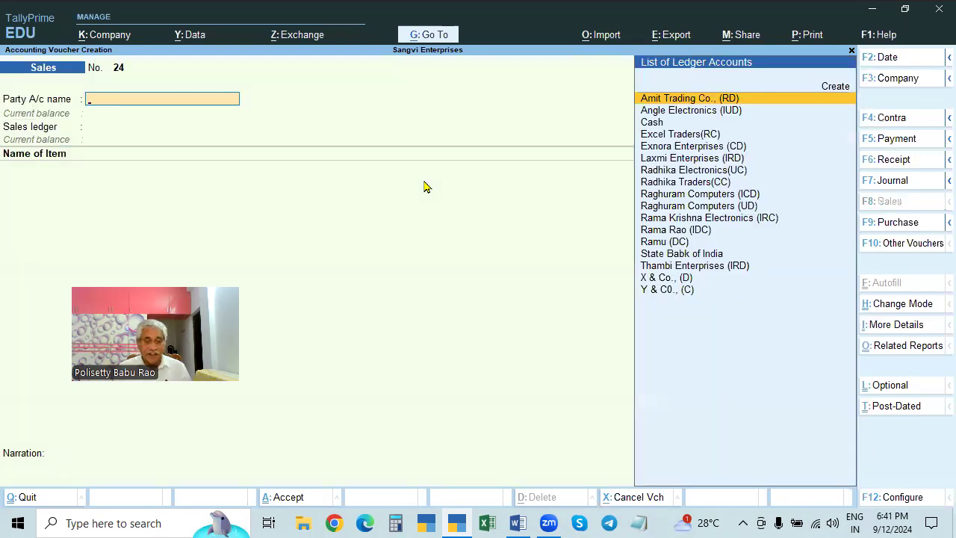
Step: Choose X & Co., (D) as the party, keep its default dispatch and party details, and select Sales as the sales ledger
type("X")
key("Return")
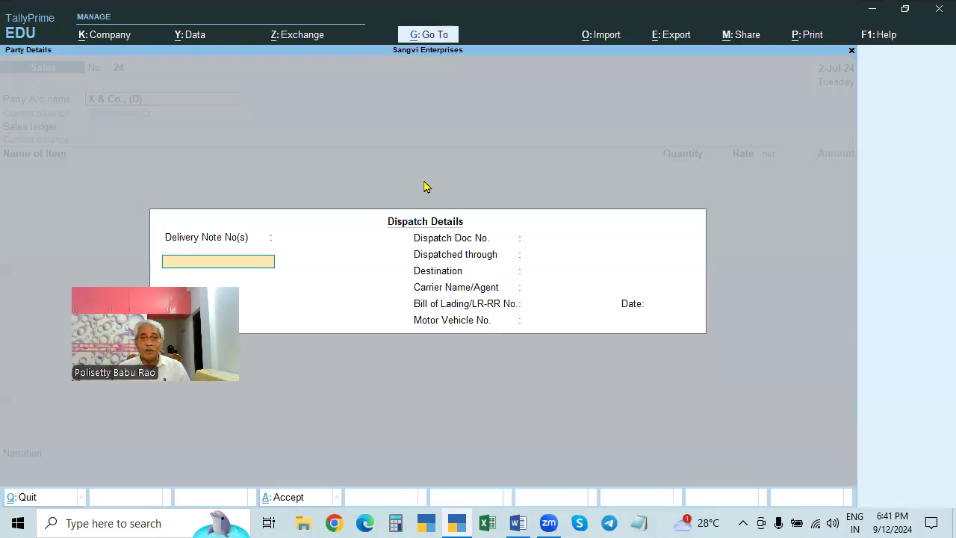
key("ctrl+a")
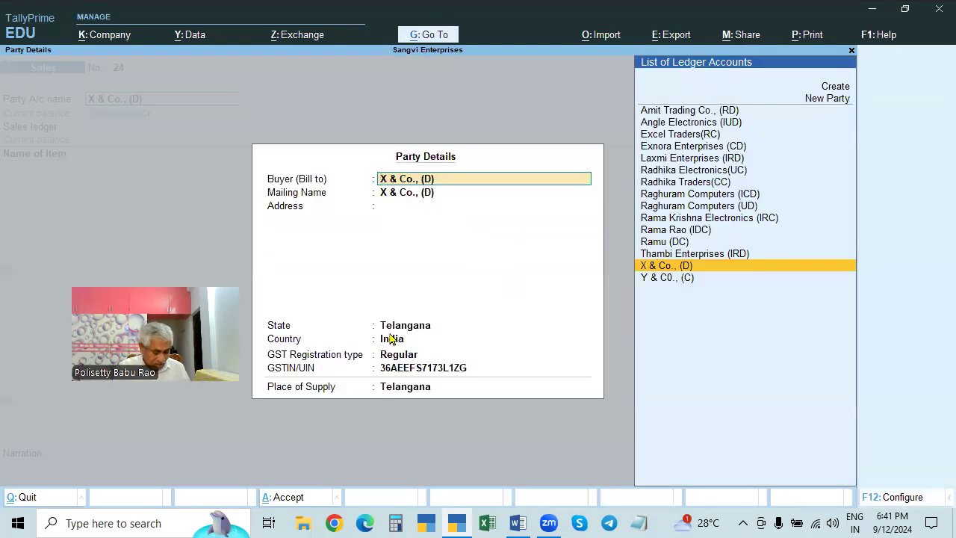
key("ctrl+a")
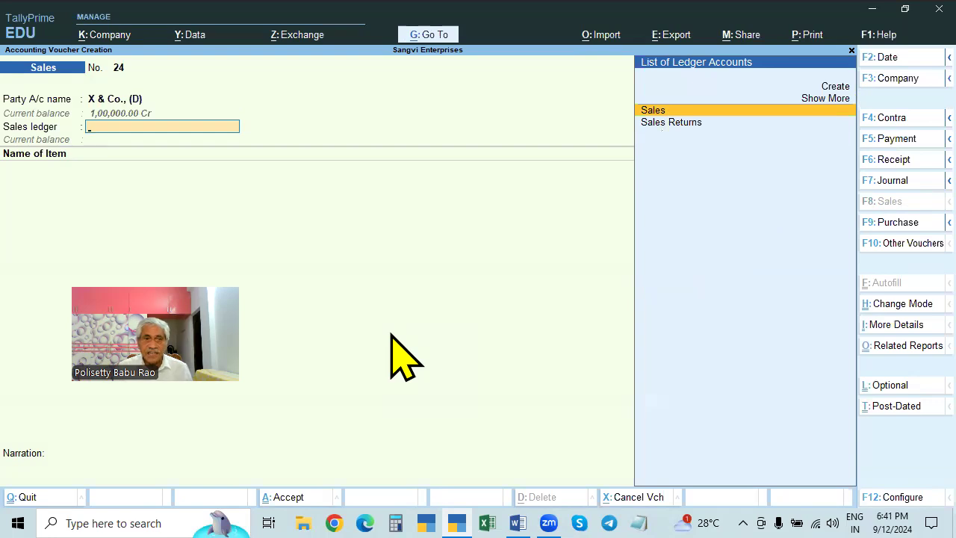
key("Return")
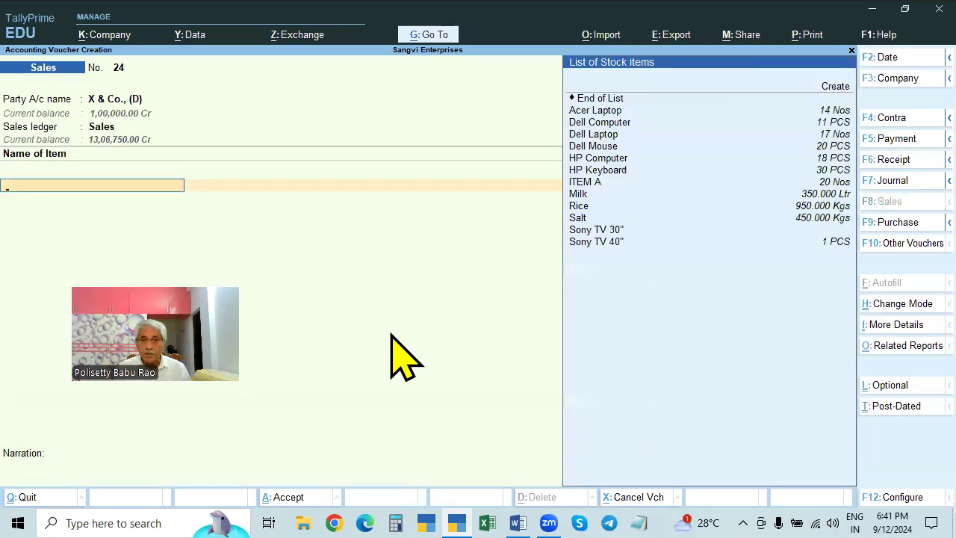
Step: Start creating a stock item named ITEM B under Primary with Nos as its unit
key("alt+c")
type("ITEM BV")
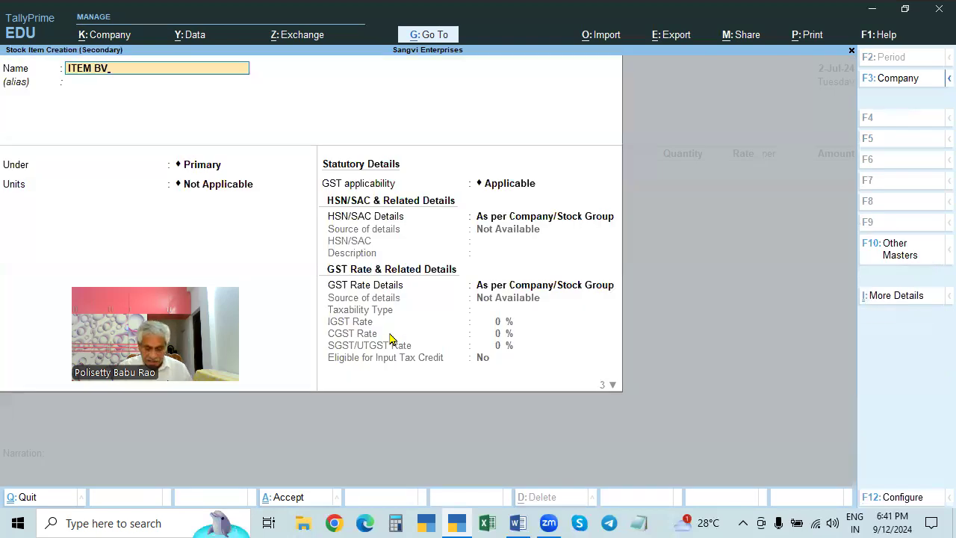
key("BackSpace")
key("Return")
key("Return")
key("Return")
key("Down")
key("Down")
key("Down")
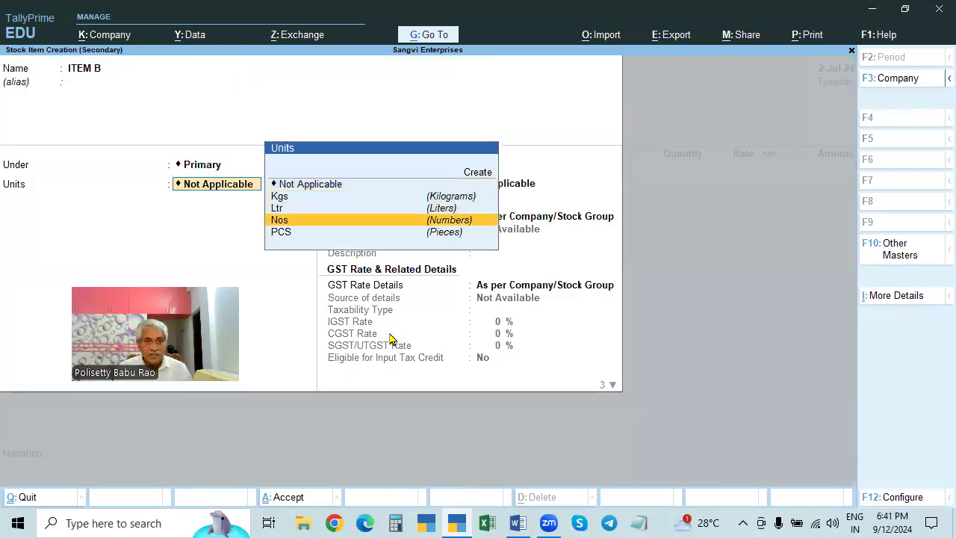
key("Return")
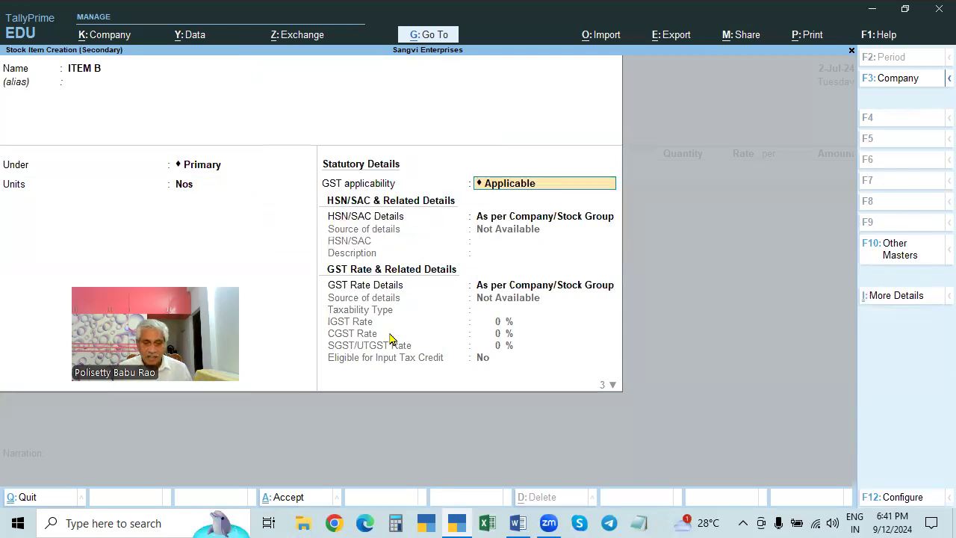
Step: Keep GST applicable for ITEM B and specify its HSN/SAC code here as 332211, without a description
key("Return")
key("Down")
key("Return")
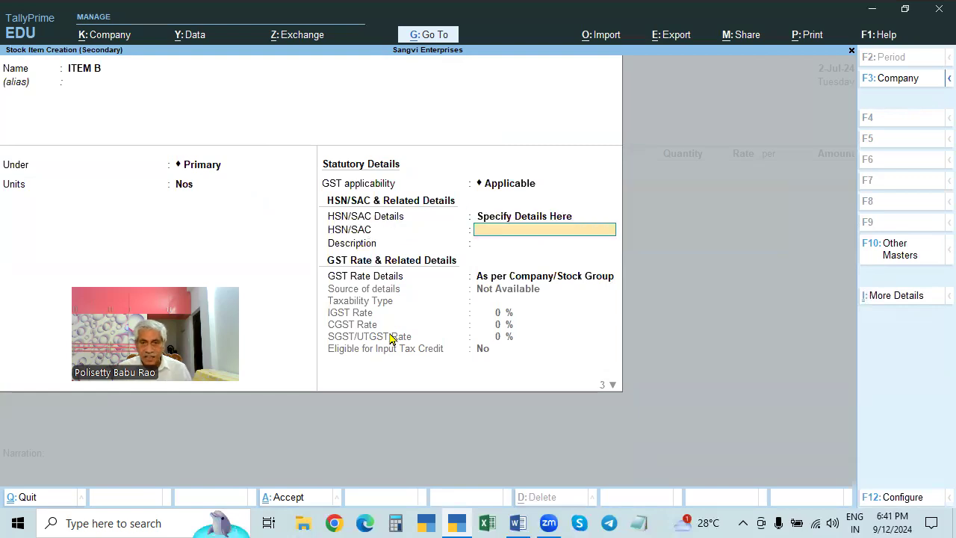
type("332211")
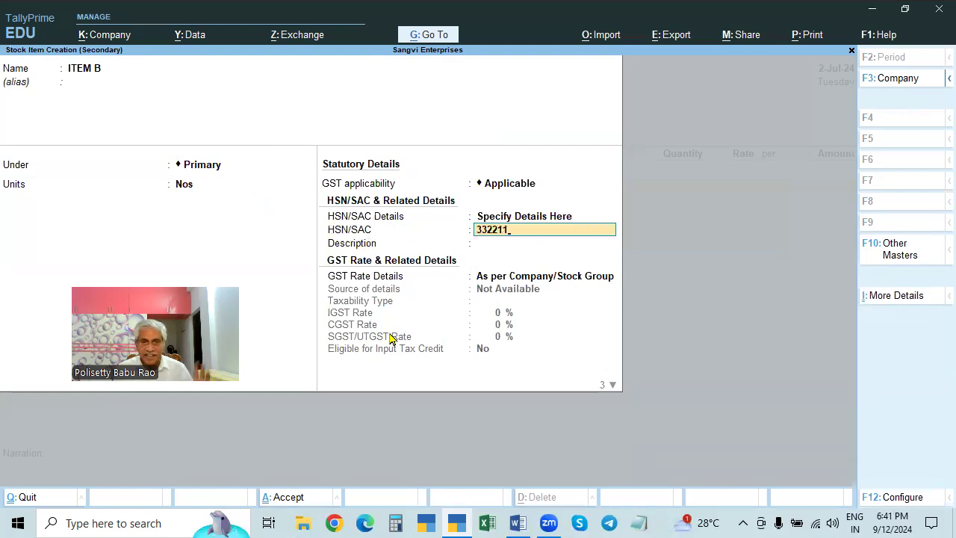
key("Return")
key("Return")
Step: Specify ITEM B's GST rate here as taxable with 12% IGST, keep the remaining defaults, and save the stock item
key("Down")
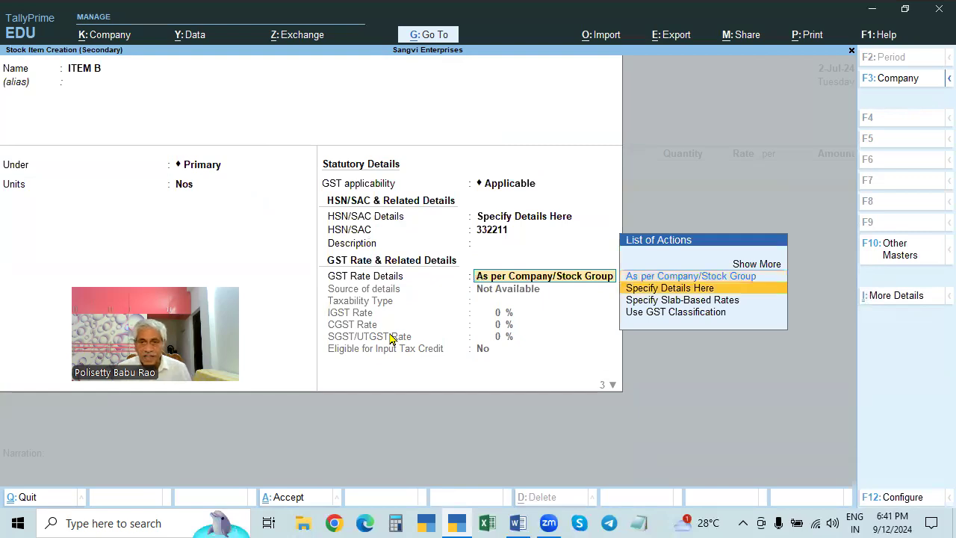
key("Return")
key("Return")
type("12")
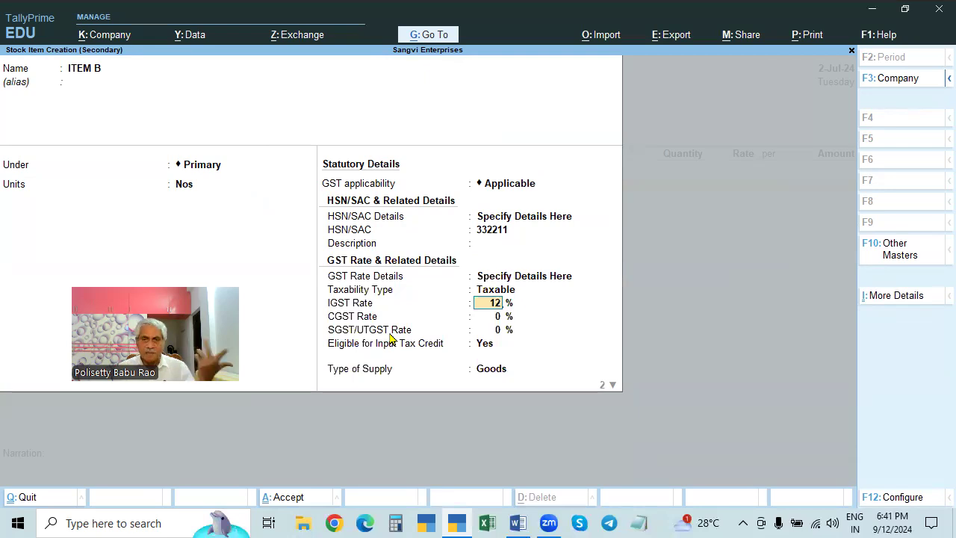
key("Return")
key("Return")
key("Return")
key("Return")
key("Return")
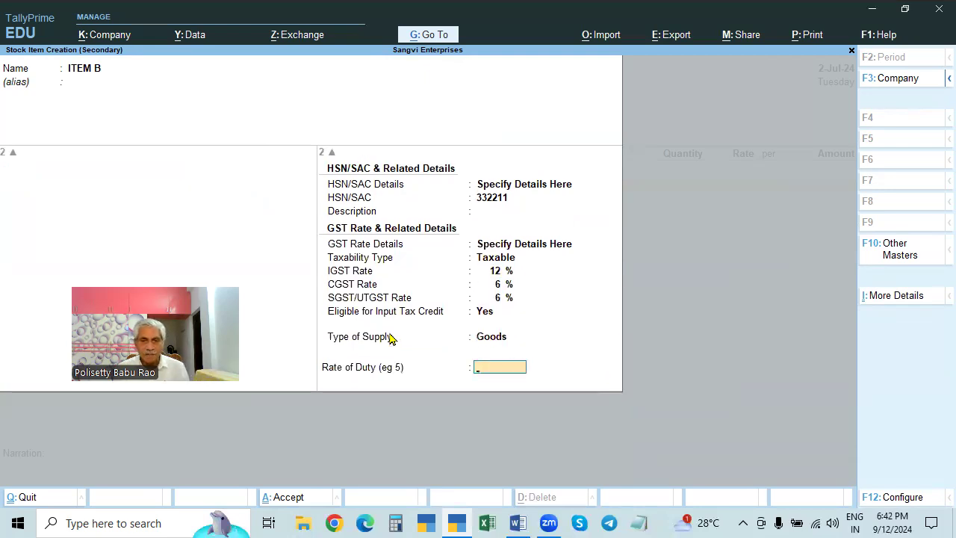
key("Return")
key("Return")
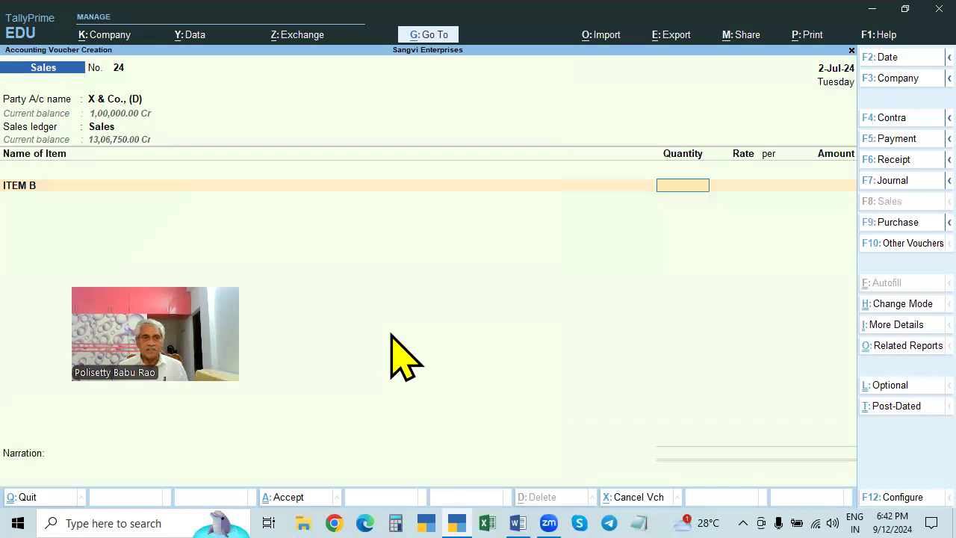
Step: Enter a quantity of 50 Nos of ITEM B at a rate of 3,000 per Nos in the sales voucher
type("2")
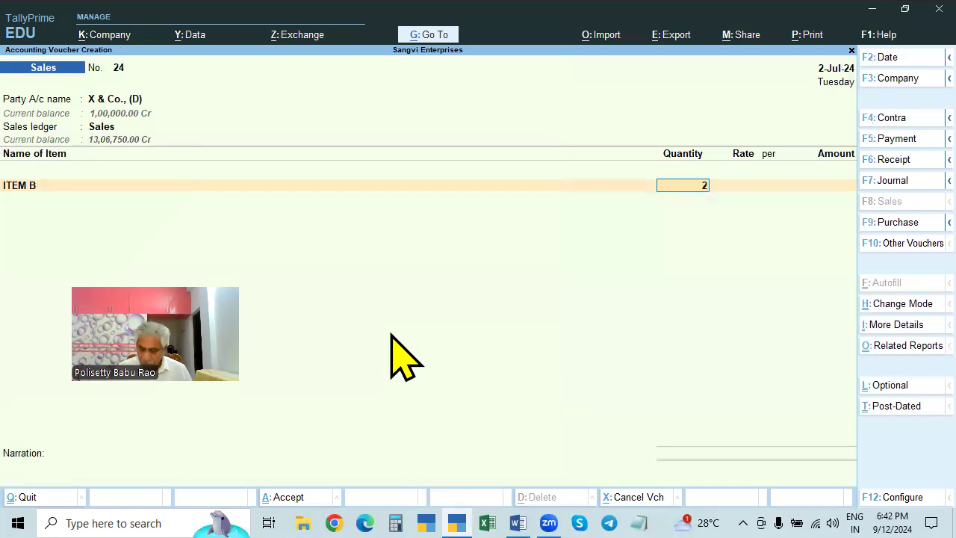
key("BackSpace")
type("50 Nos")
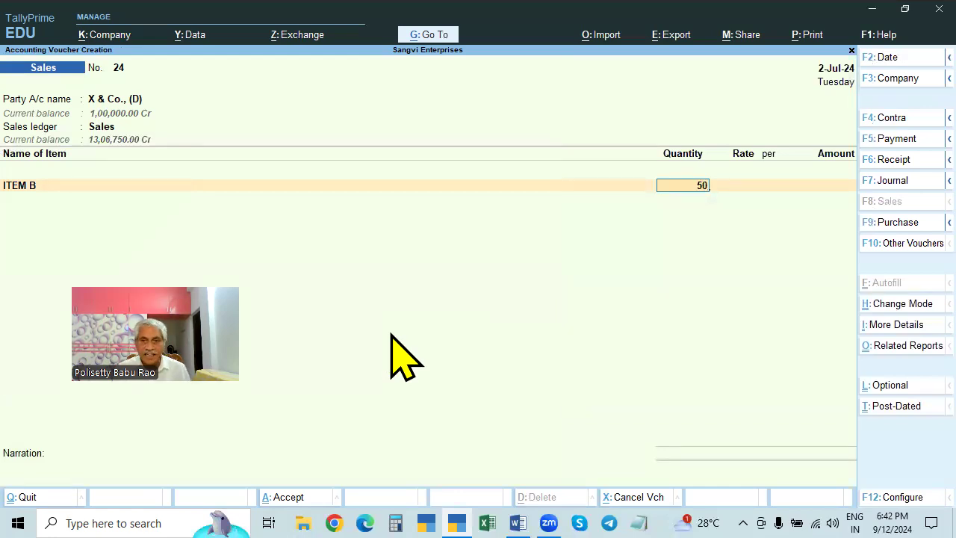
key("Return")
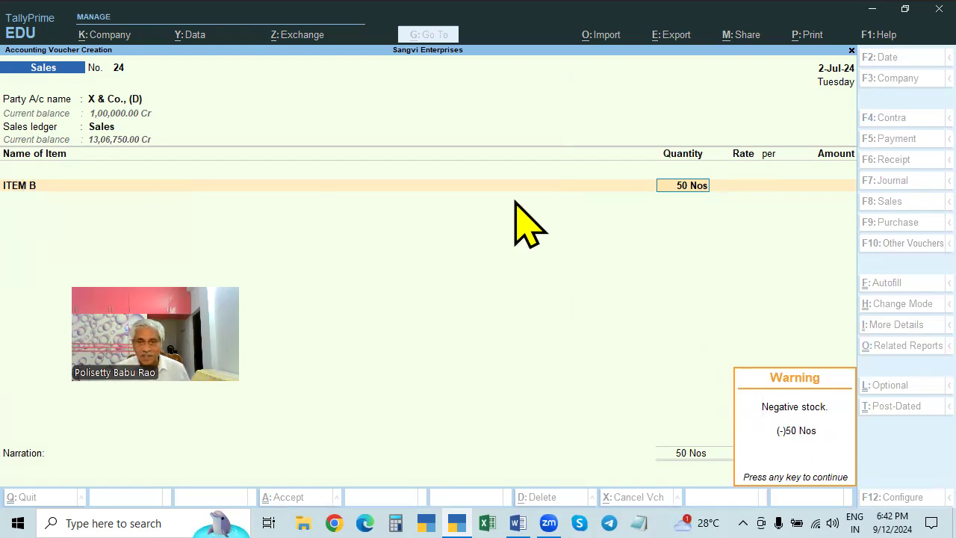
key("Return")
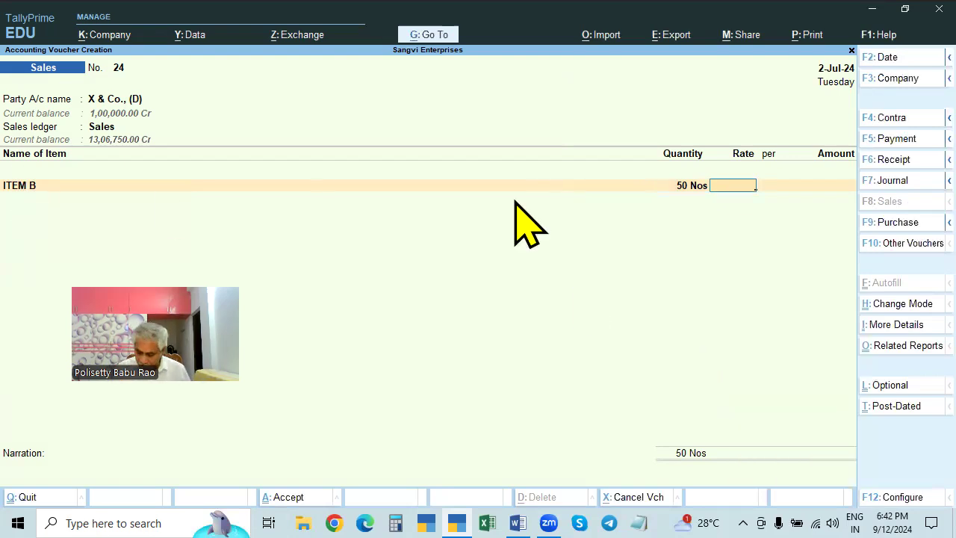
type("35")
key("BackSpace")
type("000")
key("Return")
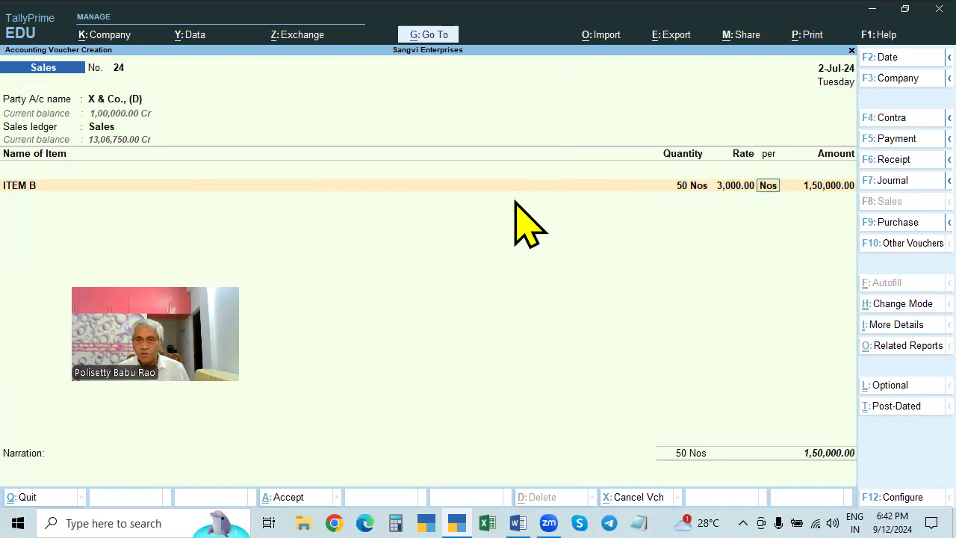
key("Return")
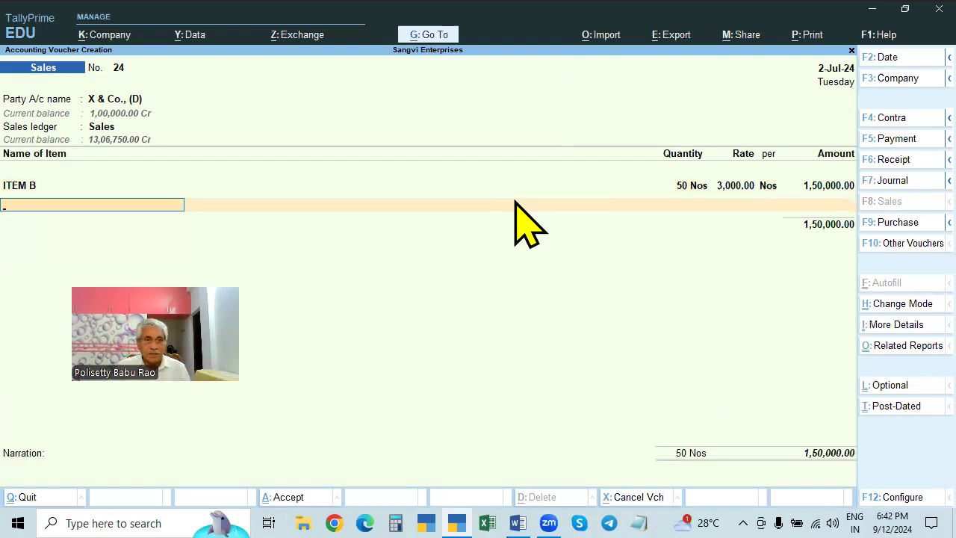
Step: Finish the item list and add the CGST and SGST ledgers with their calculated amounts to the sales voucher
key("Return")
type("C")
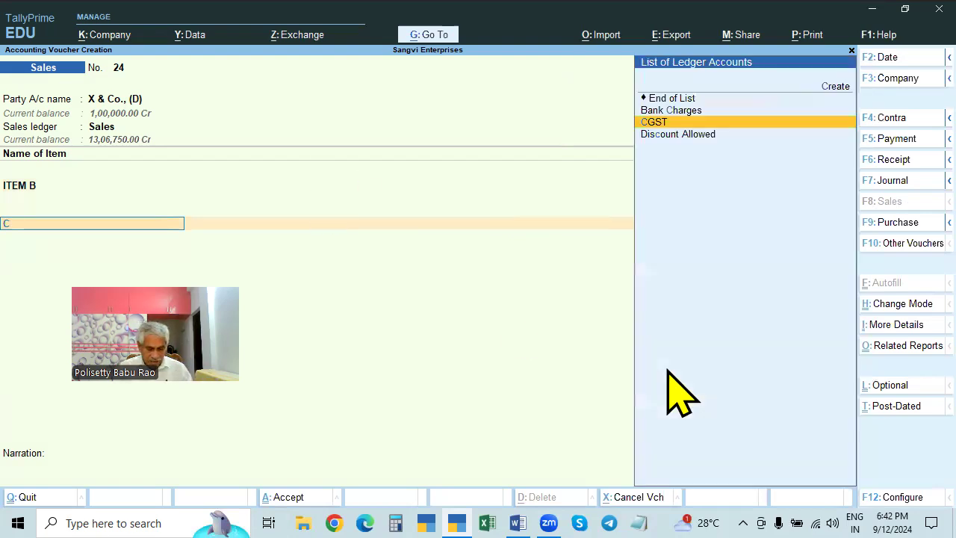
type("G")
key("Return")
key("Return")
type("SGST")
key("Return")
key("Return")
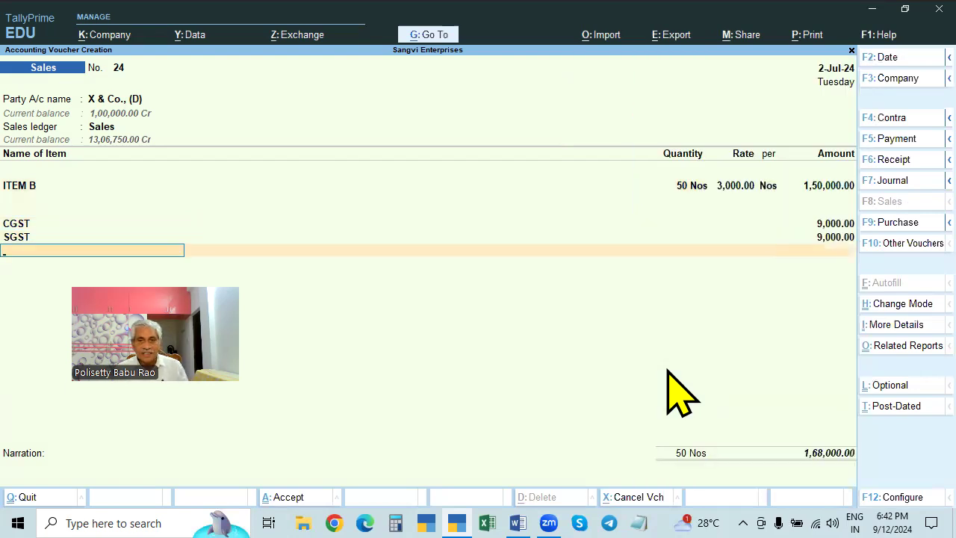
key("Return")
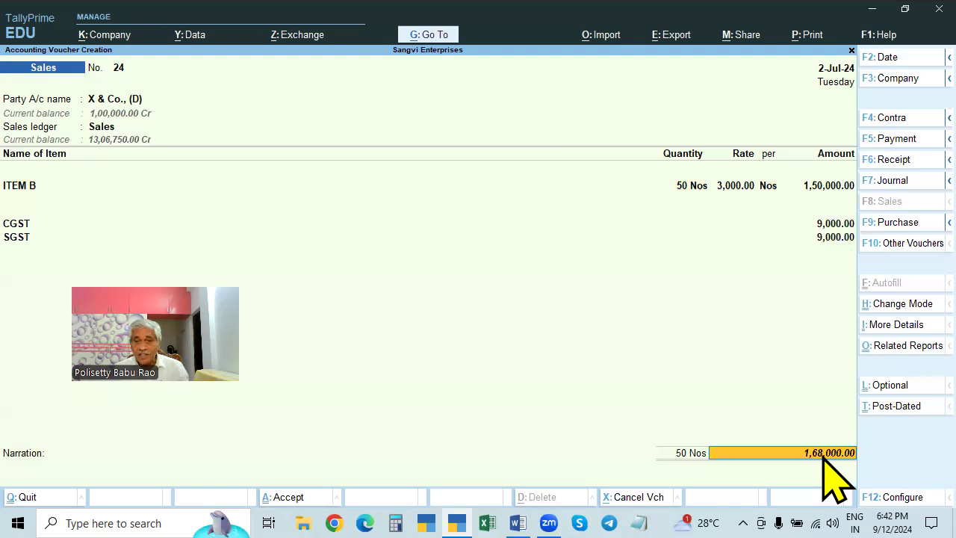
Step: In the bill-wise details, allocate 1,00,000 Dr as Agst Ref to 24 and set the balance as a New Ref
key("Return")
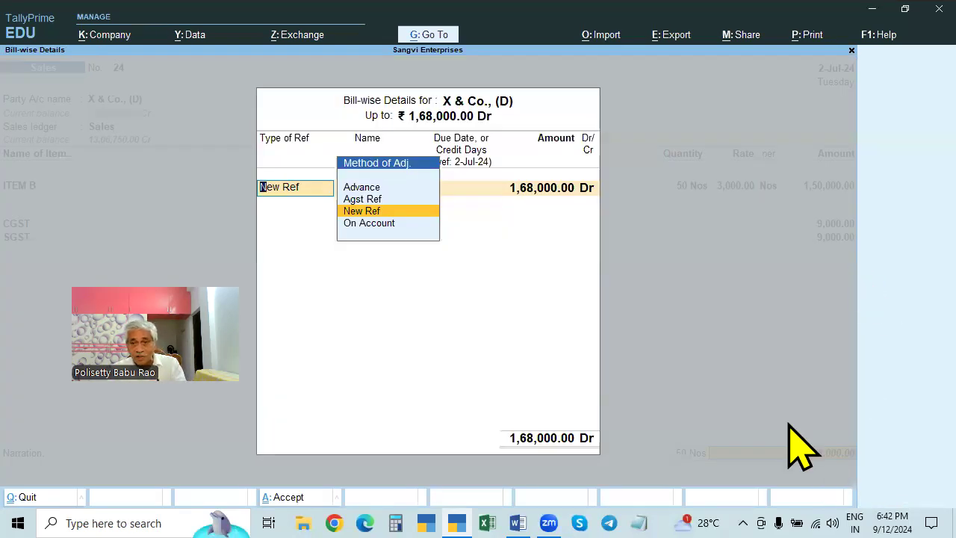
left_click(361, 199)
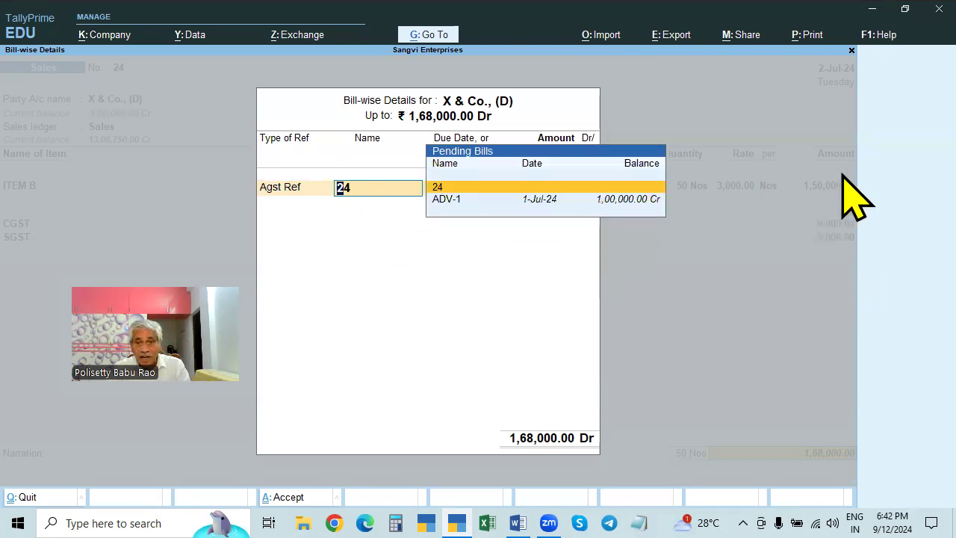
key("Return")
type("100000")
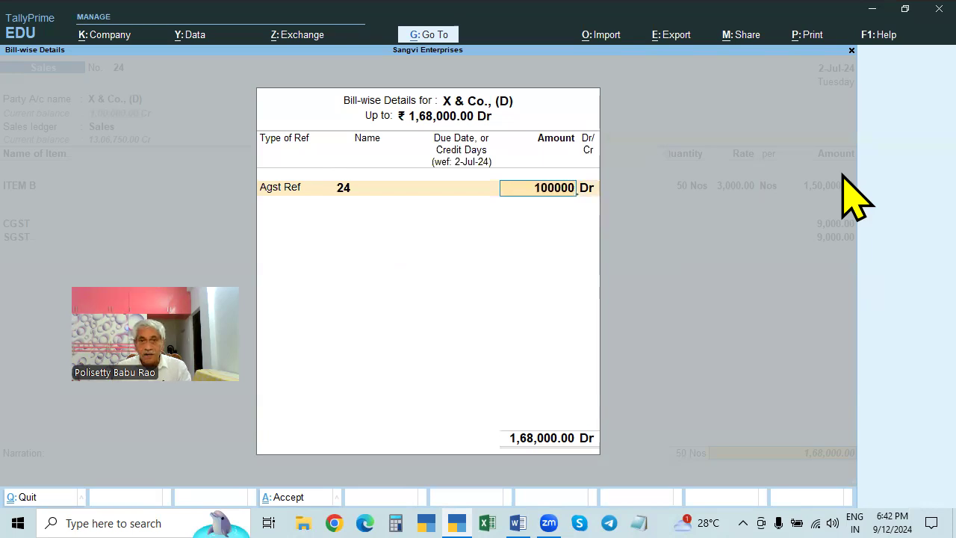
key("Return")
key("Return")
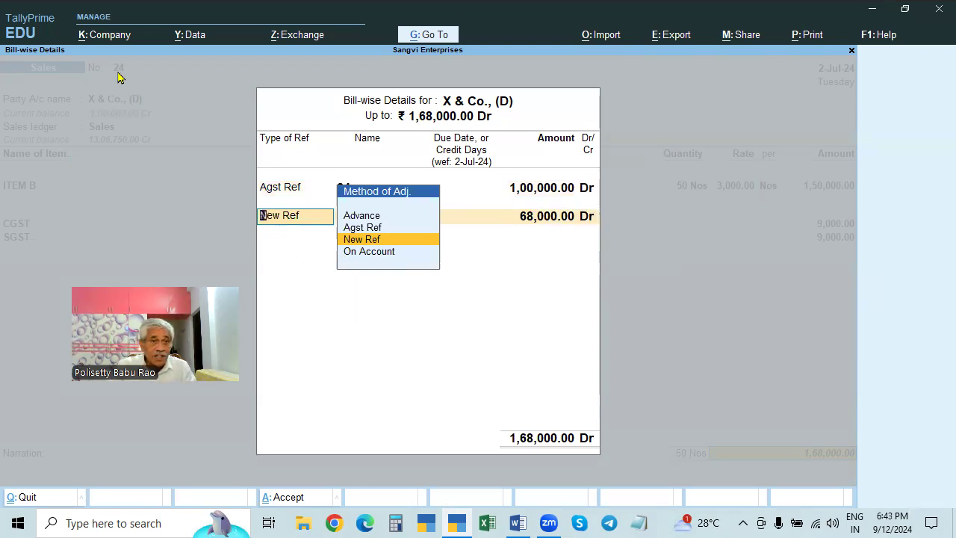
key("Return")
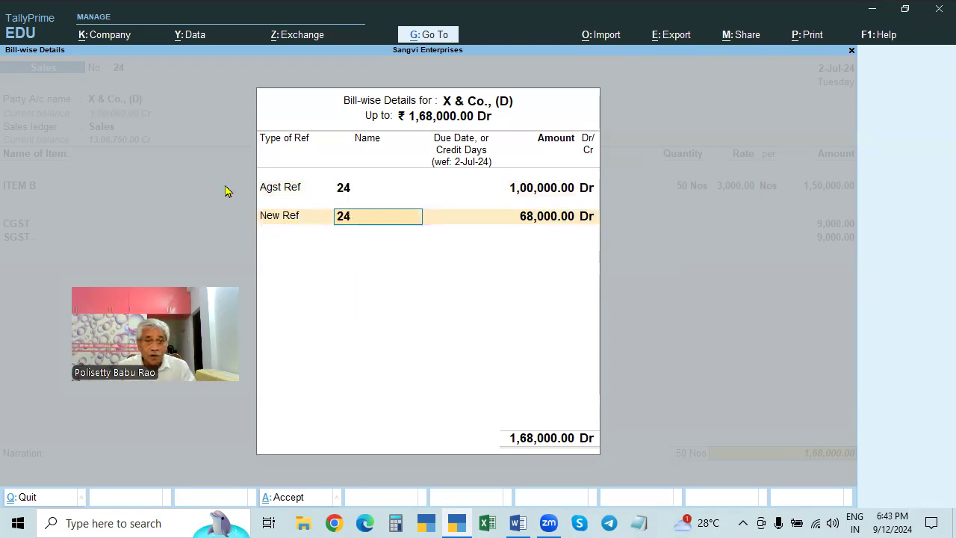
Step: Change the Agst Ref bill for the 1,00,000 Dr allocation to the pending advance ADV-1
left_click(343, 191)
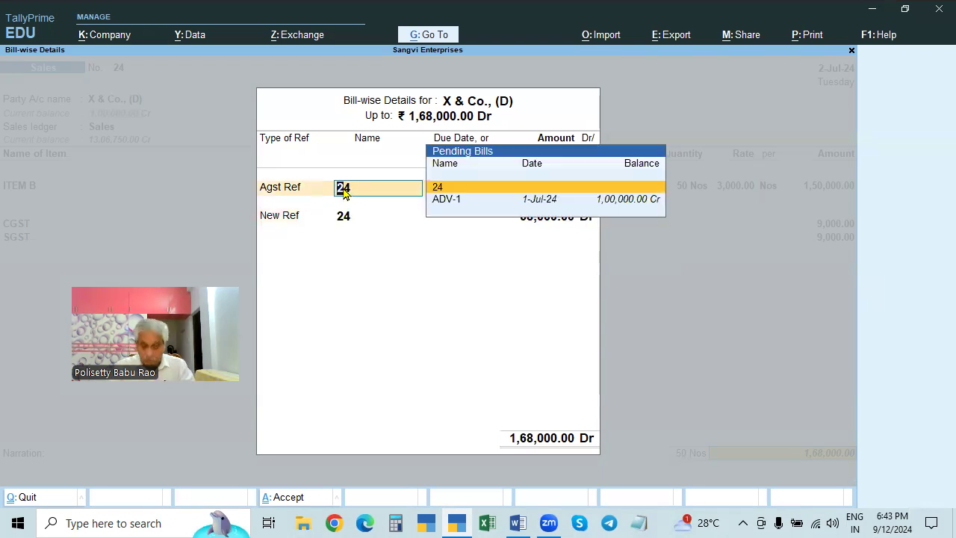
key("Down")
key("Return")
key("Return")
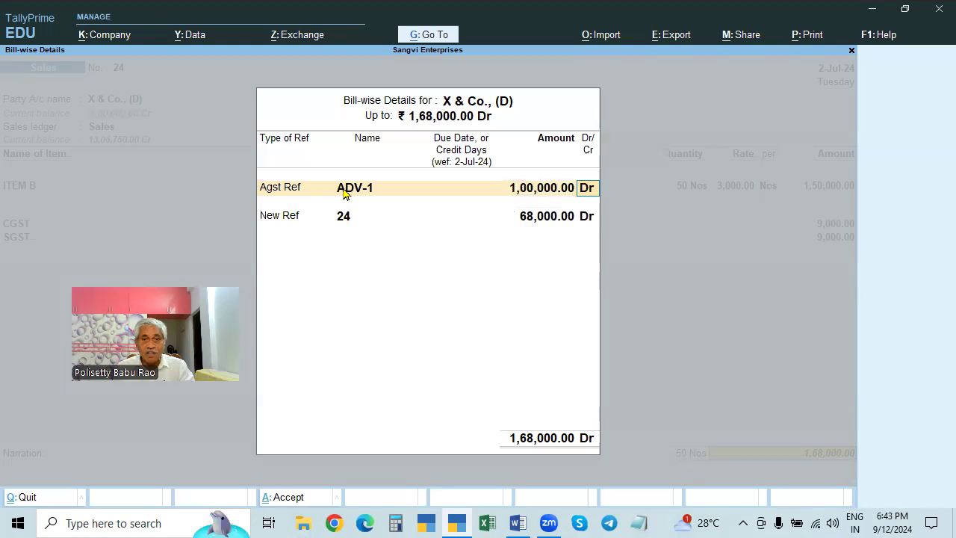
key("Return")
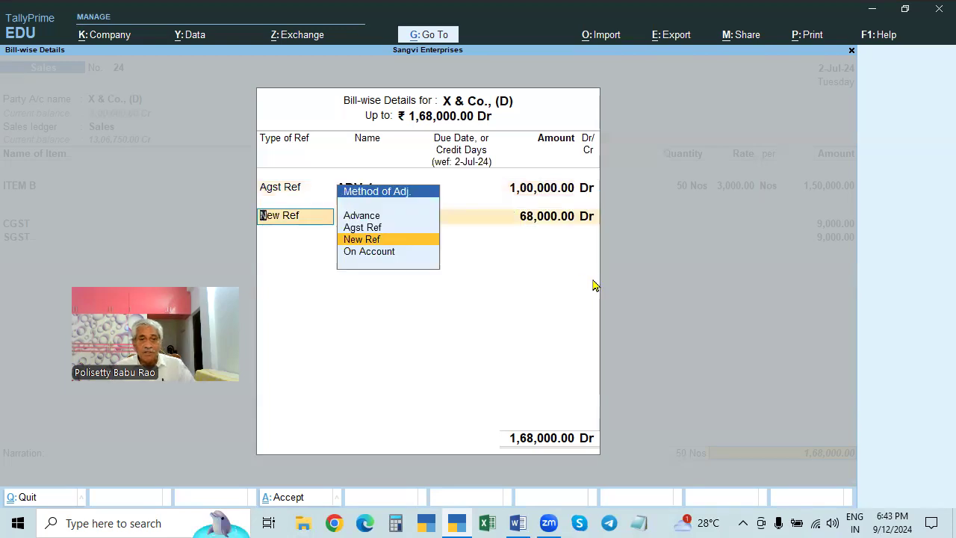
Step: Keep the 68,000 Dr balance as New Ref 24 and save the sales voucher without a narration
key("Return")
key("Return")
key("Return")
key("Return")
key("Return")
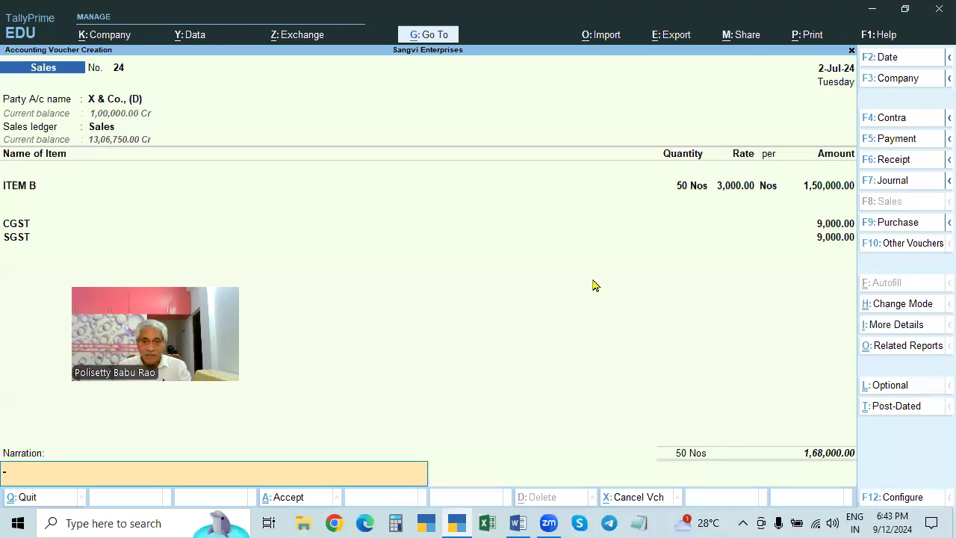
key("Return")
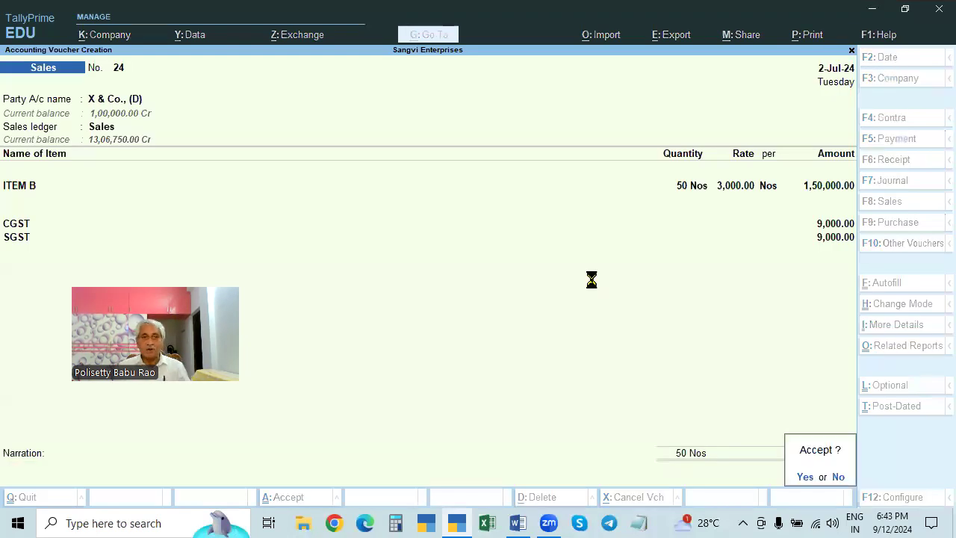
key("Return")
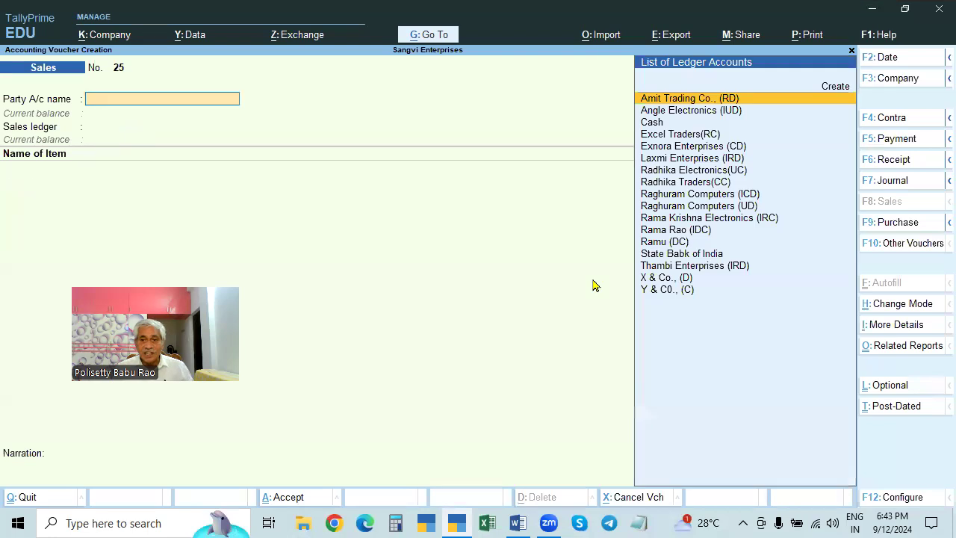
Step: Leave voucher entry and display the ledger account of X & Co., (D) from the account books
key("Escape")
key("Return")
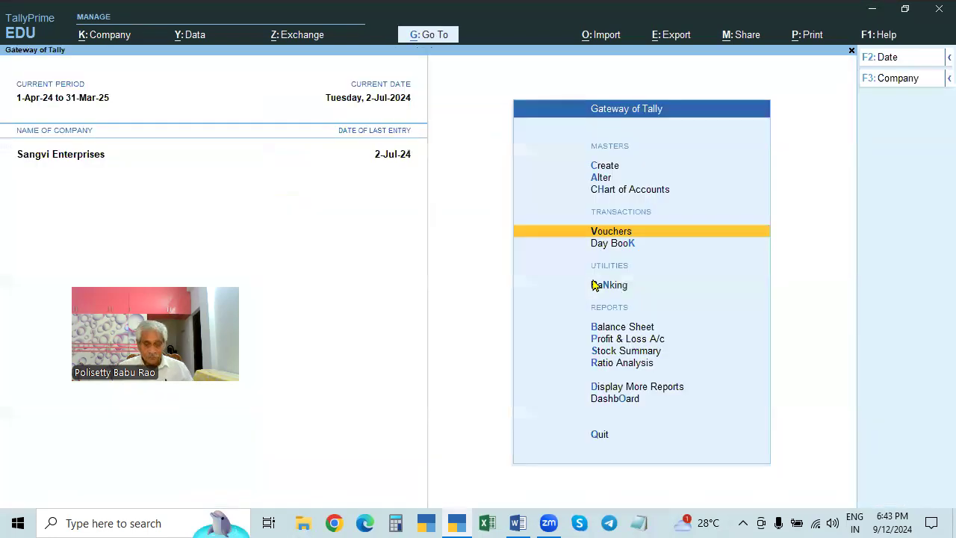
type("dalX")
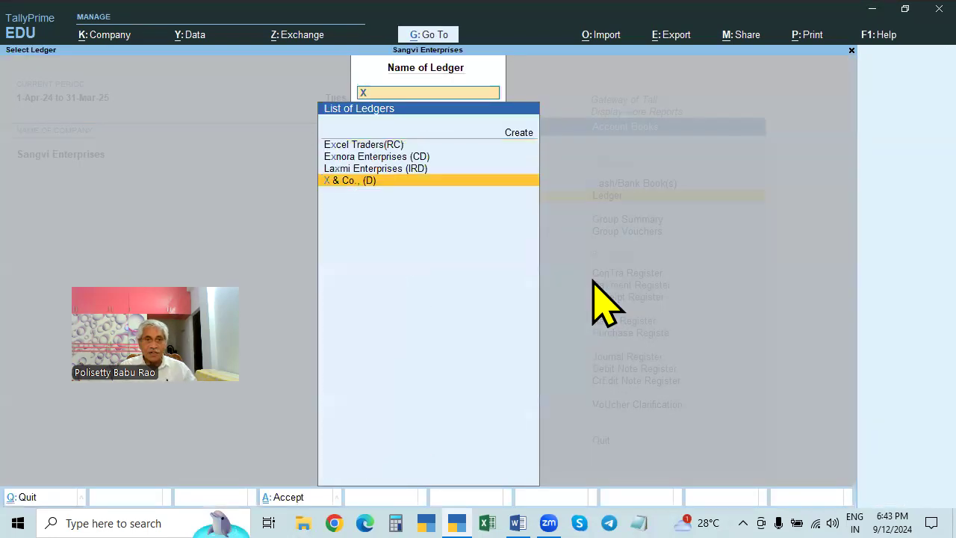
key("Return")
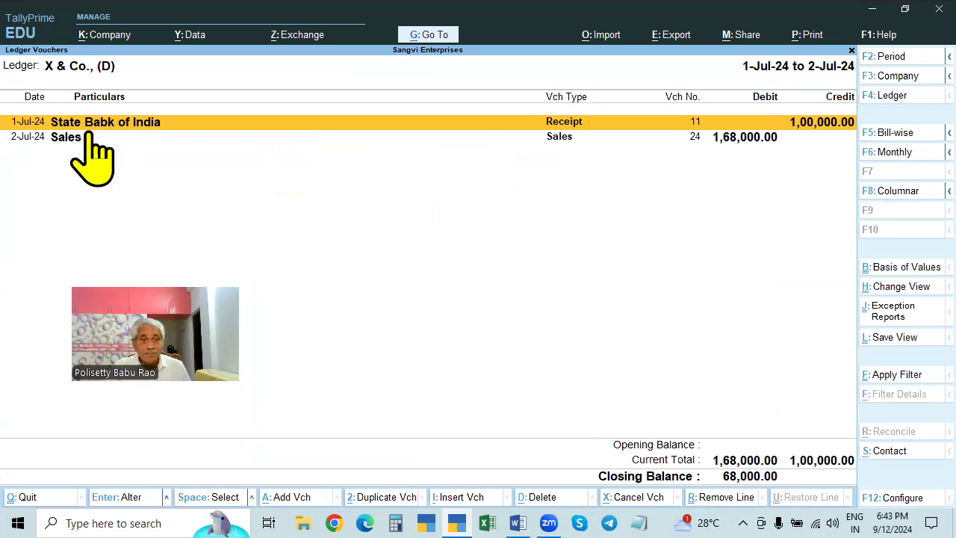
Step: Open the 2-Jul-24 sales voucher from the ledger, review its bill-wise details, and return to the ledger without changes
left_click(739, 142)
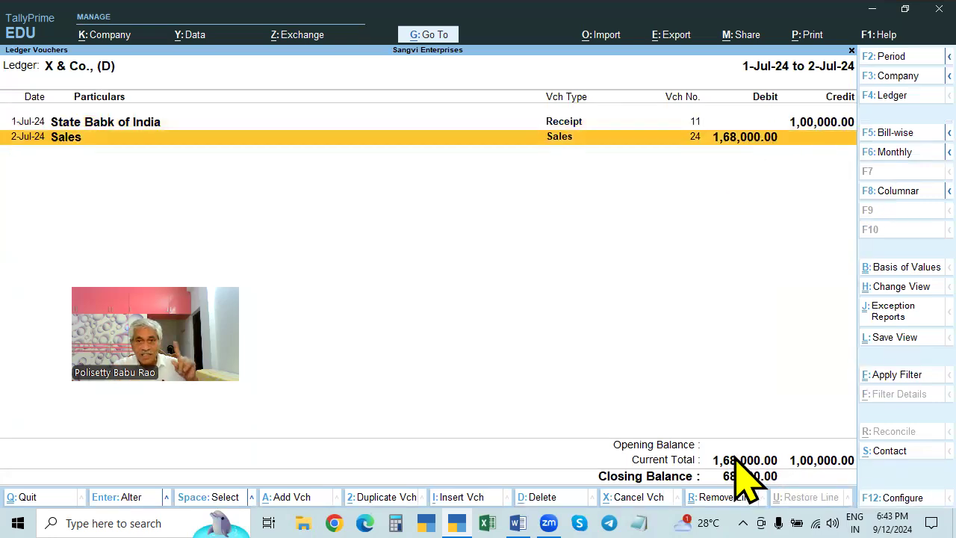
key("Return")
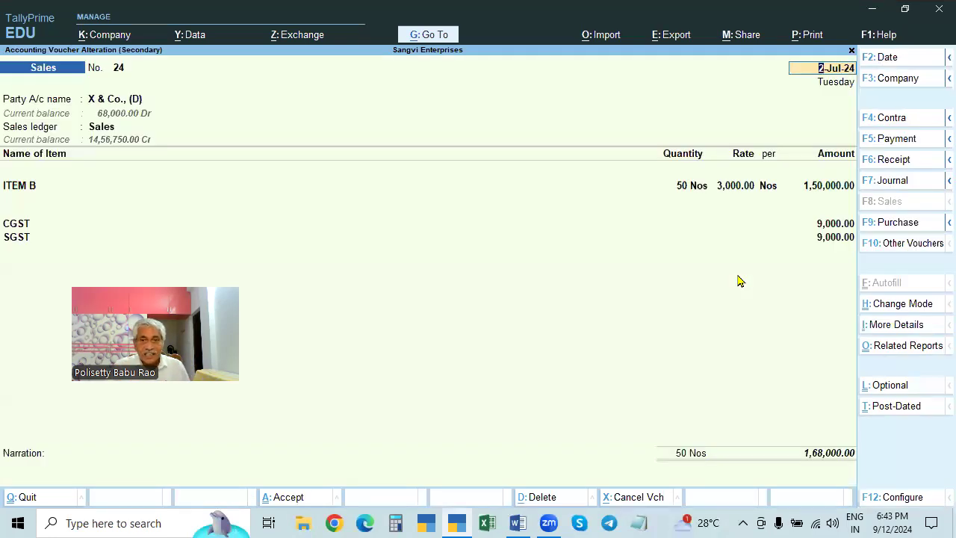
left_click(816, 454)
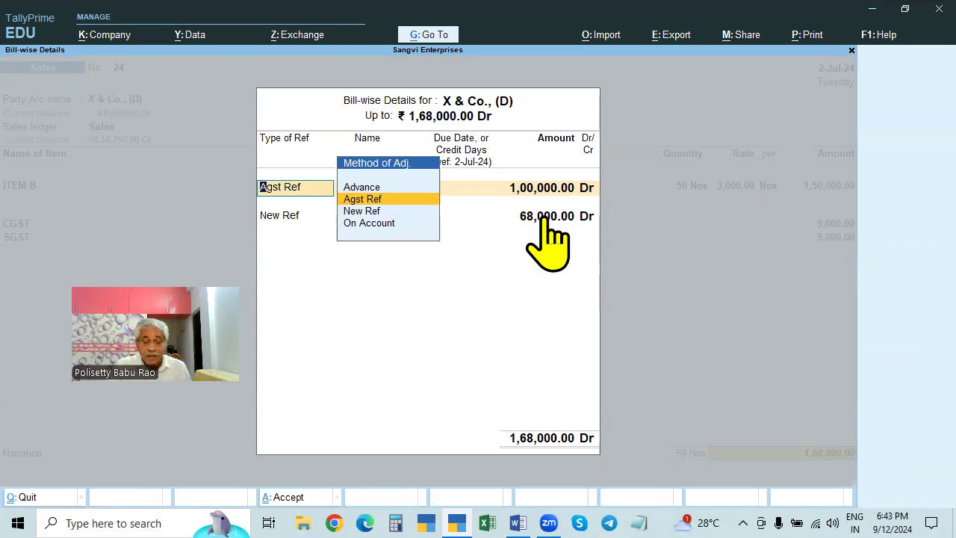
key("Escape")
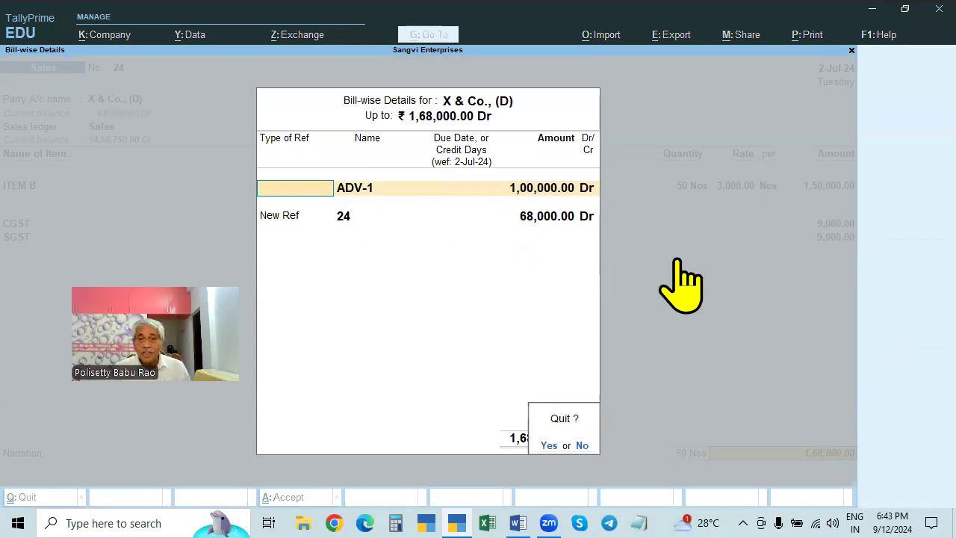
key("y")
key("Escape")
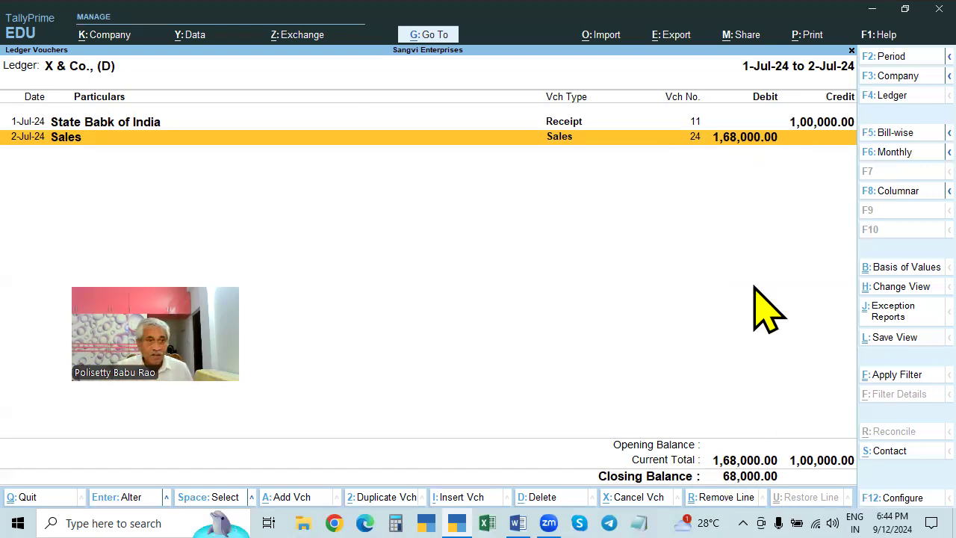
Step: Close the ledger report and return to the Gateway of Tally with Vouchers highlighted
key("Escape")
key("BackSpace")
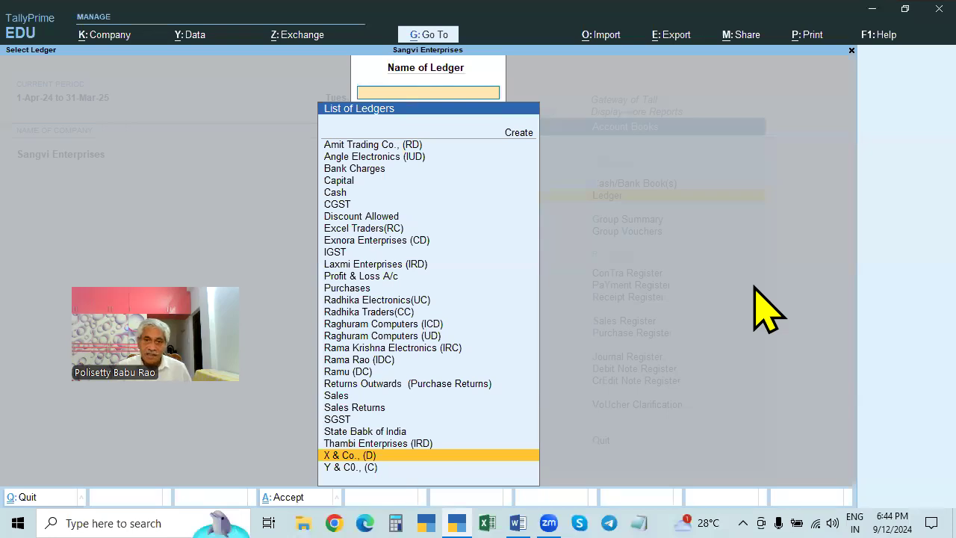
key("Escape")
key("Escape")
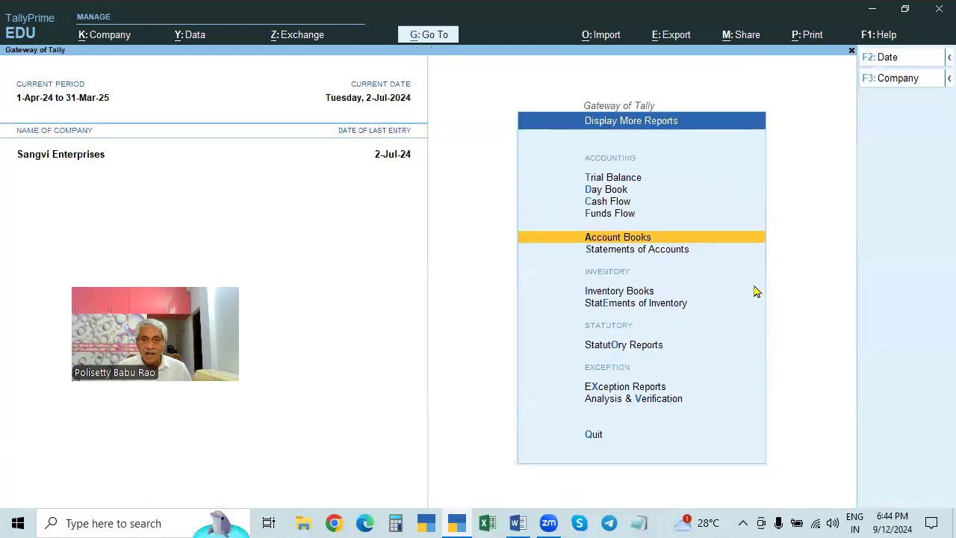
key("Escape")
key("Up")
key("Up")
key("Up")
key("Up")
key("Up")
key("Up")
key("Up")
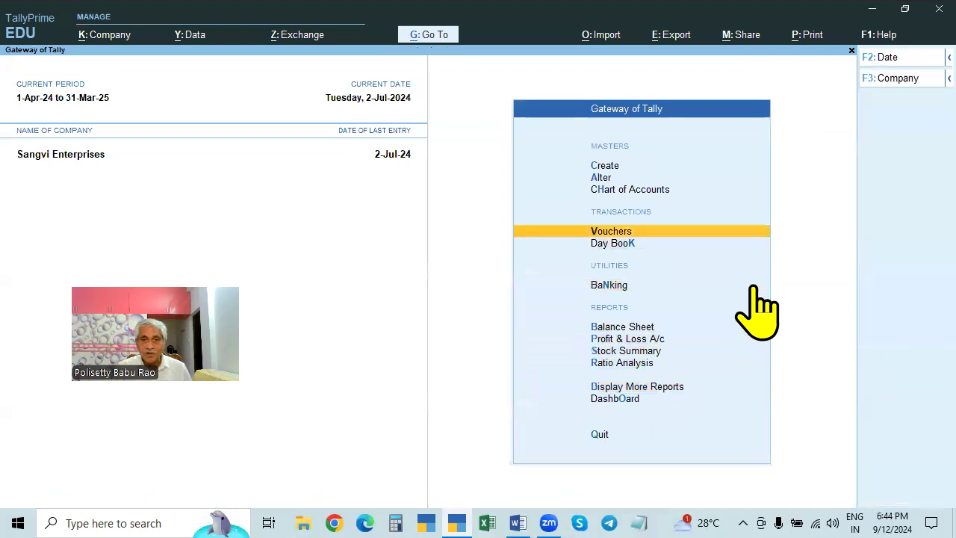
Step: Start a receipt voucher in the Cash account and credit X & Co., (D) with 40,000
key("Return")
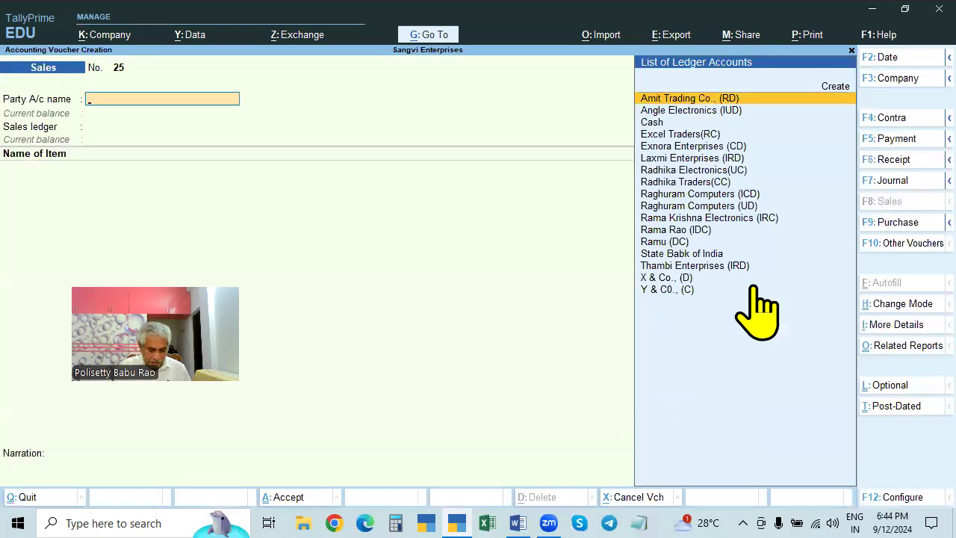
key("F6")
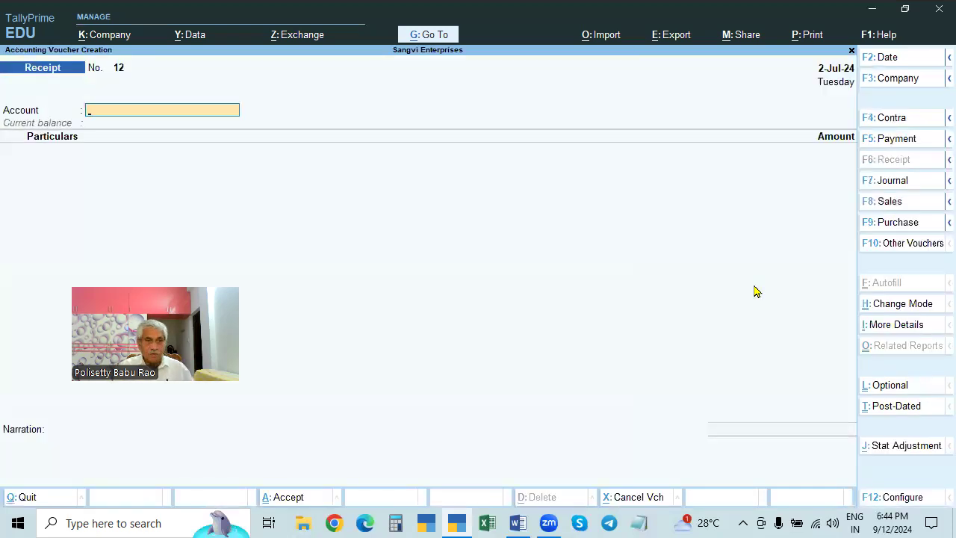
type("cash")
key("Return")
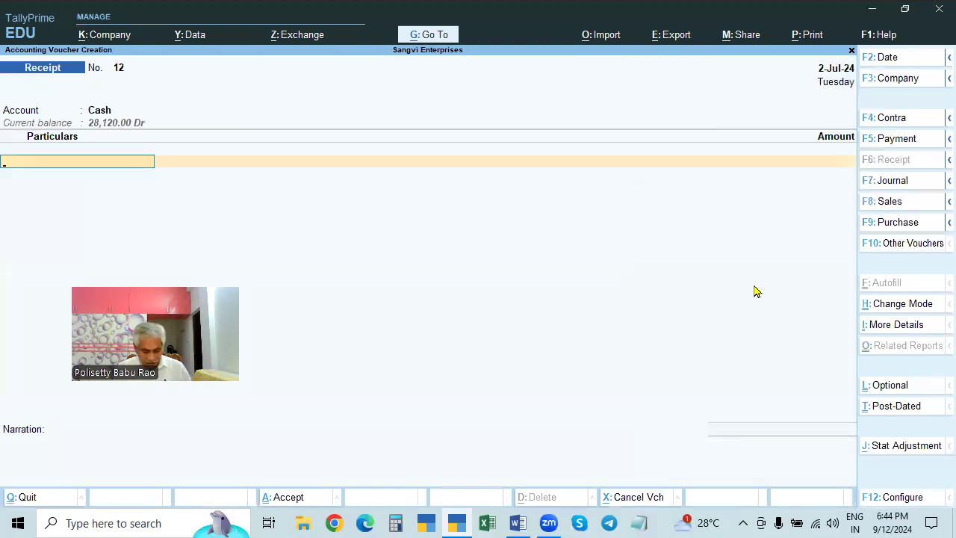
type("x")
key("Return")
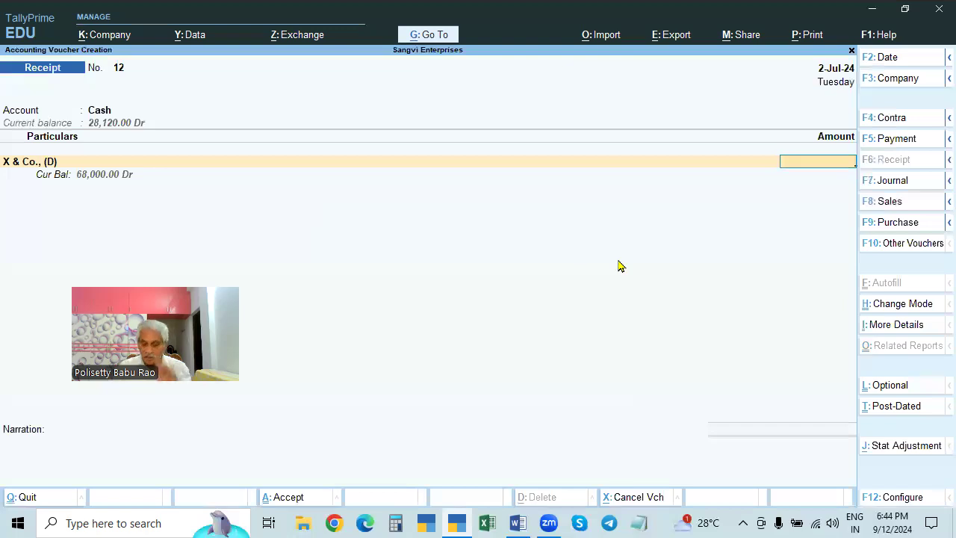
type("40000")
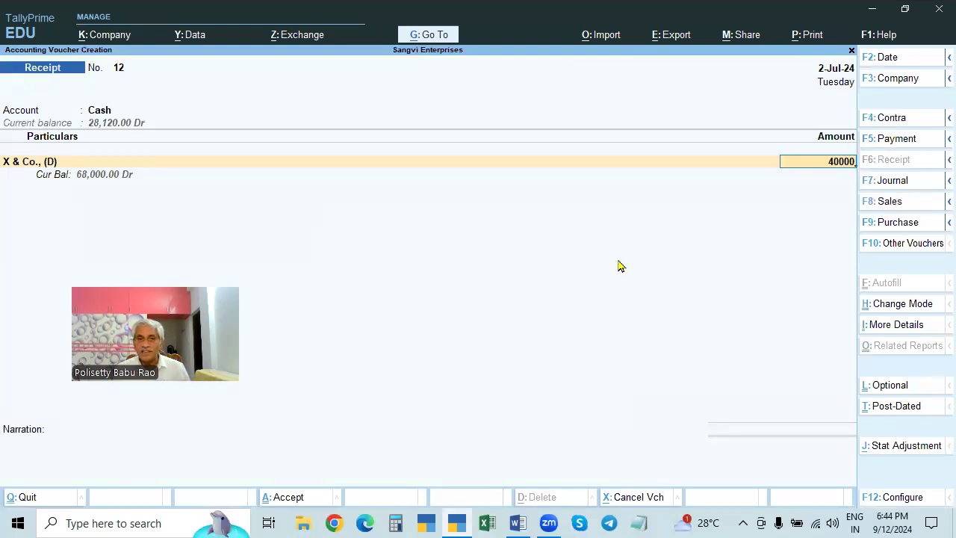
Step: Allocate the 40,000 receipt as Agst Ref to pending bill 24 and save the voucher without a narration
key("Return")
key("Return")
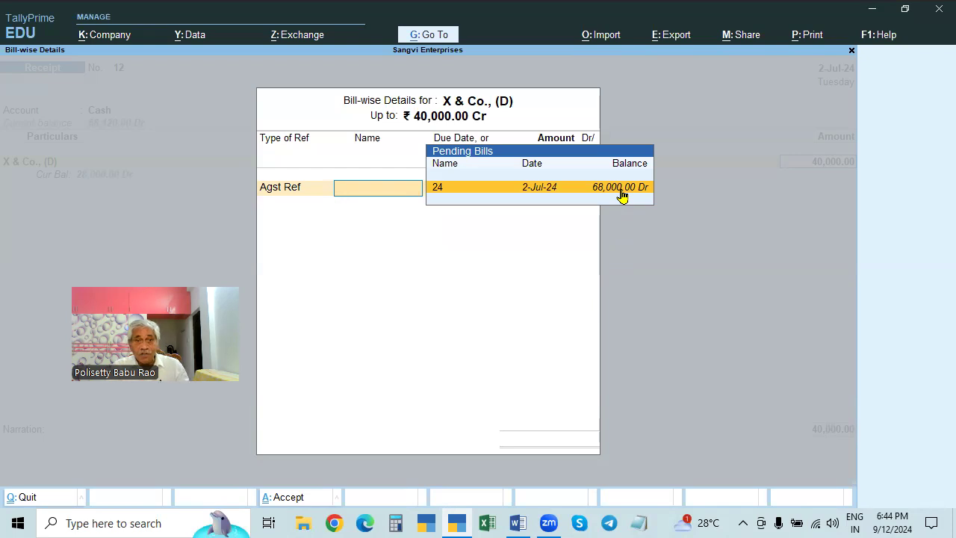
key("Return")
key("Return")
key("Return")
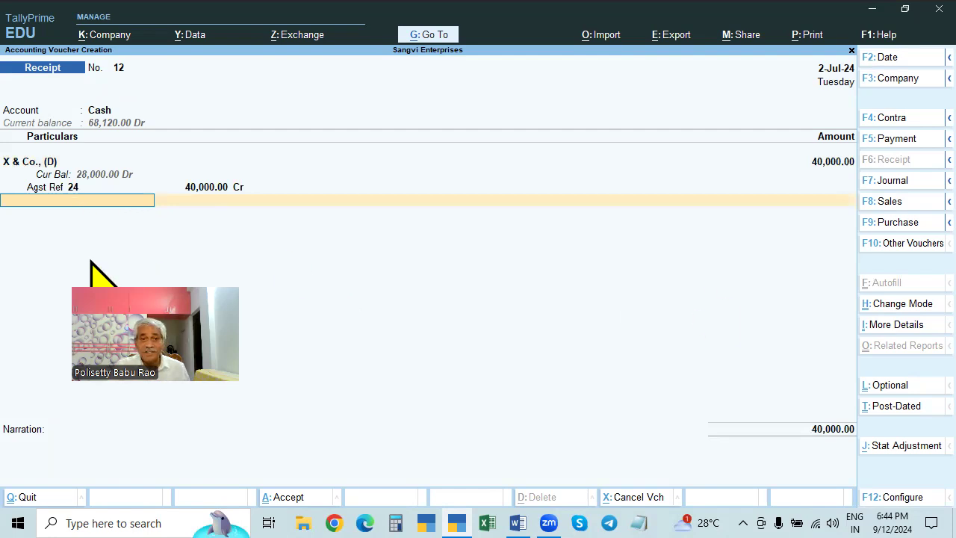
key("Return")
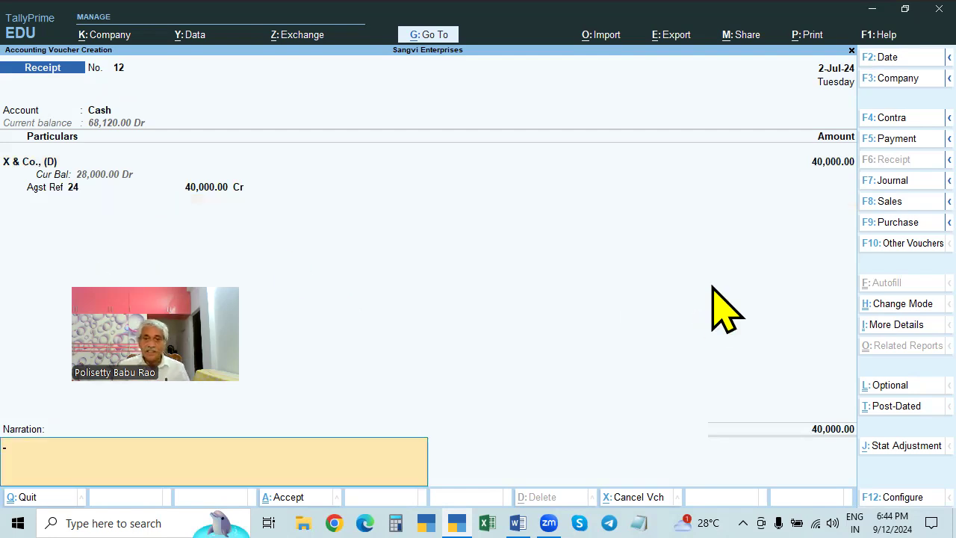
key("Return")
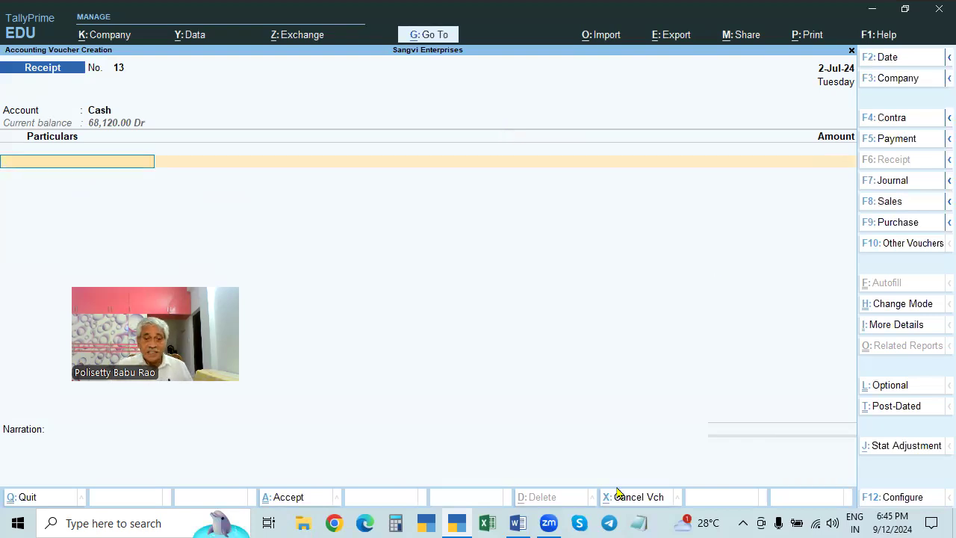
Step: Switch to the Bill-wise Entries document in Word, review the Advance and On Account lines, and return to TallyPrime
left_click(518, 523)
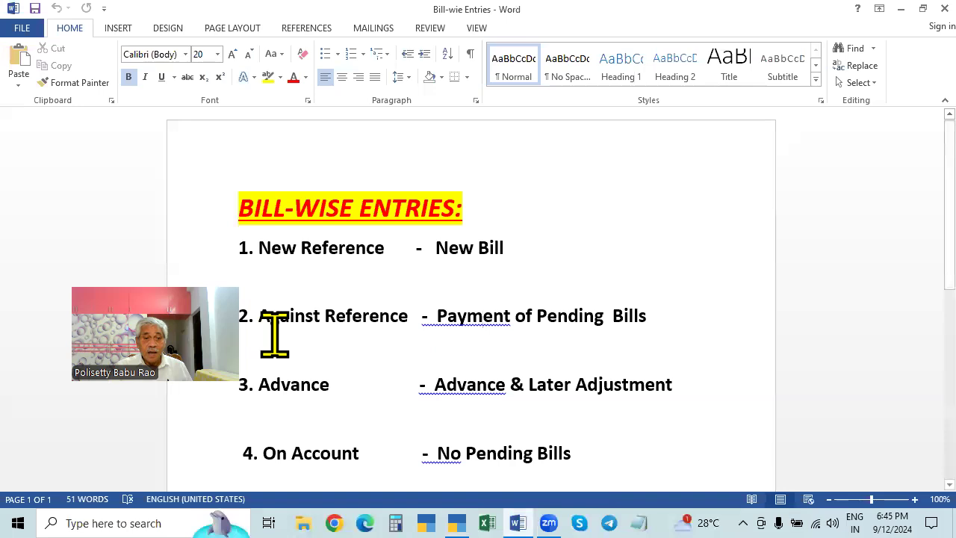
left_click_drag(256, 388, 715, 389)
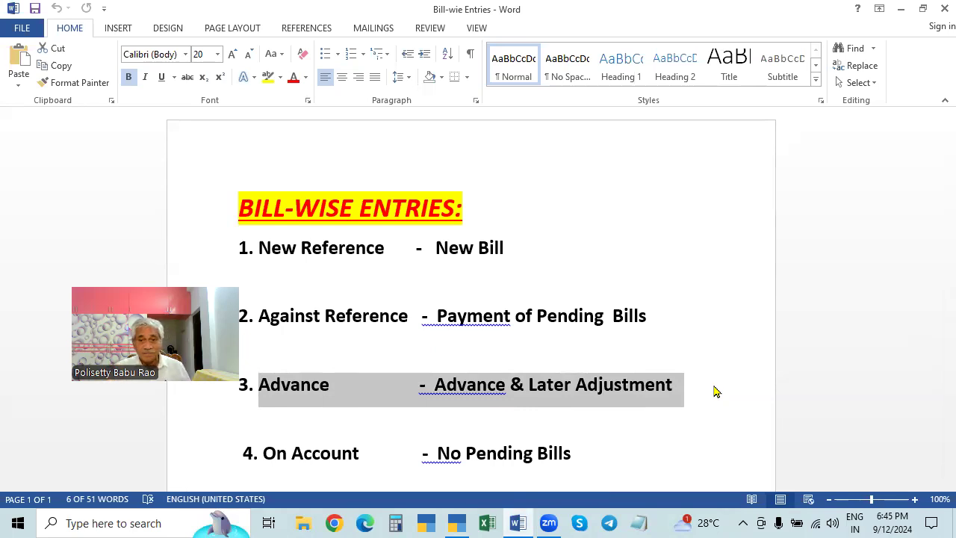
left_click(713, 391)
left_click_drag(258, 455, 373, 452)
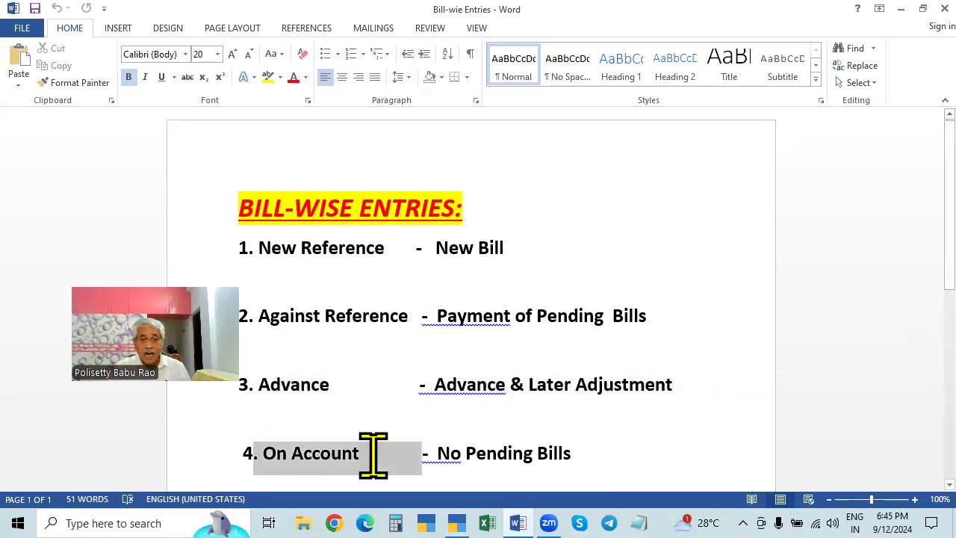
left_click(836, 392)
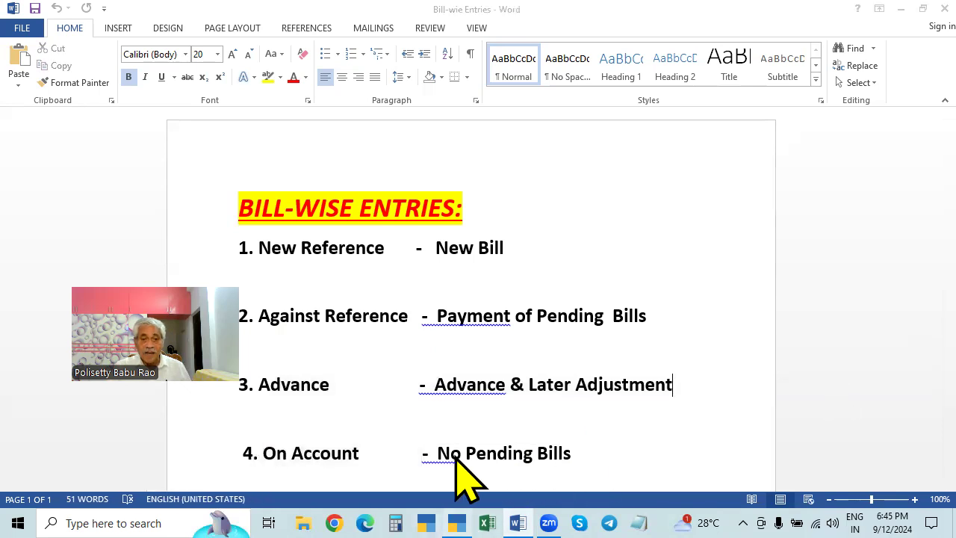
key("alt+Tab")
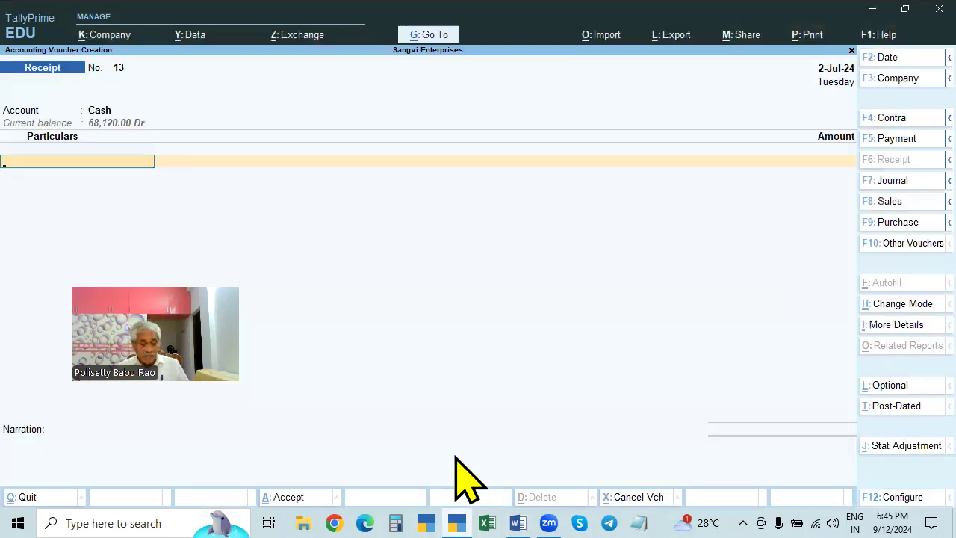
Step: Leave the blank voucher for the Gateway of Tally, reopen receipt entry, and set the account to Cash
key("Escape")
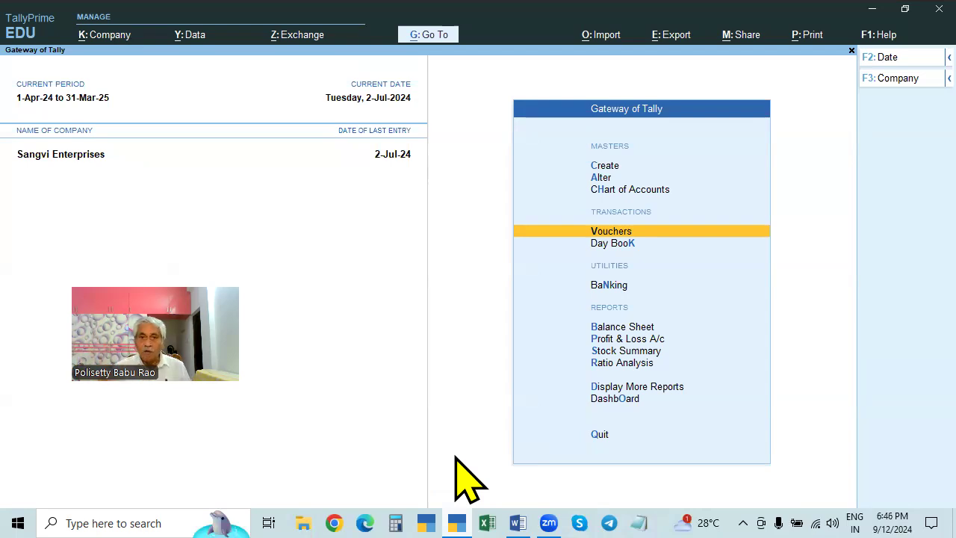
key("Down")
key("Up")
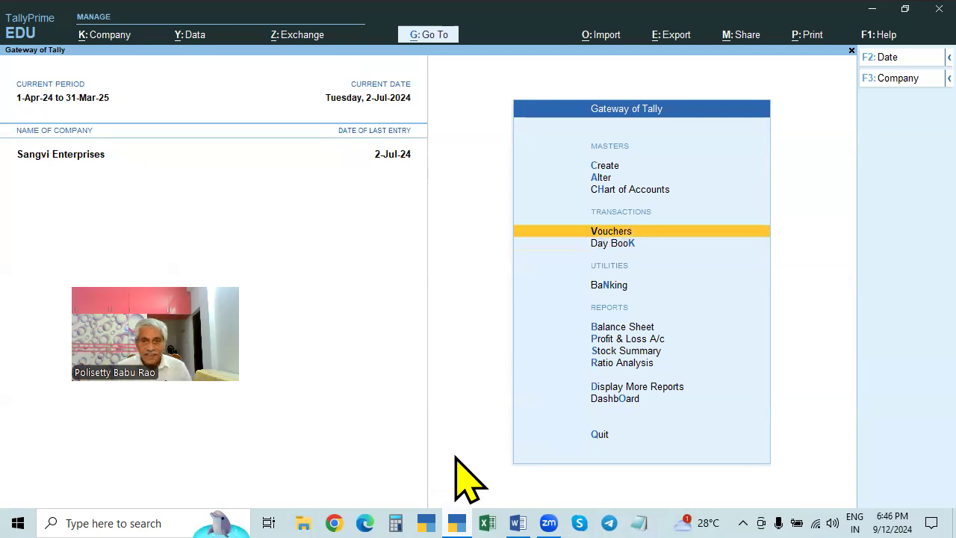
key("Return")
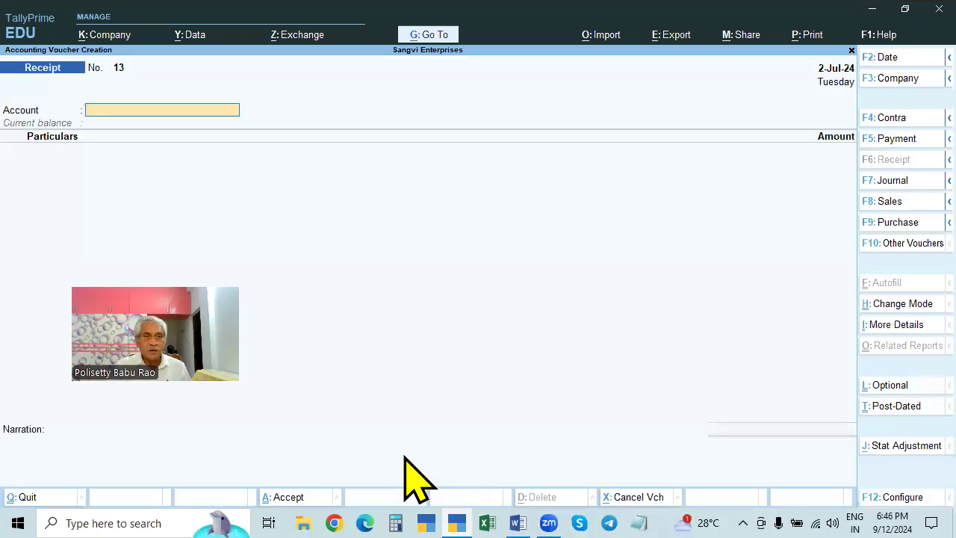
type("CASH")
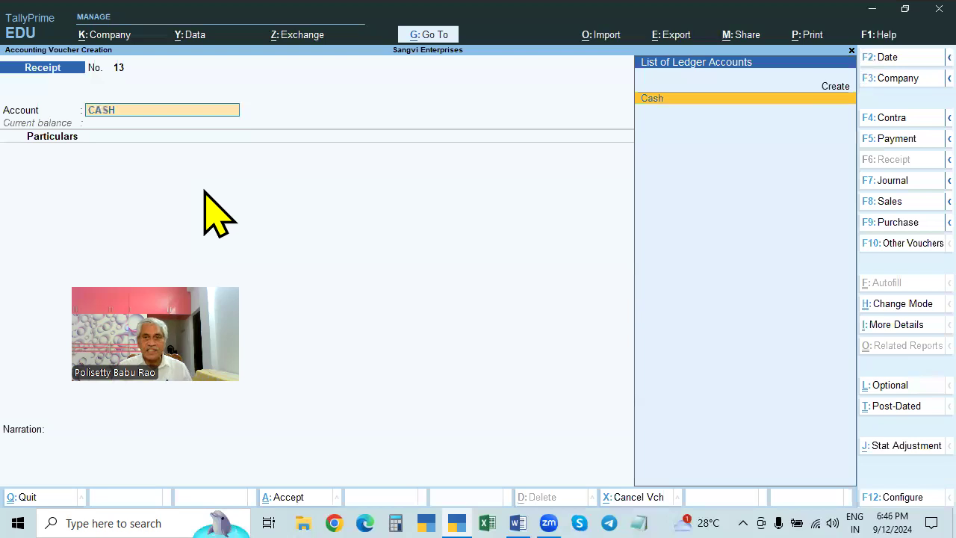
key("Return")
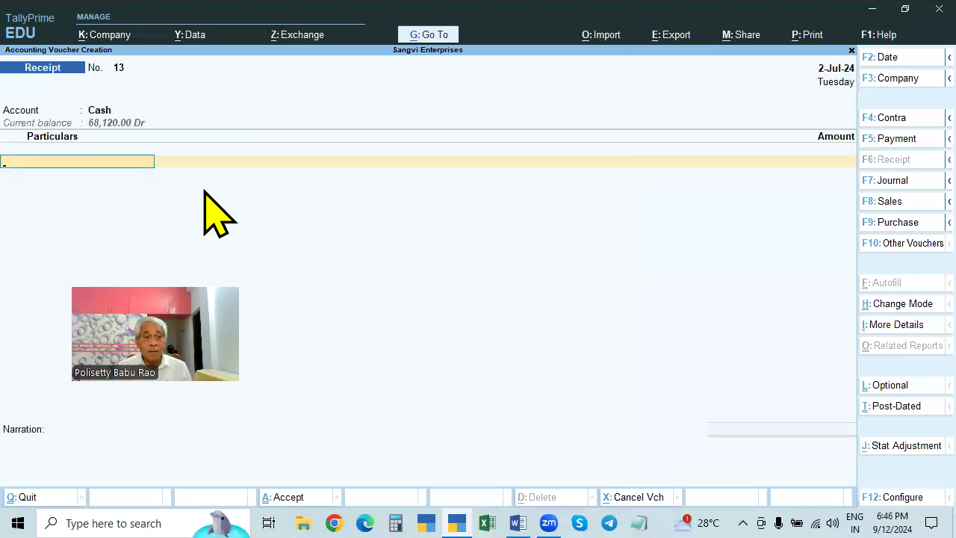
key("alt+c")
type("A")
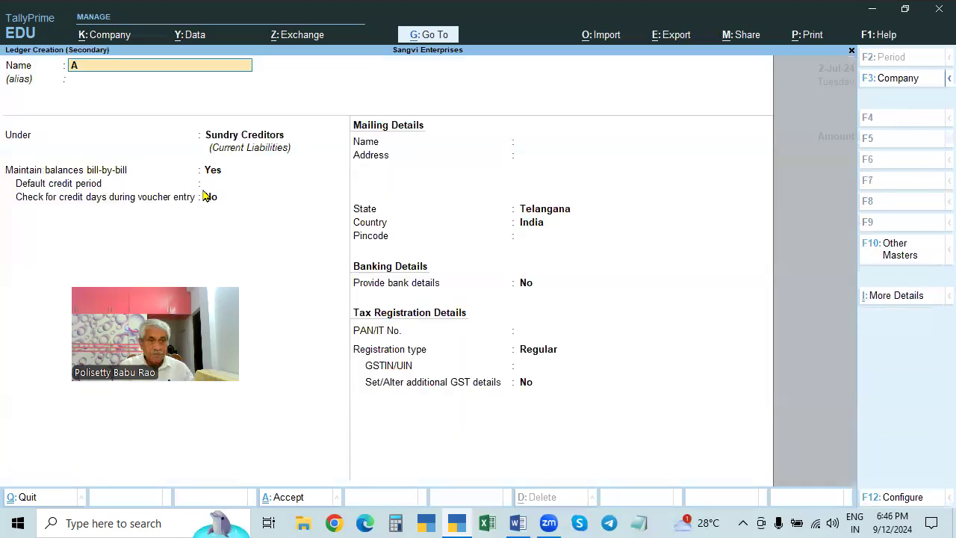
type("BC CO")
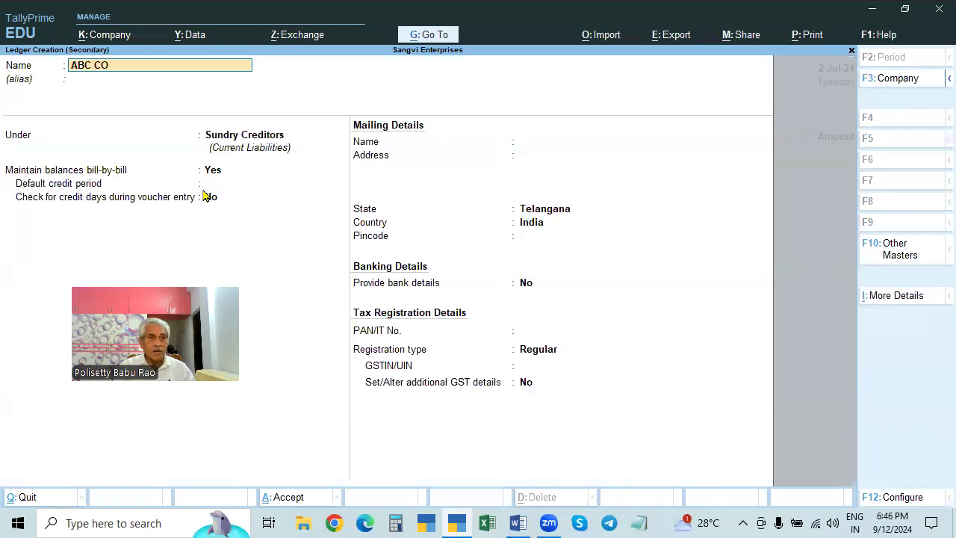
key("BackSpace")
key("Return")
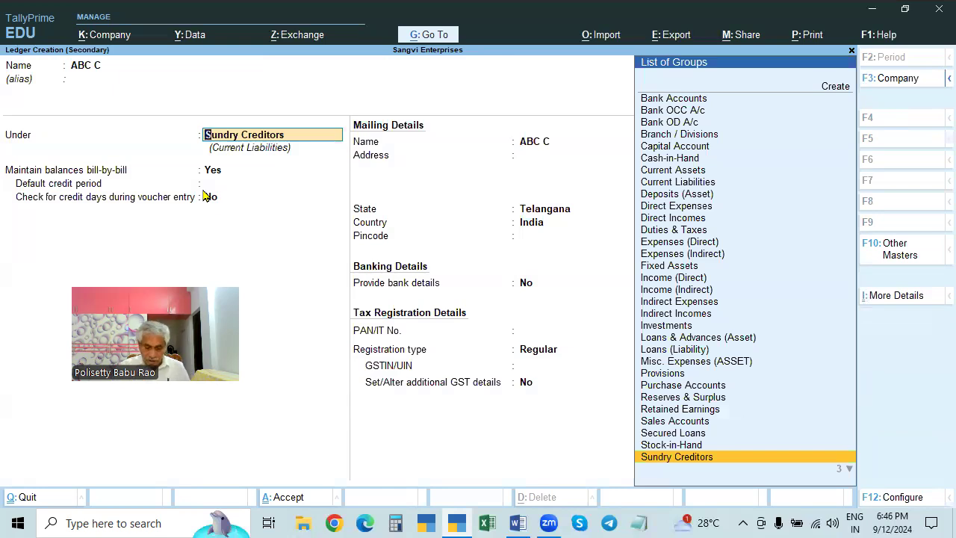
key("BackSpace")
key("BackSpace")
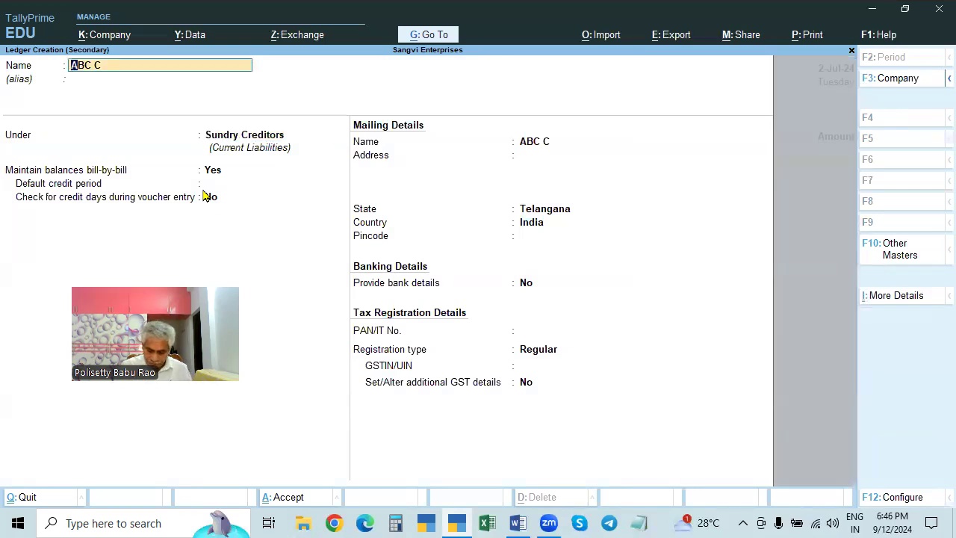
type("o")
key("Return")
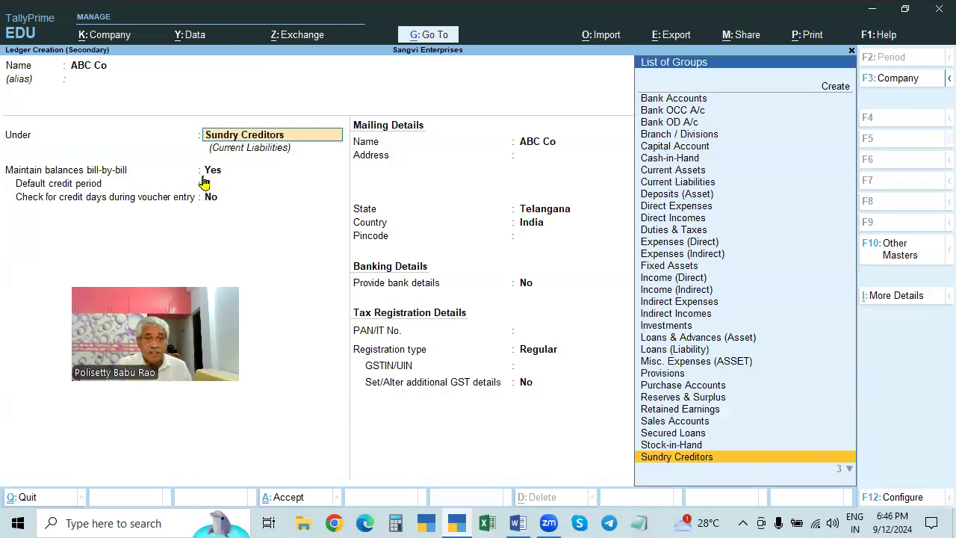
key("Escape")
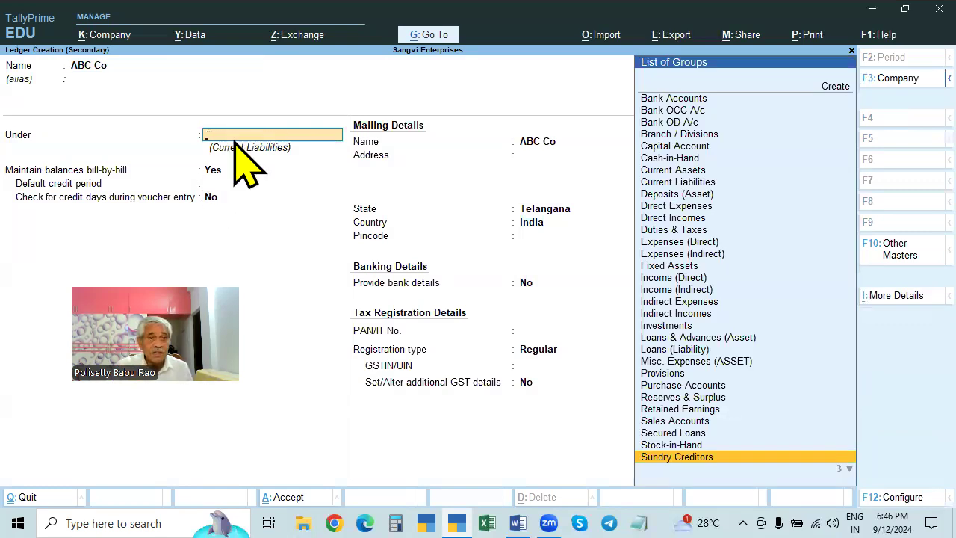
key("Escape")
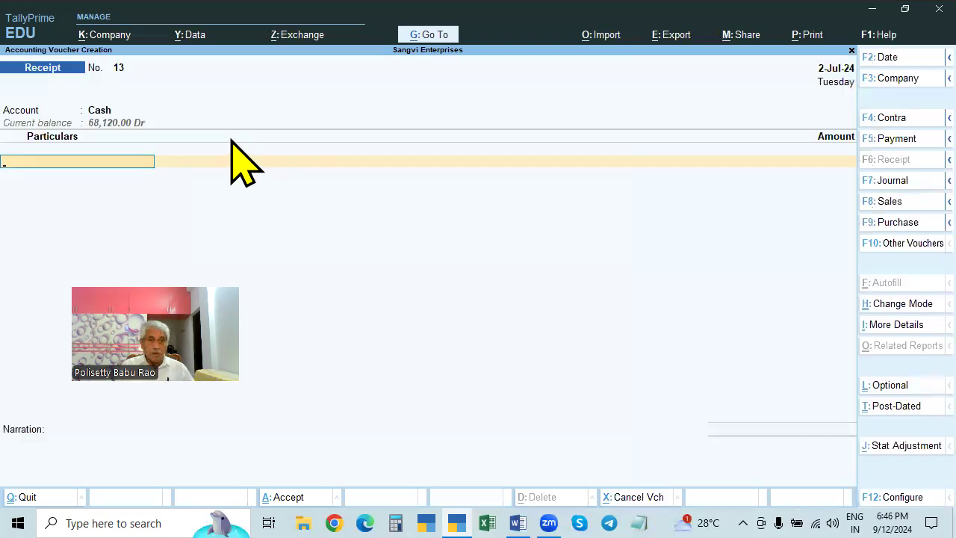
Step: Begin a new party ledger named ABC Co., from the receipt voucher, leaving the alias blank
key("alt+c")
type("ABC Co")
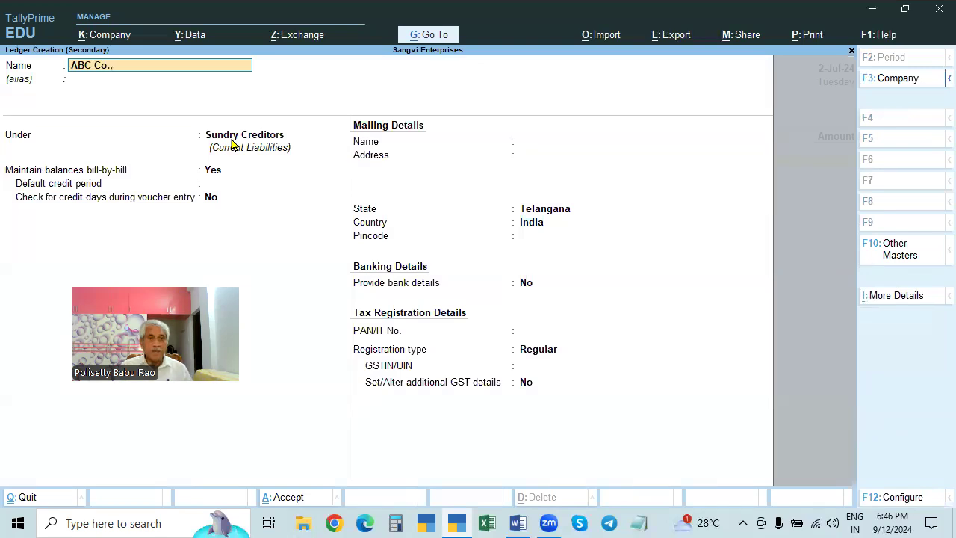
type(".,")
key("Return")
key("Return")
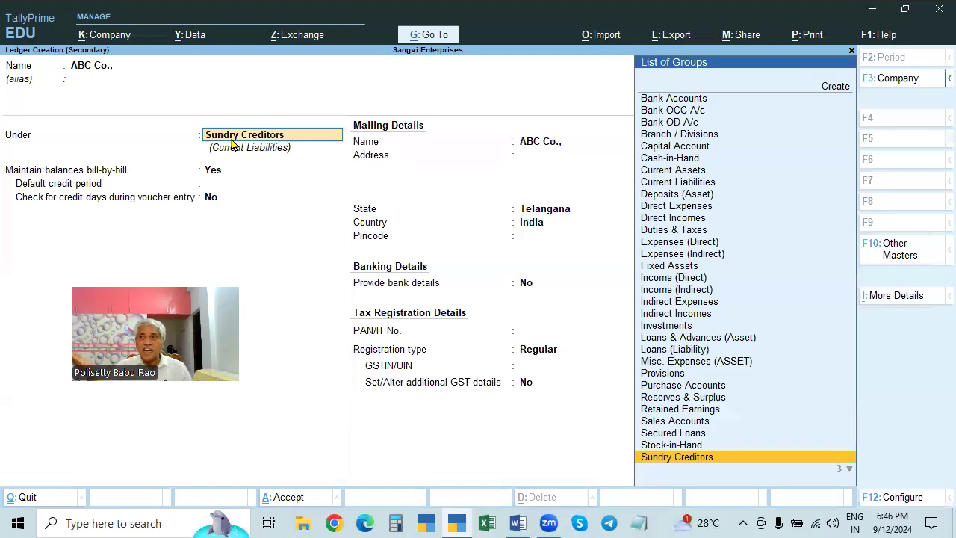
Step: Place the new ledger under Sundry Debtors, keep the remaining defaults with bill-by-bill balances on, and save it
type("Su")
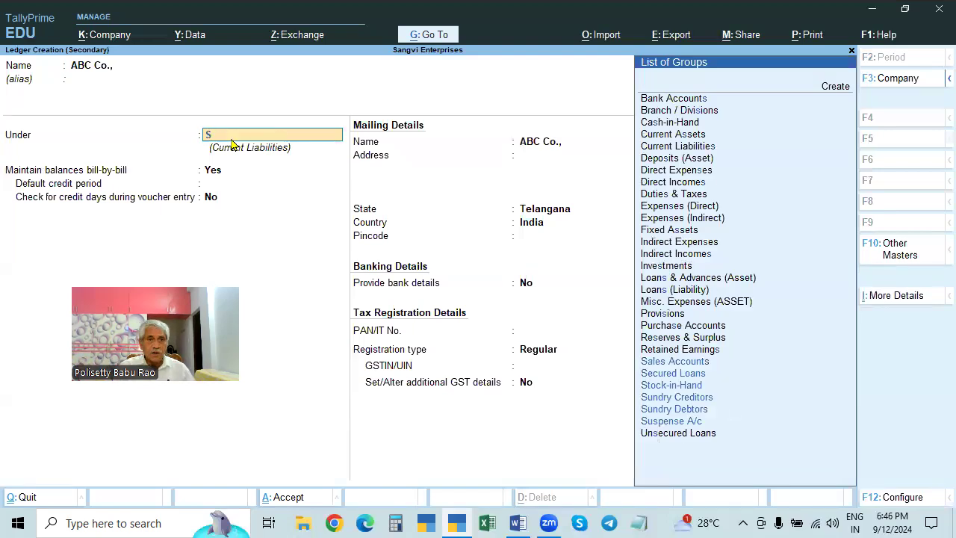
key("Down")
key("Return")
key("Return")
key("Return")
key("Return")
key("Return")
key("Return")
key("Return")
key("Return")
key("Return")
key("Return")
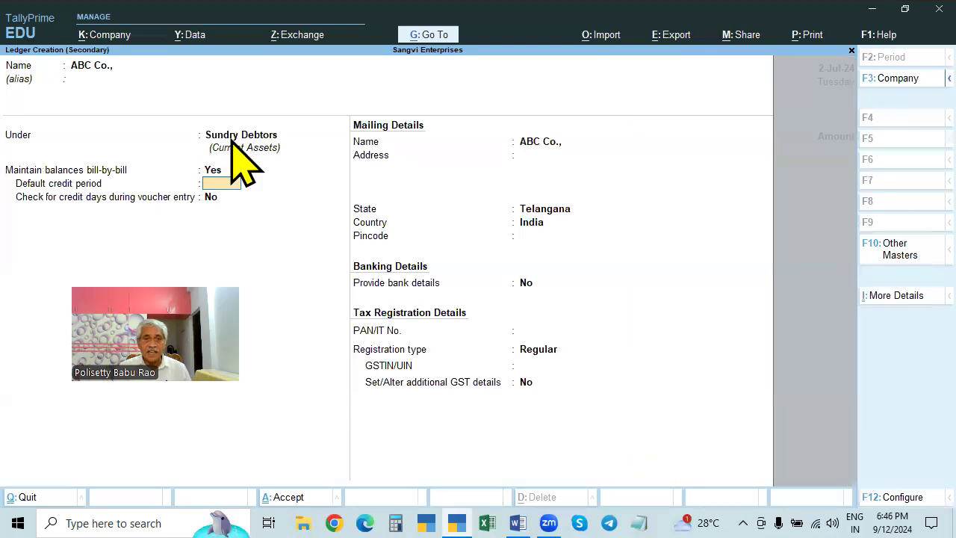
key("Return")
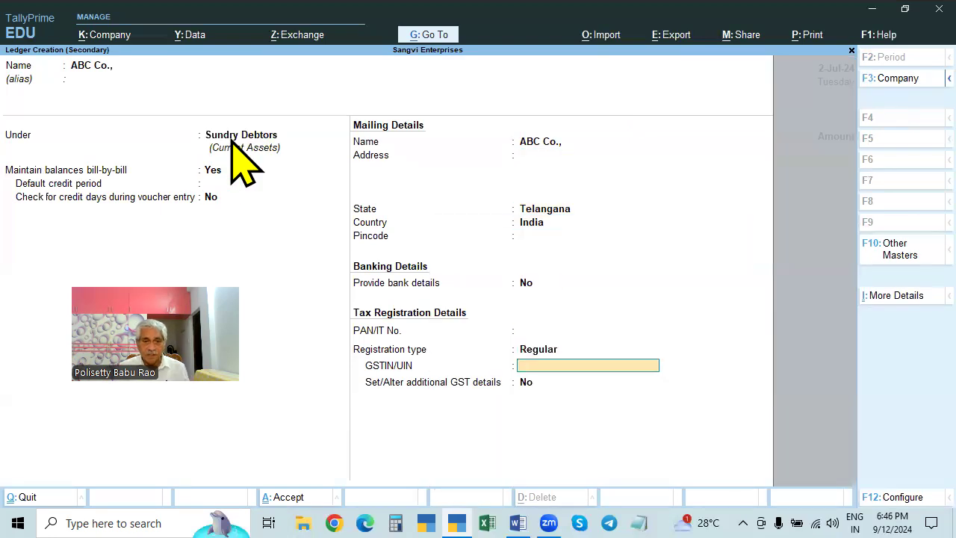
key("ctrl+a")
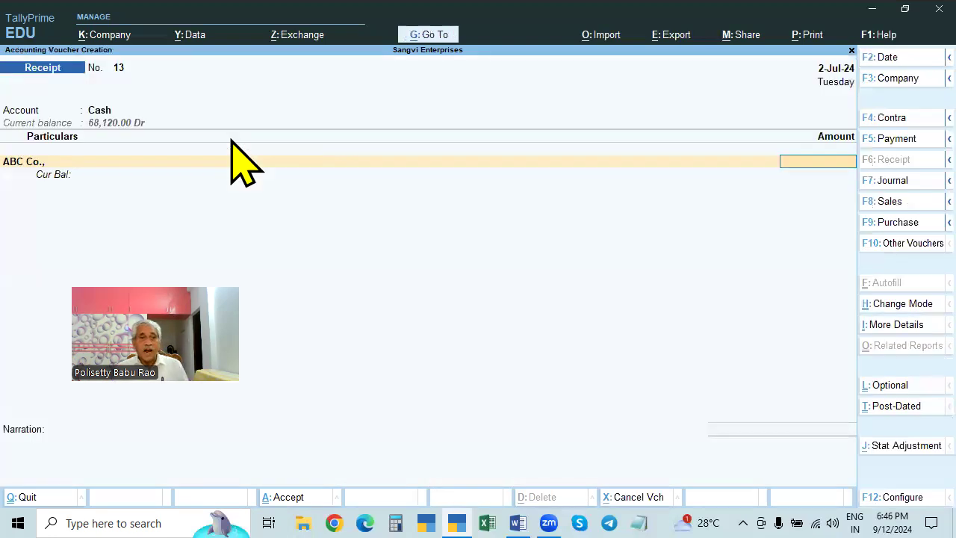
Step: Enter a receipt of 50,000 from ABC Co., and allocate it On Account in the bill-wise details
type("50000")
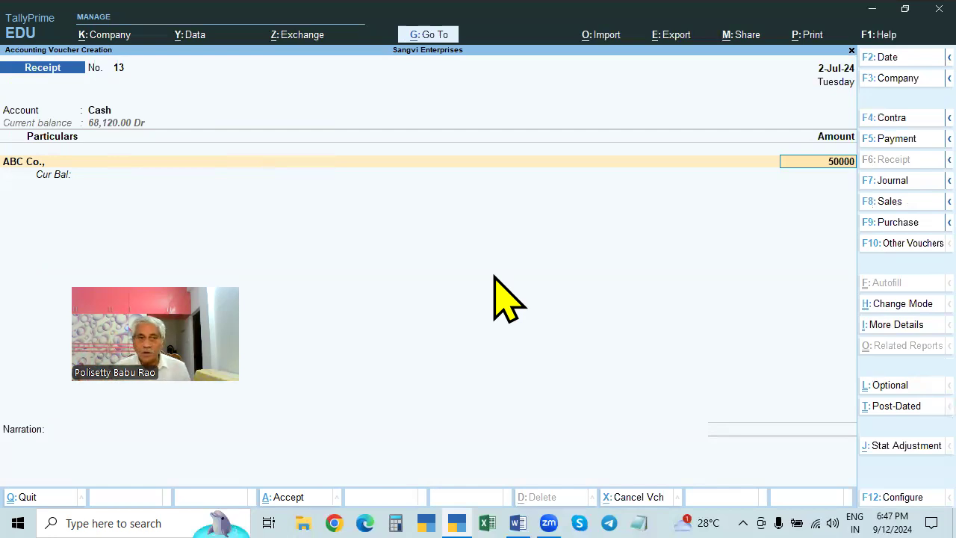
key("Return")
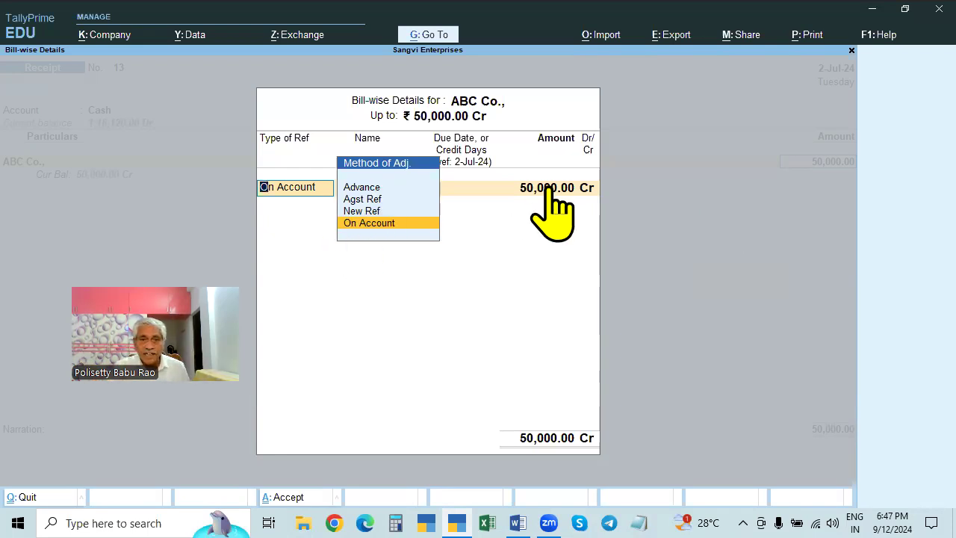
key("Return")
key("Return")
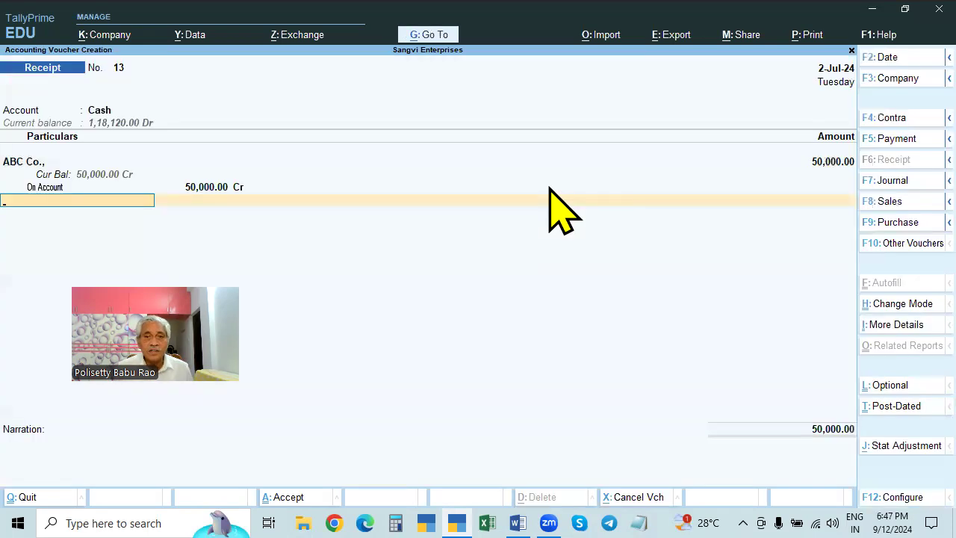
Step: Save ABC Co.,'s receipt voucher without a narration and leave receipt entry for the Gateway of Tally
key("Return")
key("Return")
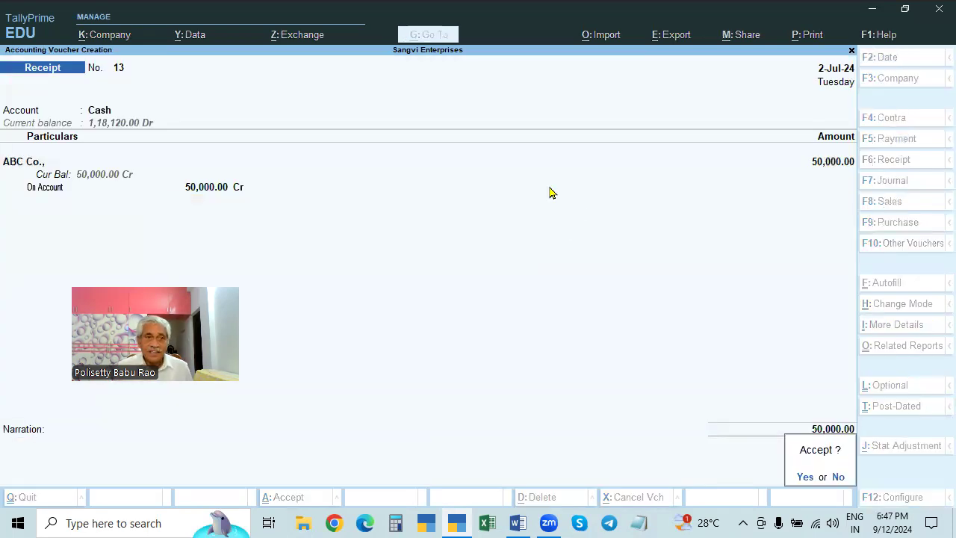
key("Return")
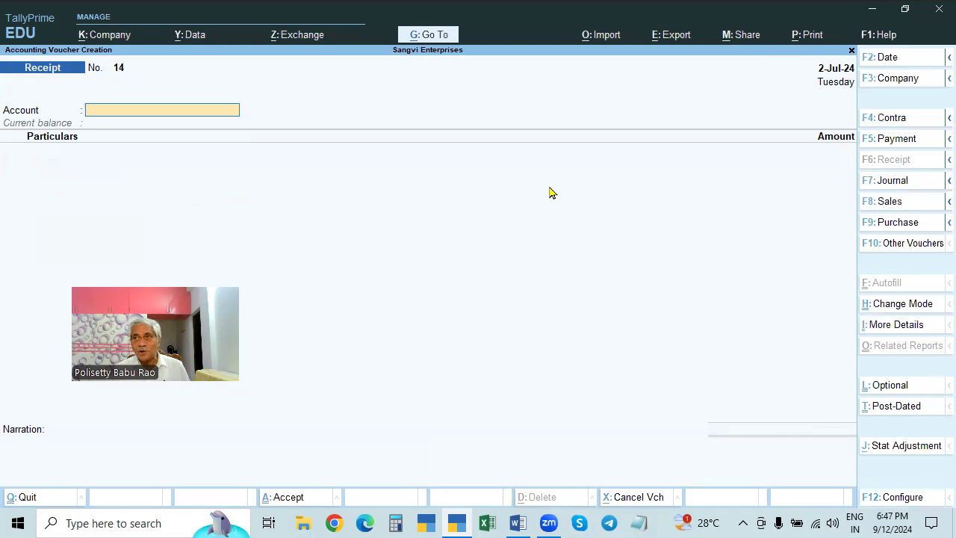
key("Escape")
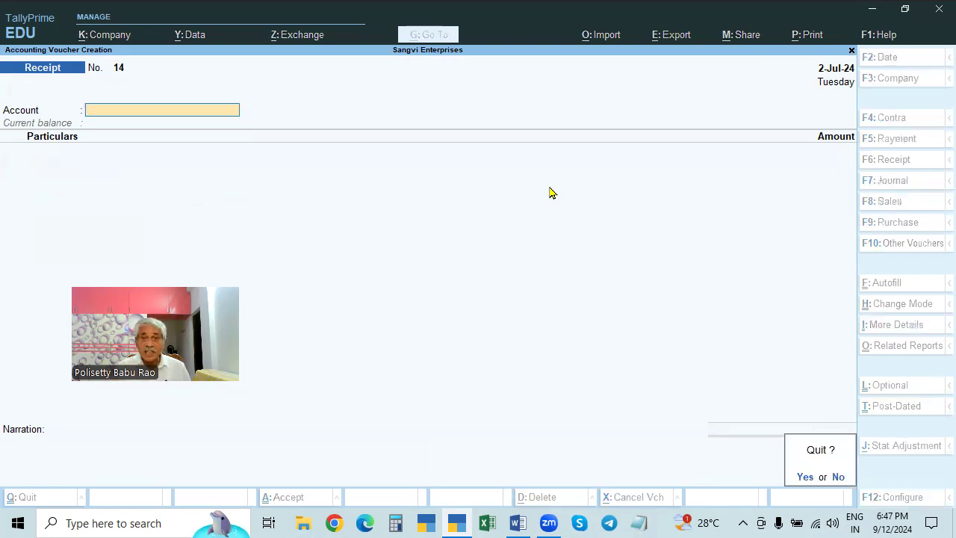
key("Return")
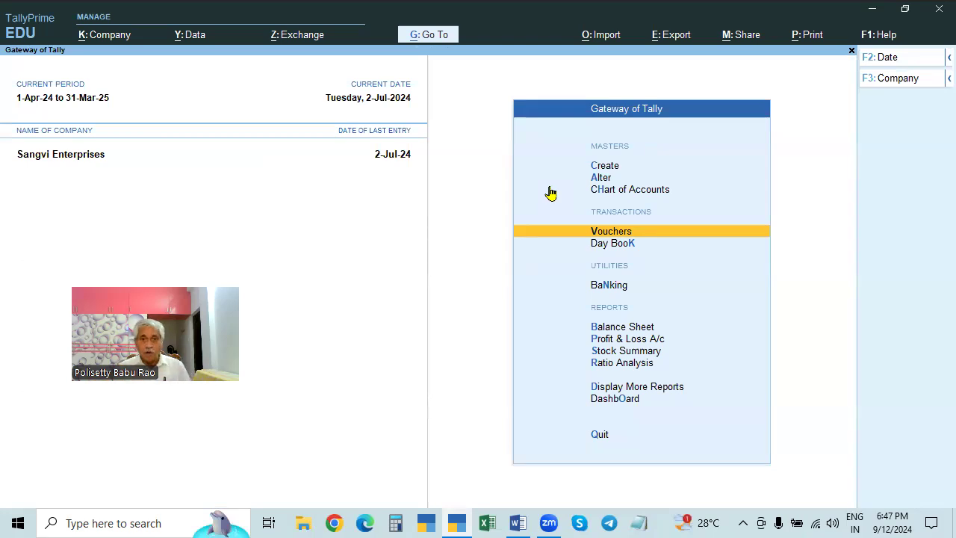
Step: Open the Day Book for 2-Jul-24 and inspect Y & C0., (C)'s purchase voucher
key("Down")
key("Up")
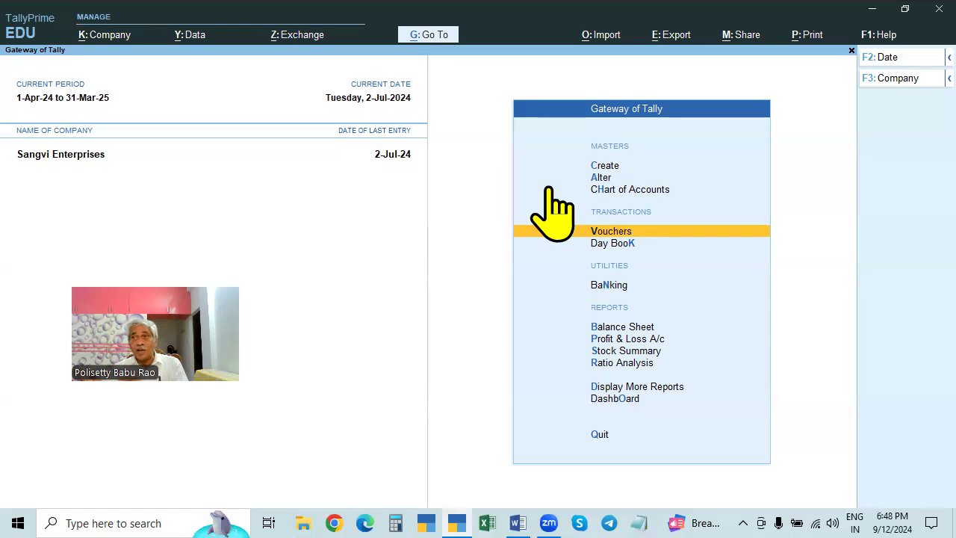
key("Down")
key("Return")
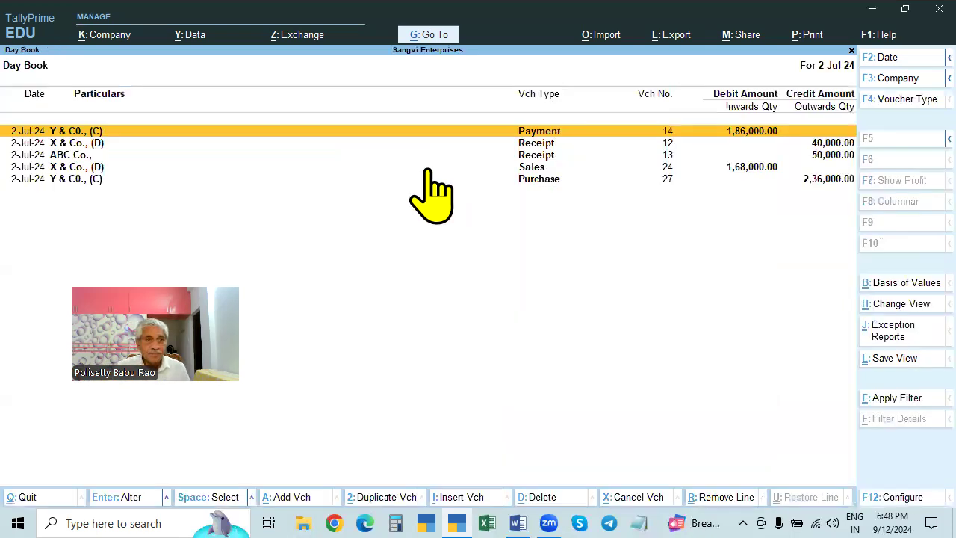
left_click(97, 147)
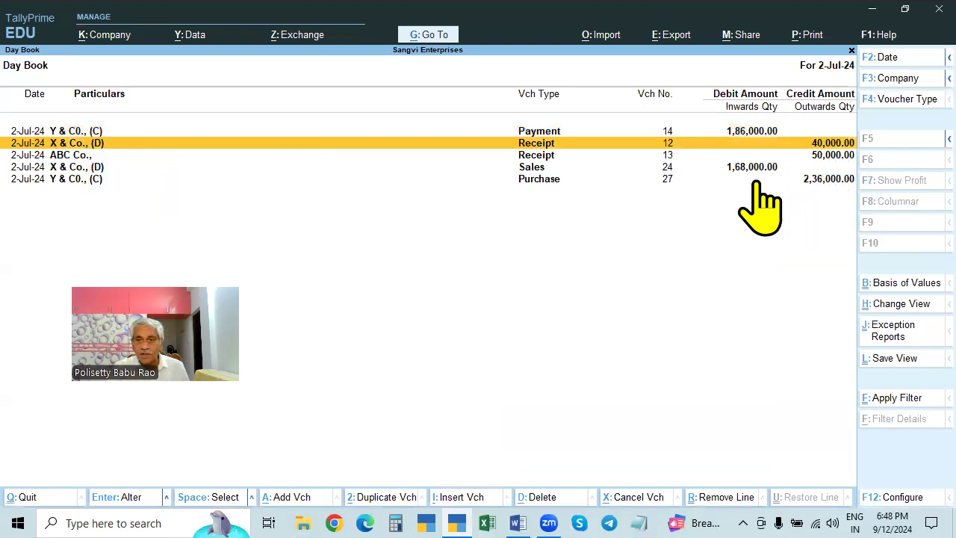
left_click(820, 181)
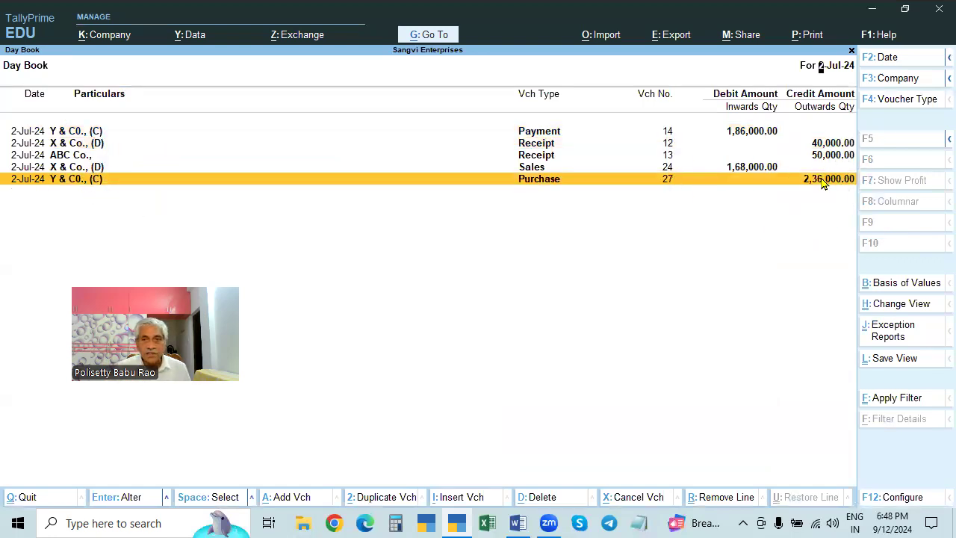
left_click(821, 181)
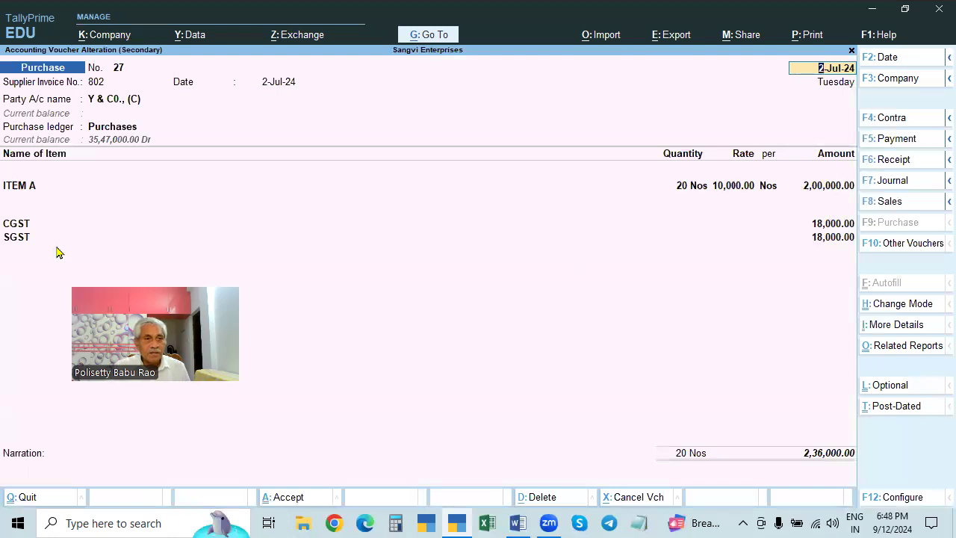
key("Escape")
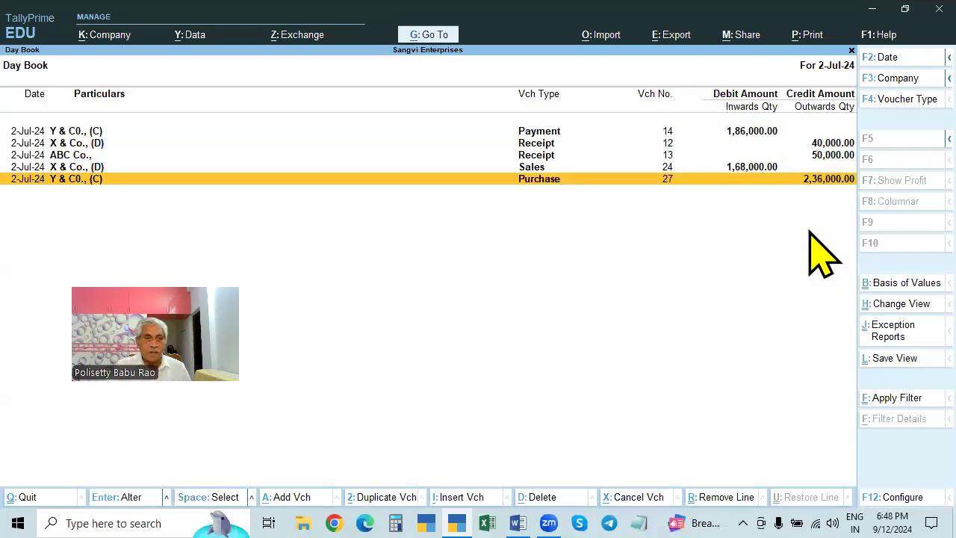
Step: Inspect ABC Co.,'s receipt voucher from the Day Book, close it without changes, and reopen the Day Book
left_click(85, 156)
left_click(87, 158)
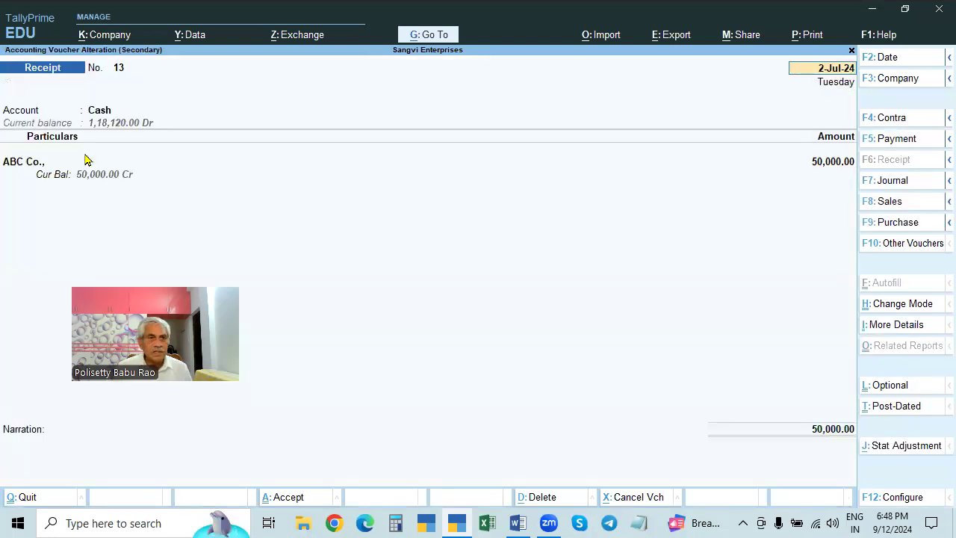
key("BackSpace")
key("Escape")
key("Return")
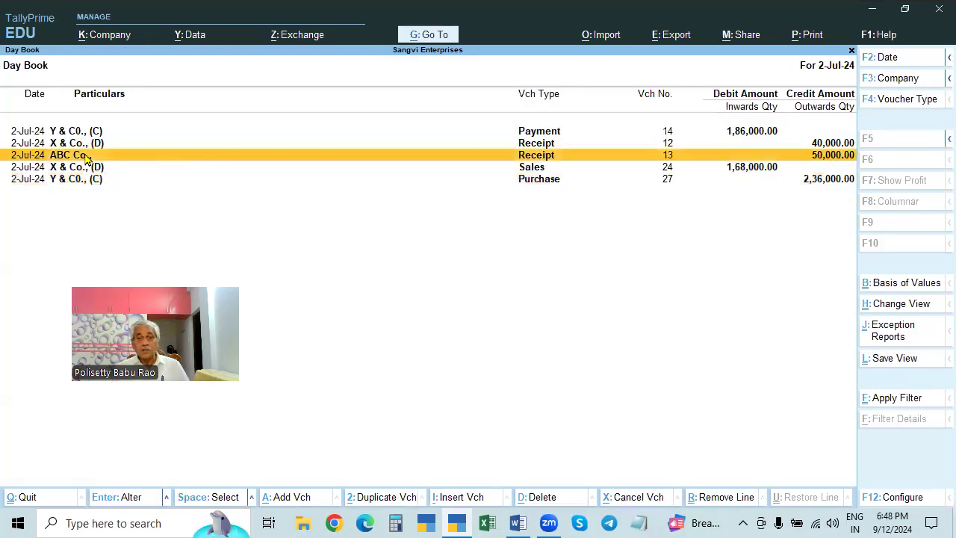
key("Escape")
key("Return")
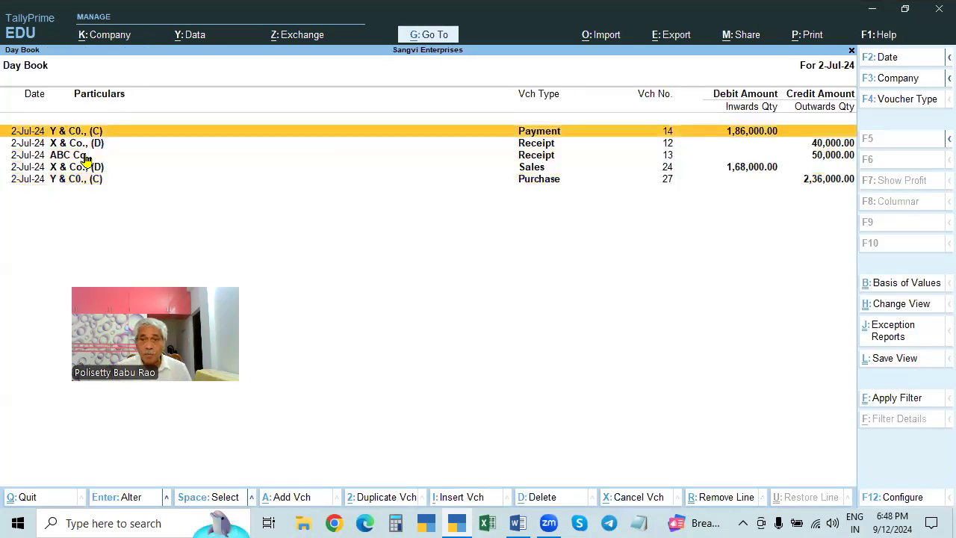
key("Down")
key("Down")
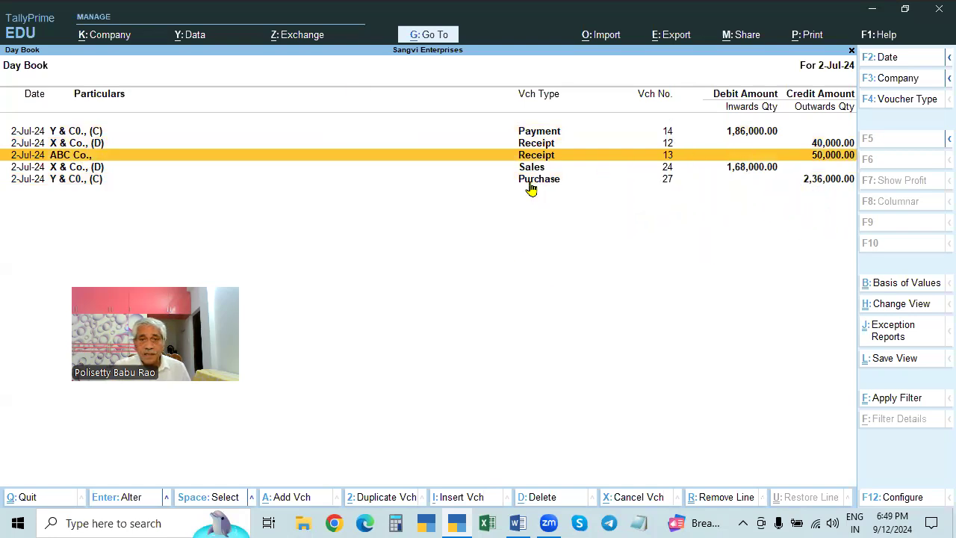
Step: Check the receipt vouchers of ABC Co., and X & Co., (D) in the Day Book without altering them
left_click(535, 158)
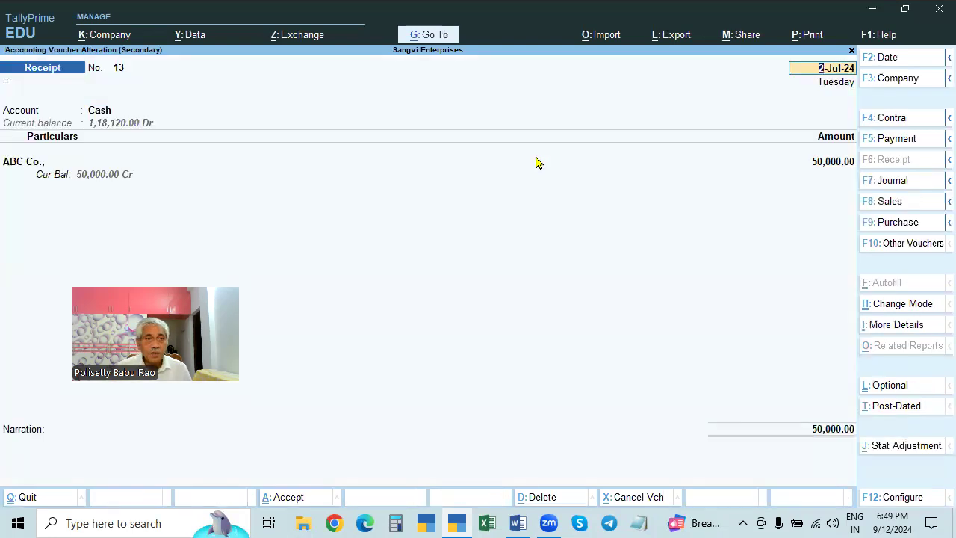
key("Escape")
key("Up")
key("Return")
key("Escape")
key("Escape")
Step: View Y & C0., (C)'s purchase voucher again and close it without changes
key("Down")
key("Down")
key("Down")
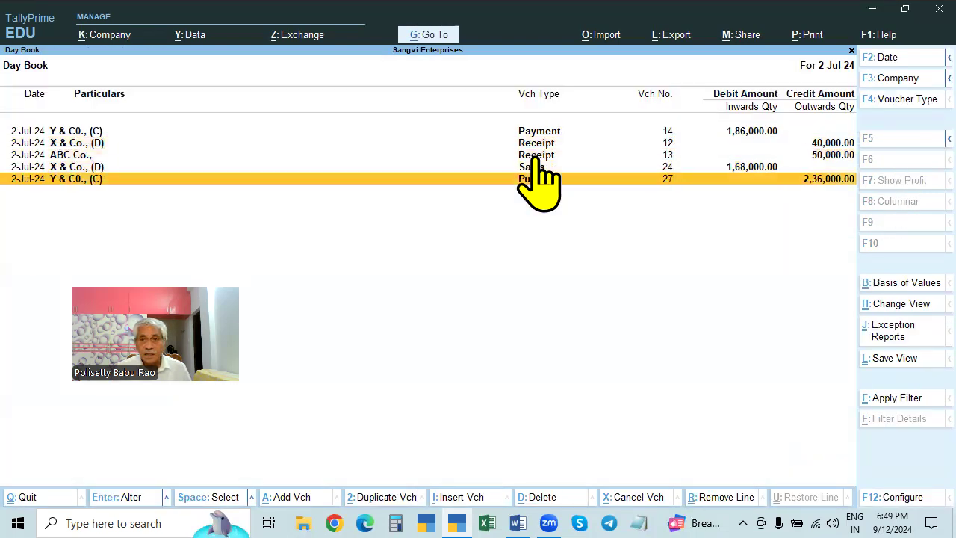
key("Return")
key("Escape")
key("Escape")
Step: Examine the bill-wise allocation in Y & C0., (C)'s payment voucher and return to the Day Book without saving changes
key("Up")
key("Up")
key("Up")
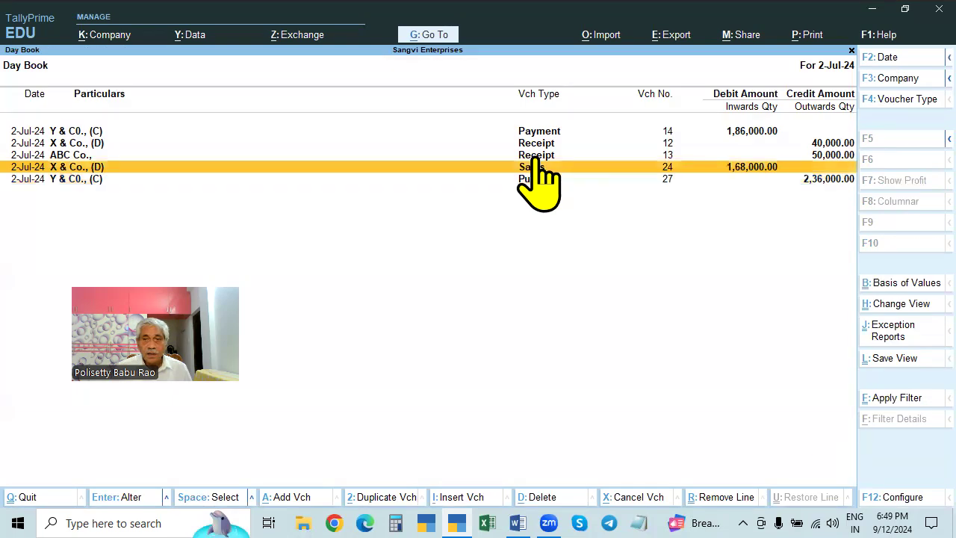
key("Up")
key("Return")
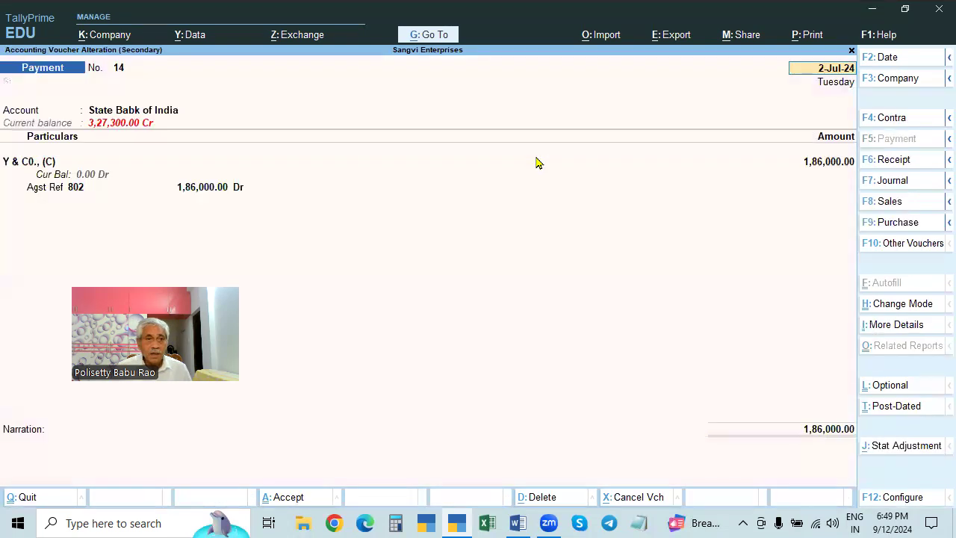
key("Escape")
key("Escape")
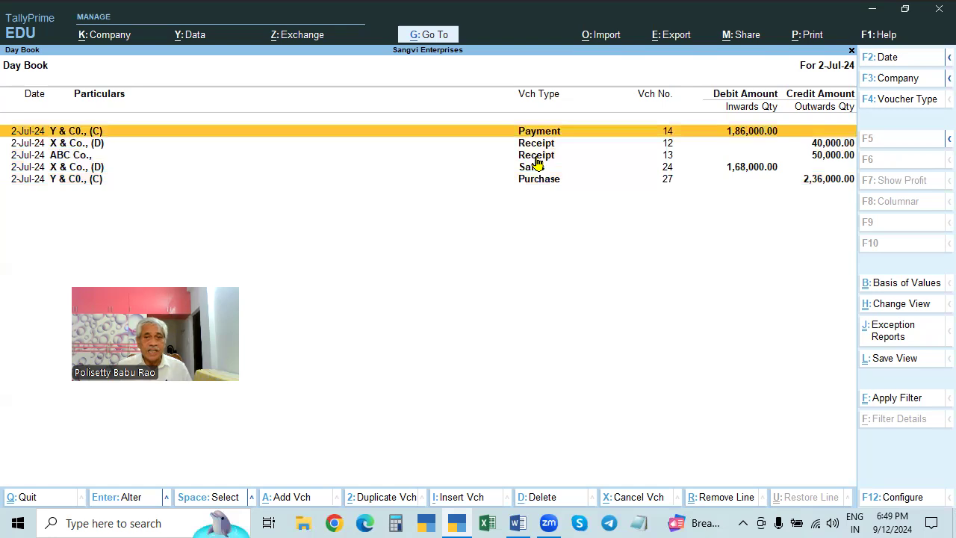
key("Return")
key("BackSpace")
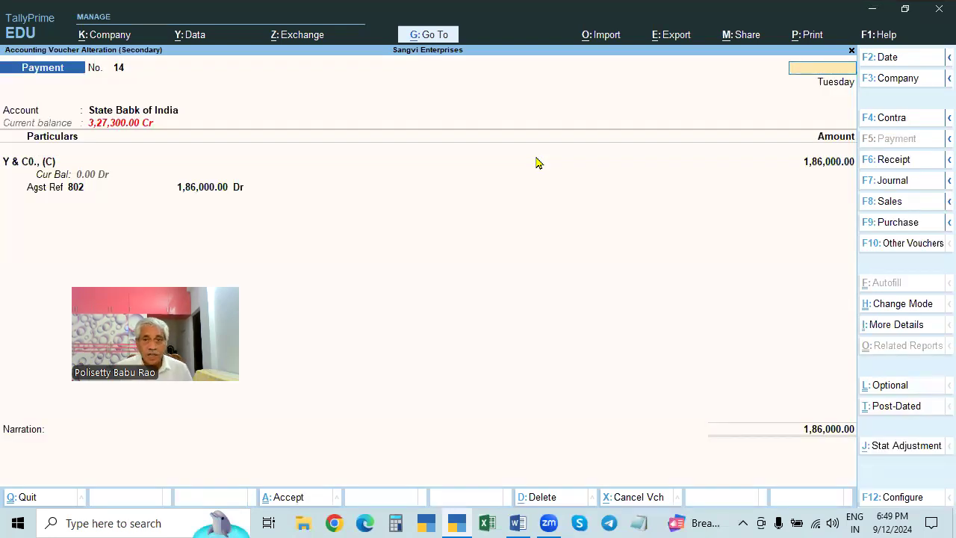
key("Escape")
key("y")
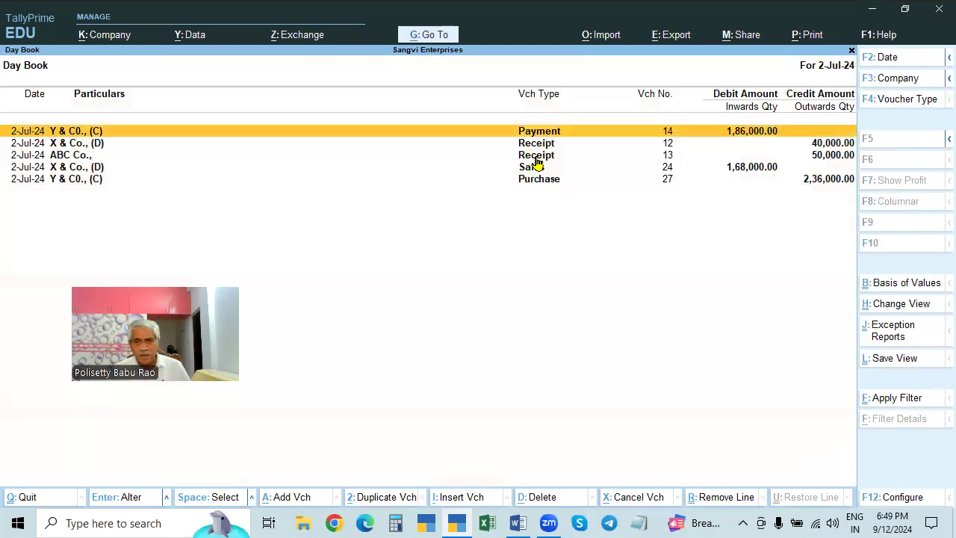
Step: Leave the Day Book and open a new receipt voucher
key("Escape")
key("Up")
key("Return")
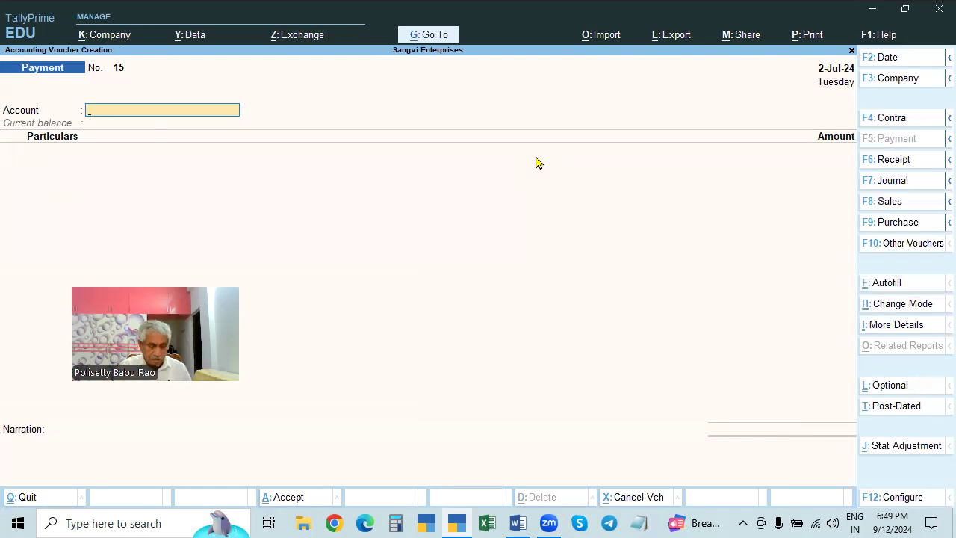
key("F6")
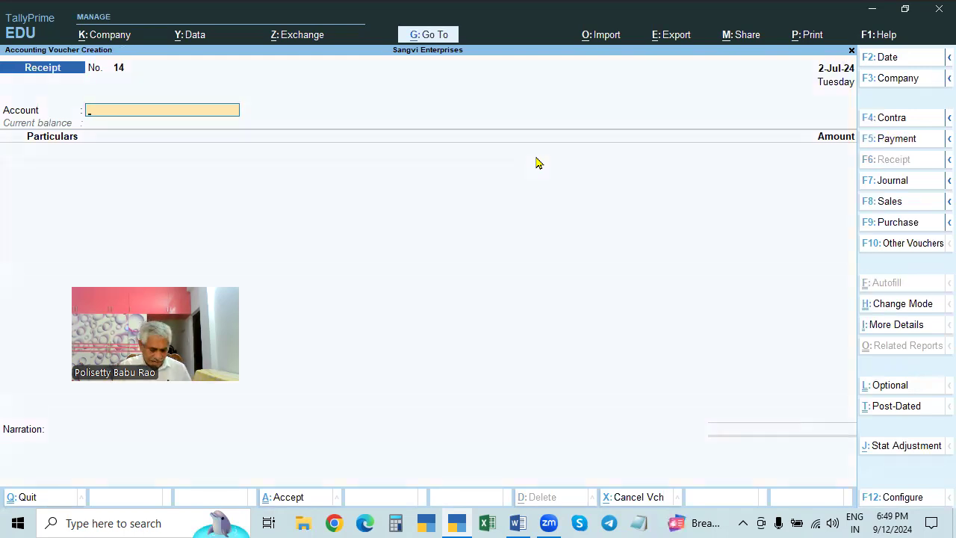
key("alt")
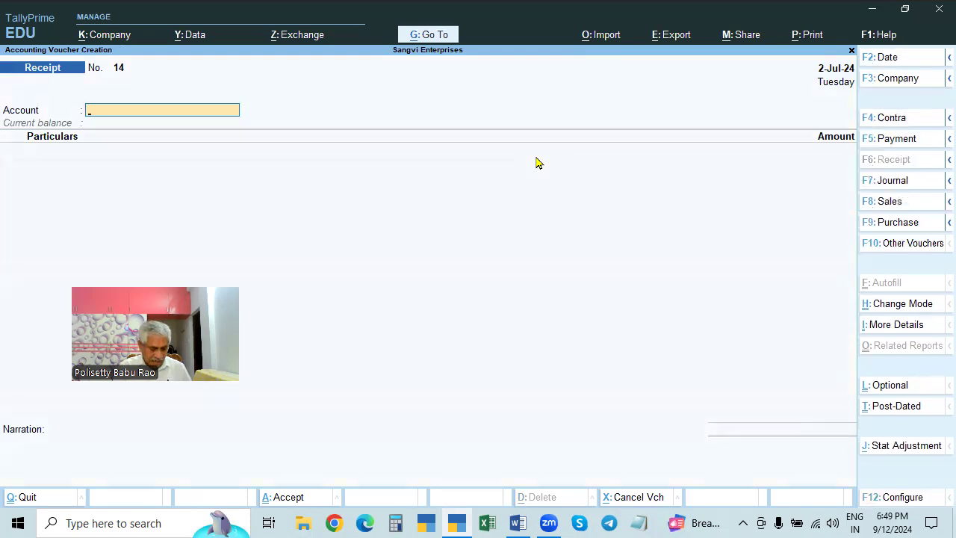
key("alt")
key("alt+x")
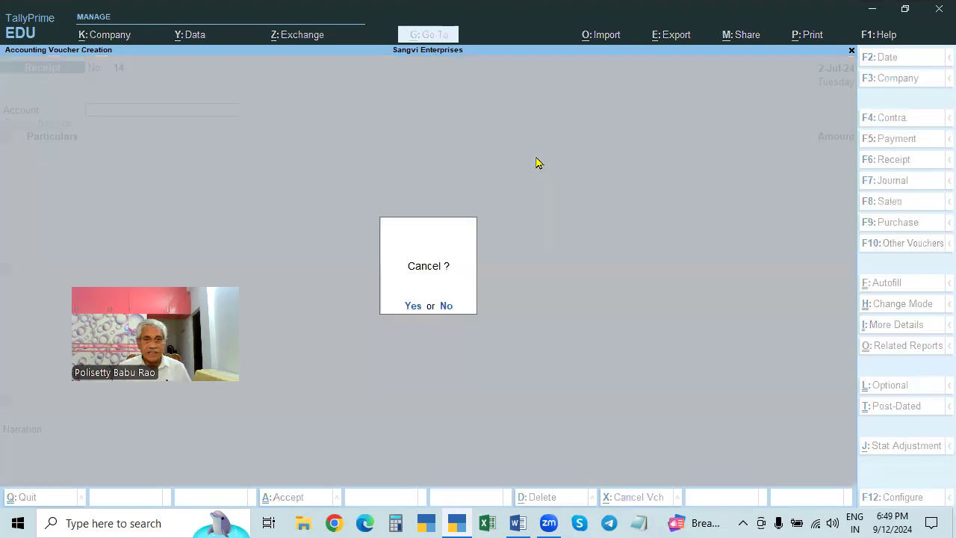
key("Escape")
Step: Set the receipt's account to State Babk of India and enter 28,000 from X & Co., (D)
key("Return")
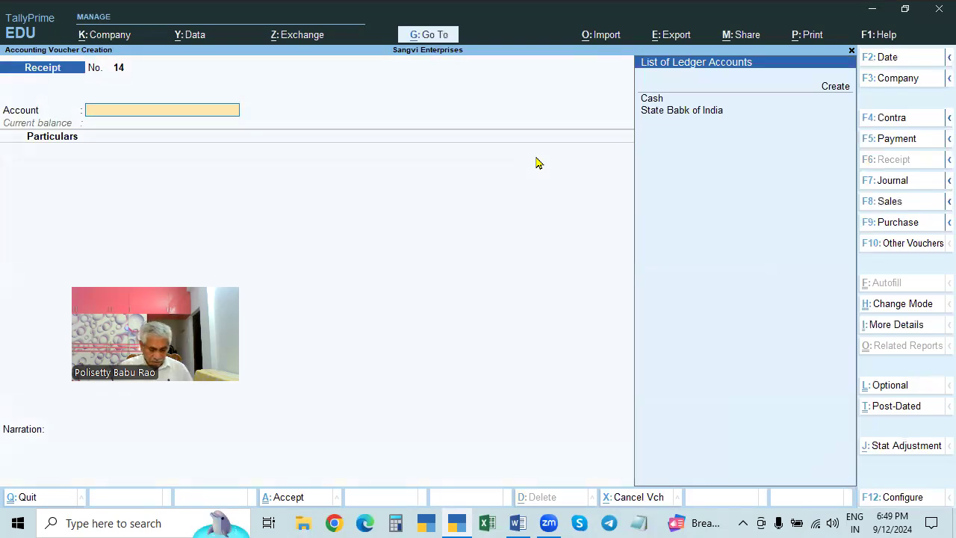
type("St")
key("Return")
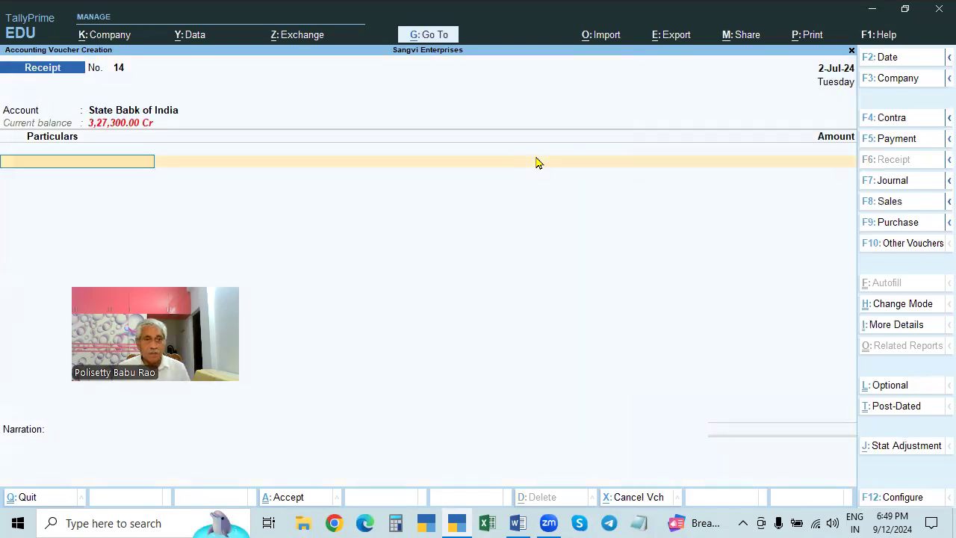
type("X")
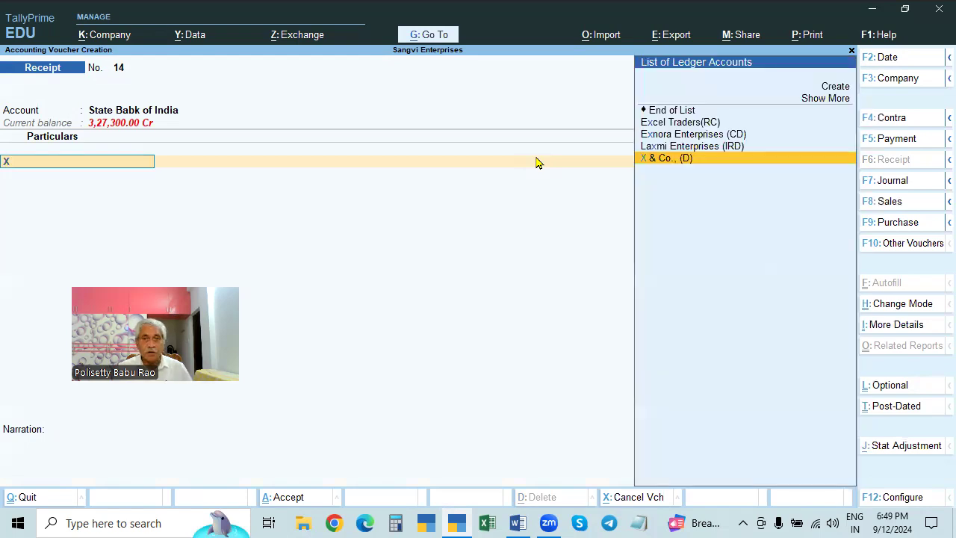
key("Return")
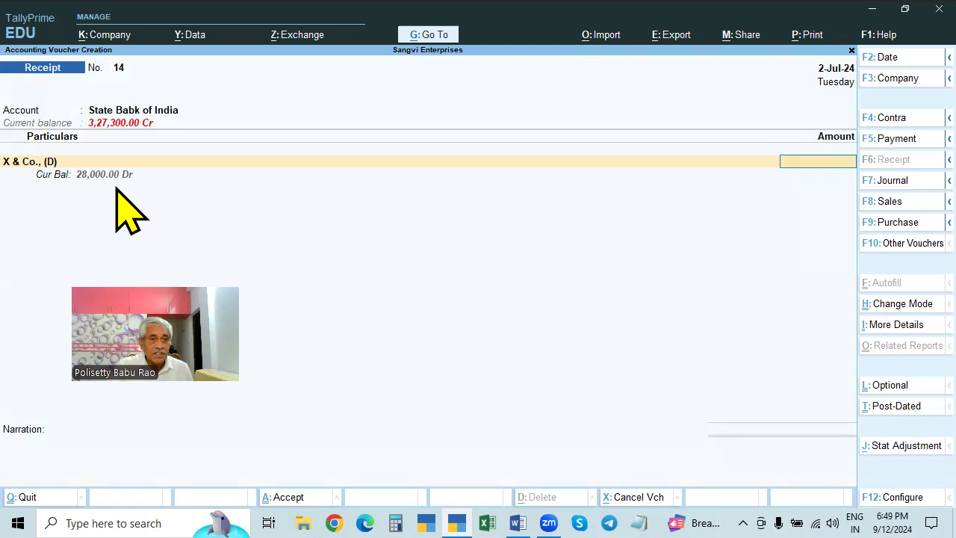
type("28000")
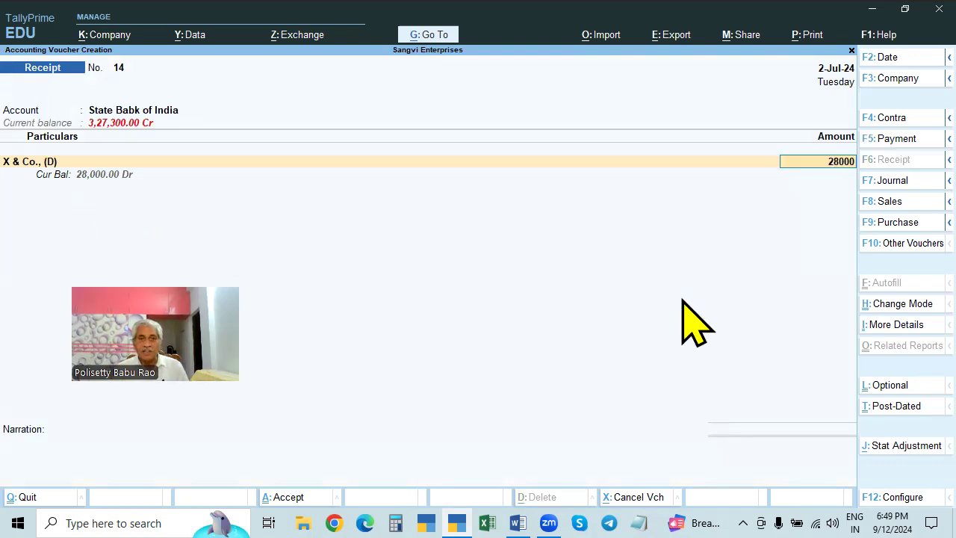
Step: Allocate the full 28,000 as Agst Ref to X & Co., (D)'s pending bill 24 and accept the bill-wise details
key("Return")
key("Return")
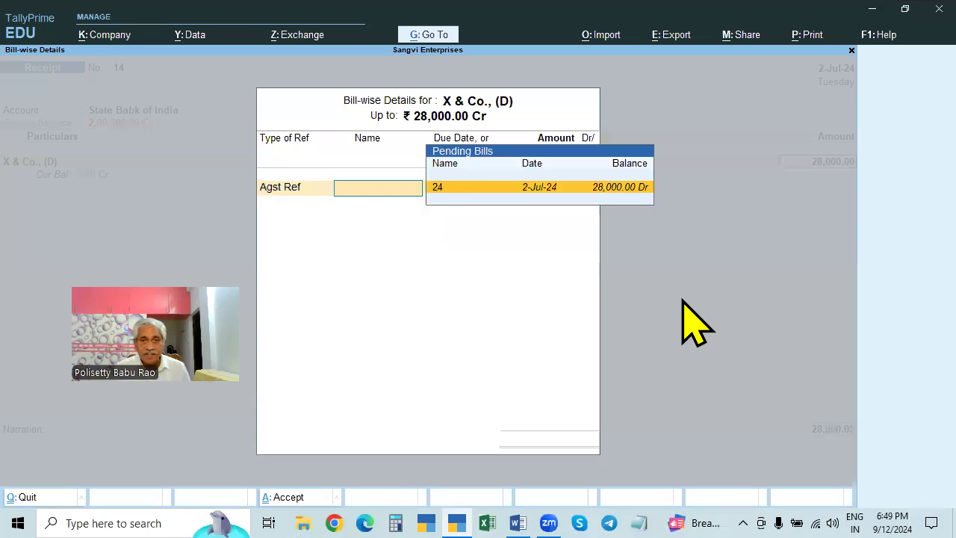
key("Return")
key("Return")
key("Return")
key("Return")
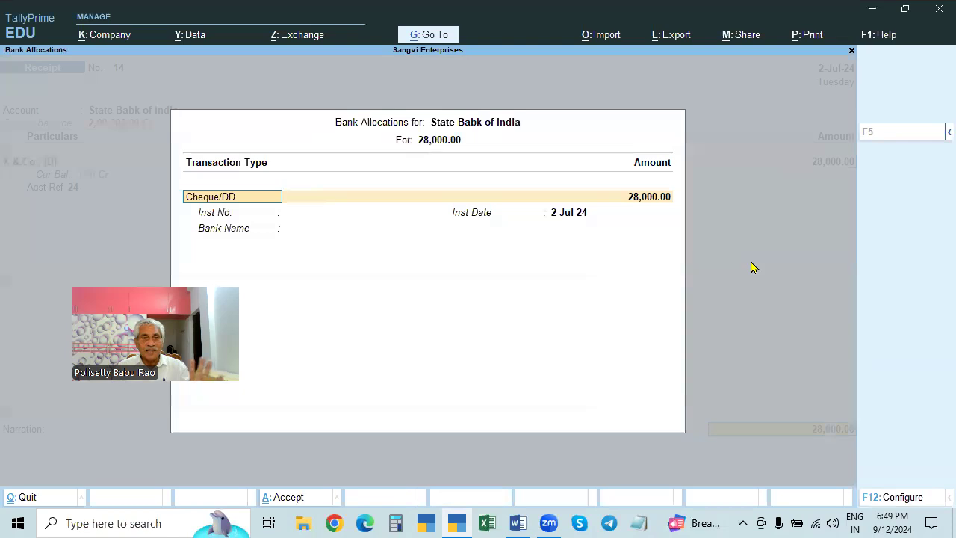
Step: Allocate the 28,000 bank receipt as Cheque/DD with instrument number 654856, keeping the instrument date 2-Jul-24
key("Return")
key("Return")
type("654856")
key("Return")
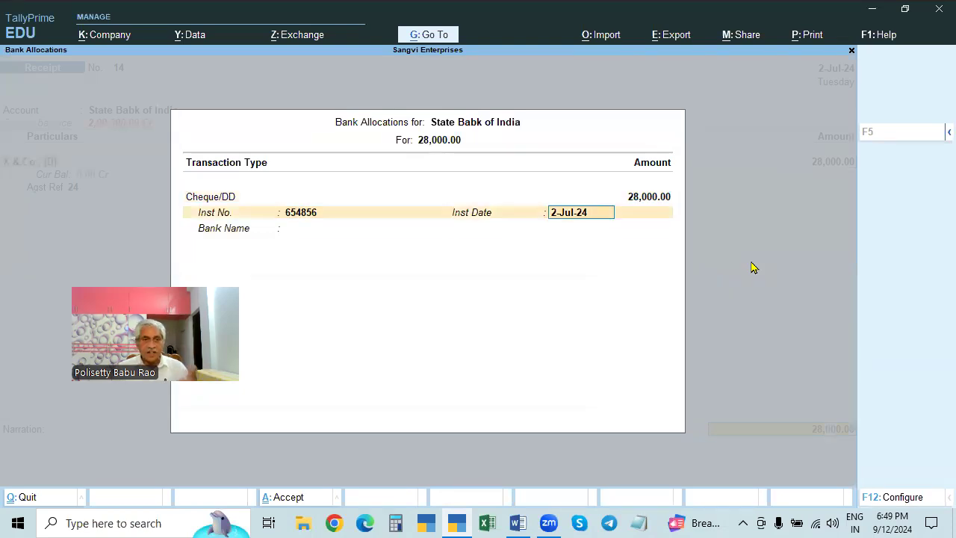
key("Return")
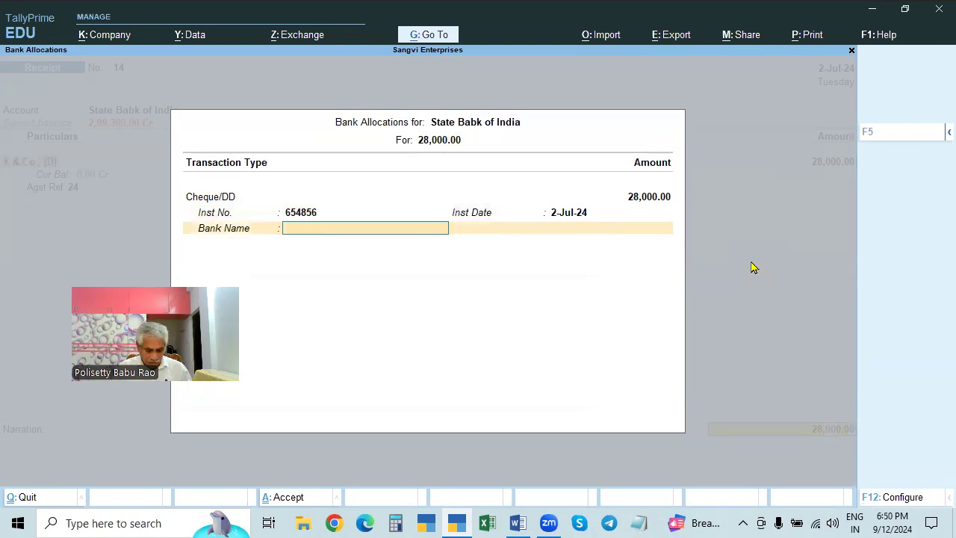
Step: Specify Bank of India as the cheque's bank name and save the receipt voucher without a narration
key("space")
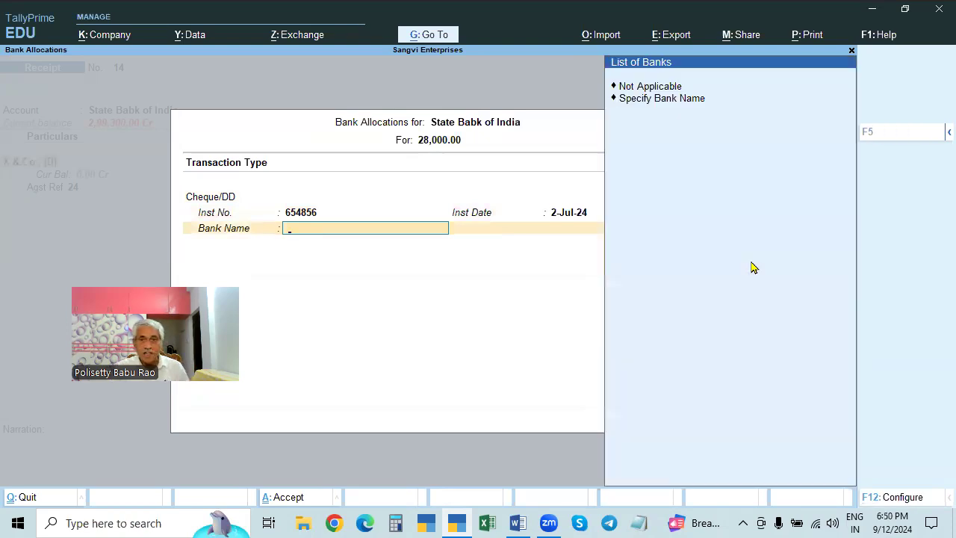
left_click(667, 98)
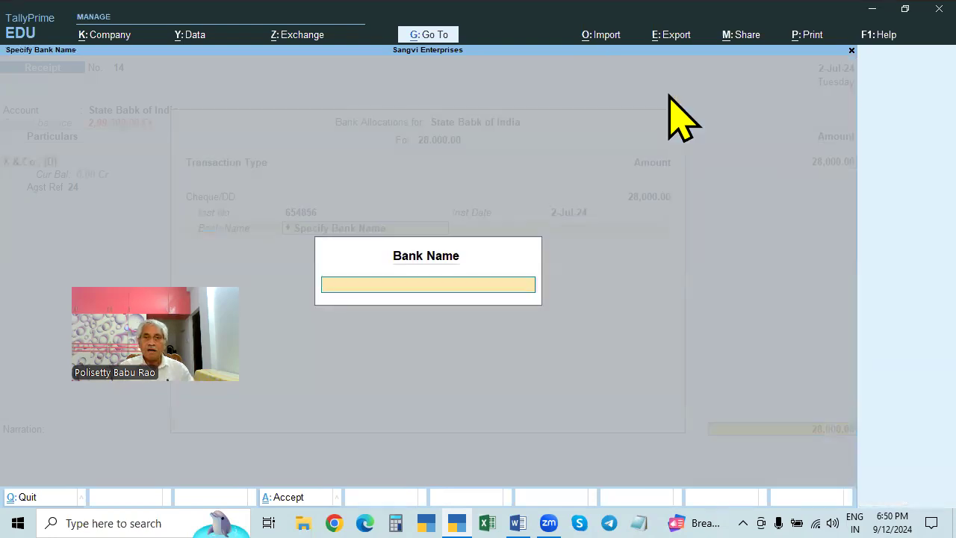
type("Ban")
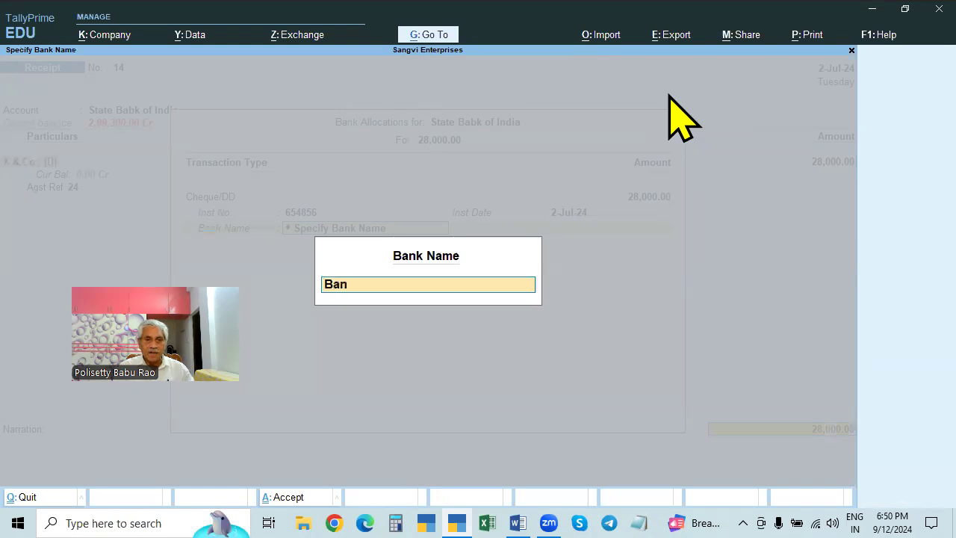
type("k of India")
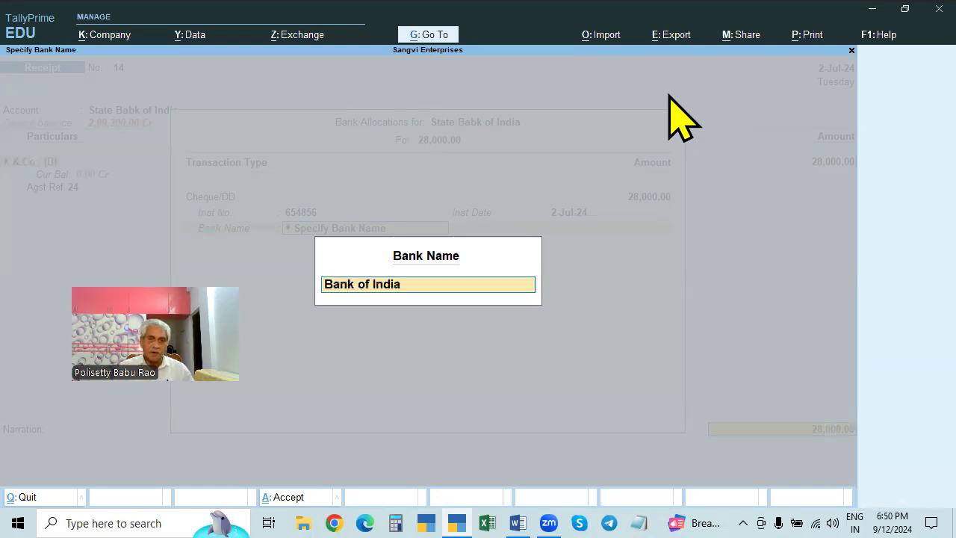
key("Return")
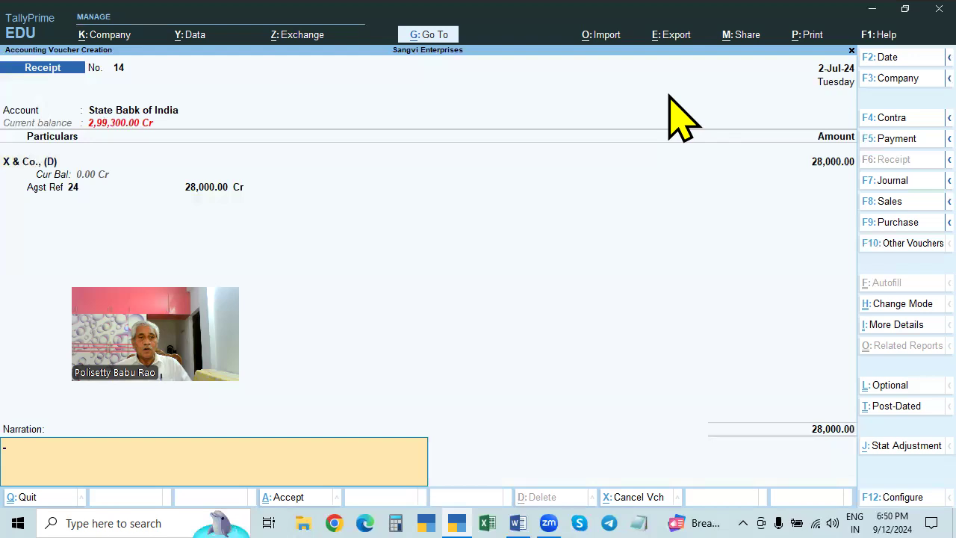
key("Return")
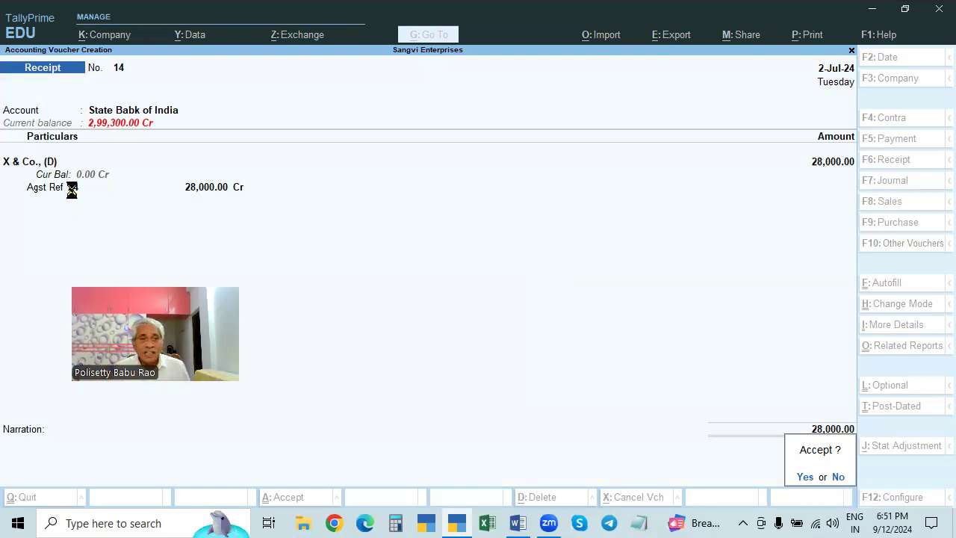
key("Return")
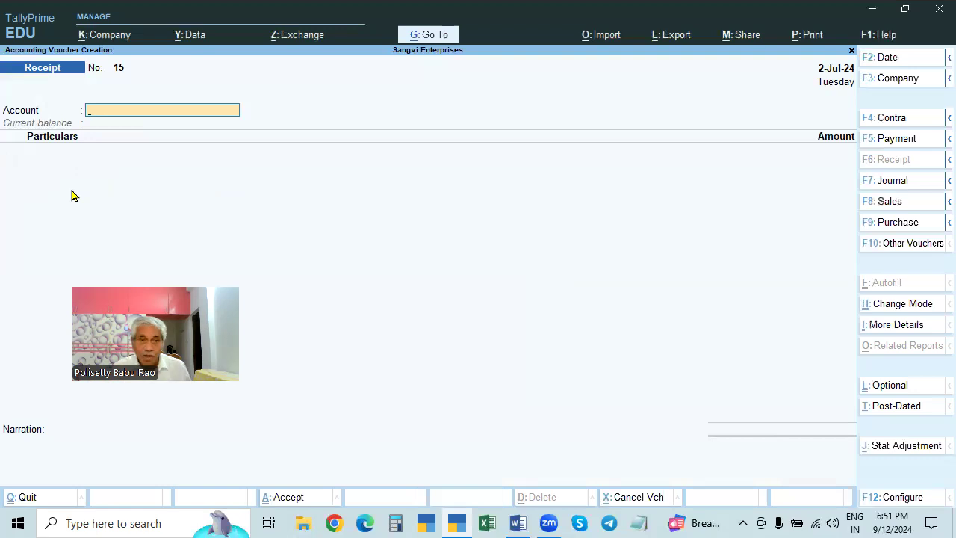
Step: Leave the blank receipt voucher, return to the Day Book and open X & Co., (D)'s 28,000 receipt
key("Escape")
key("Return")
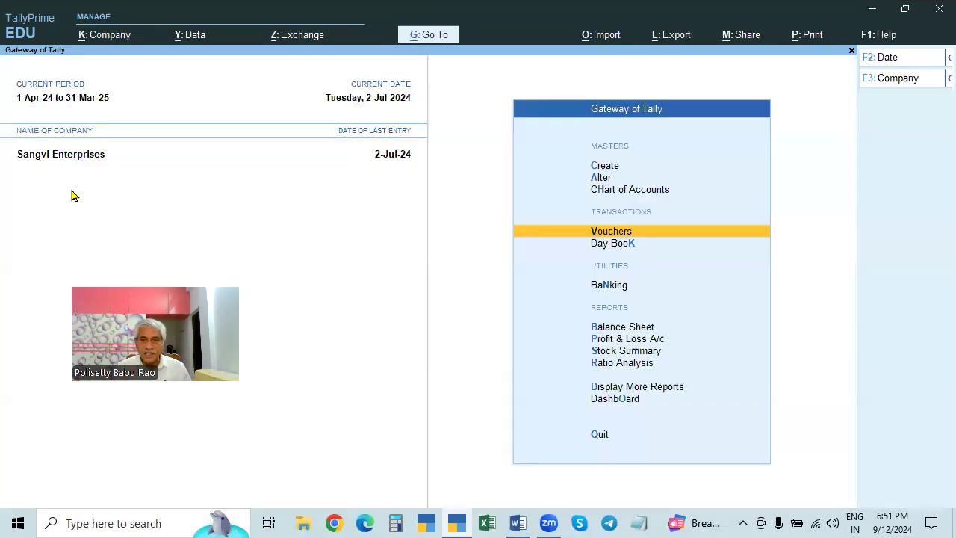
key("Down")
key("Return")
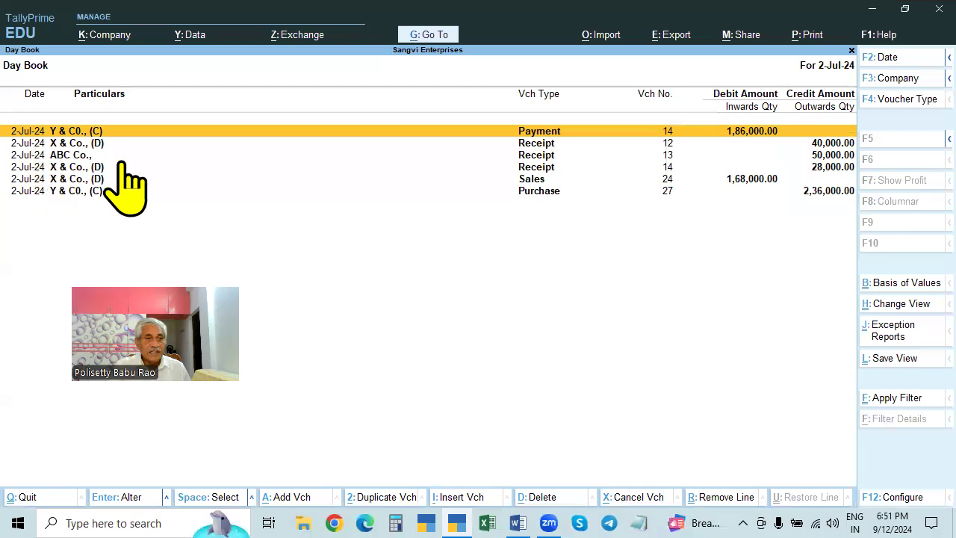
left_click(838, 169)
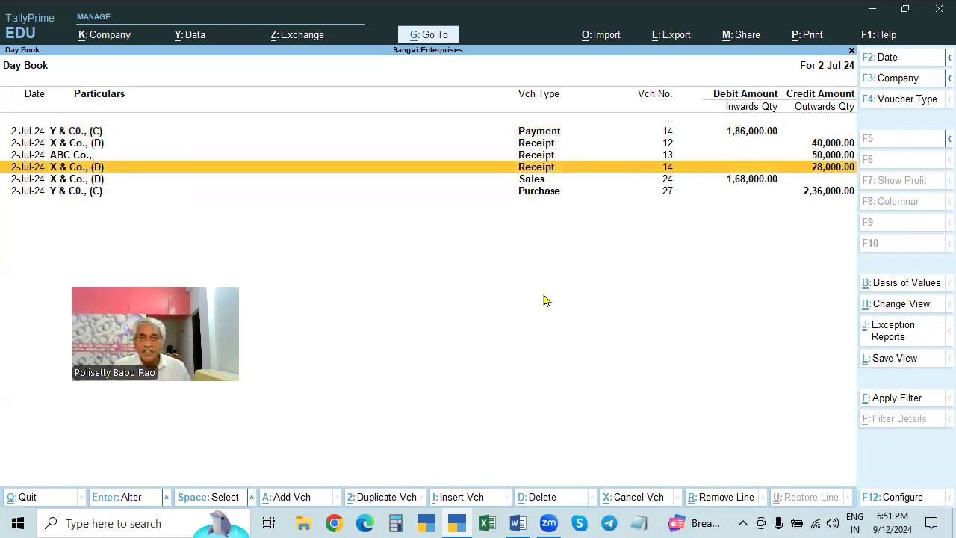
key("Return")
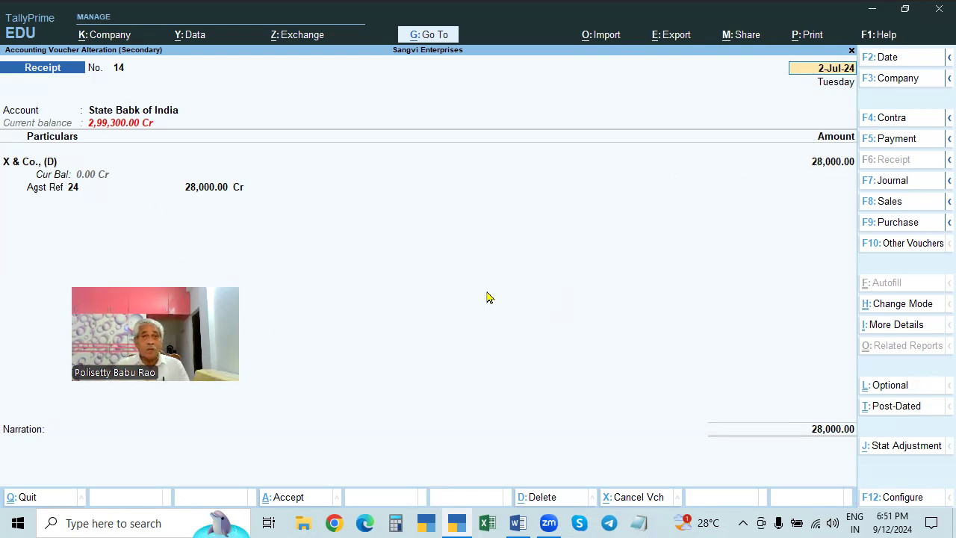
Step: Try to save the receipt with instrument number 123456 in its bank allocation, and discard the alteration
key("Escape")
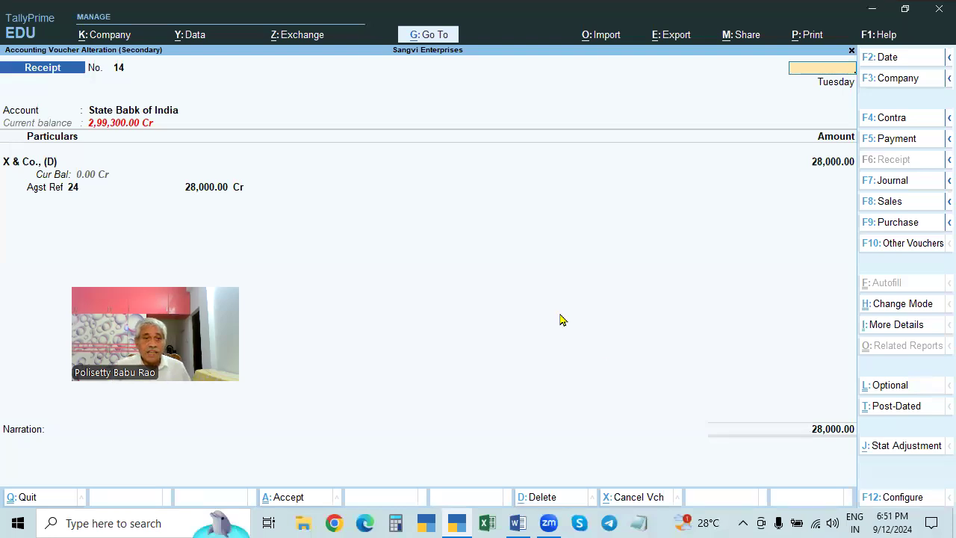
left_click(822, 424)
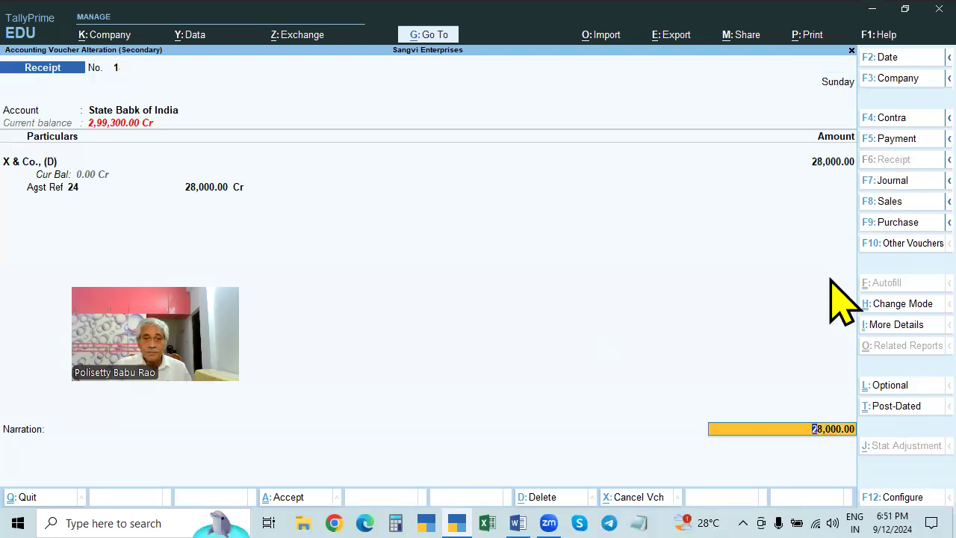
key("Return")
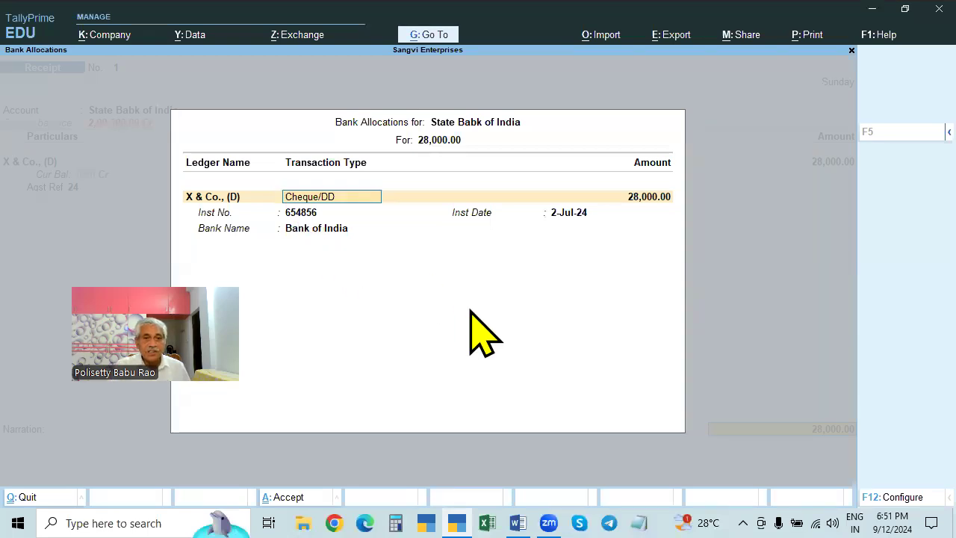
left_click(305, 213)
type("123456")
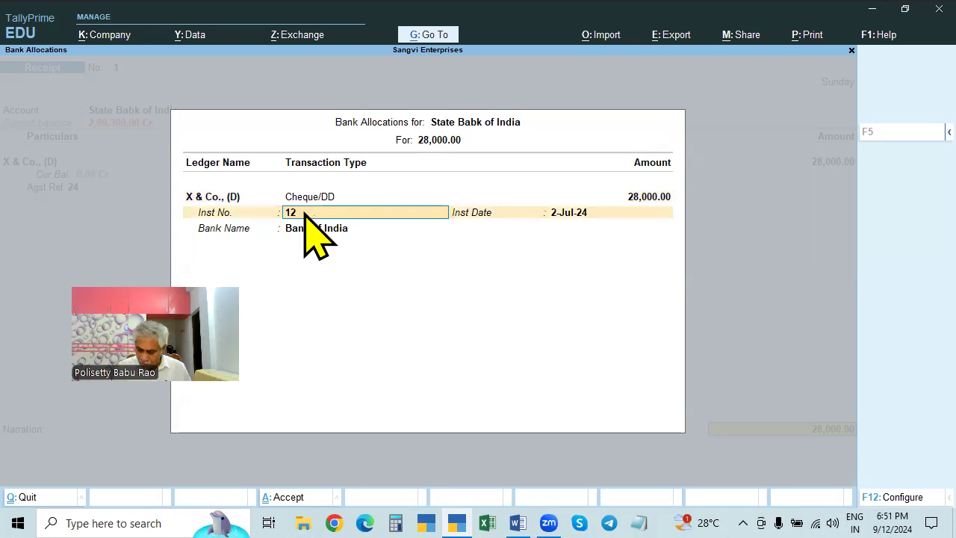
key("Return")
key("Return")
key("Return")
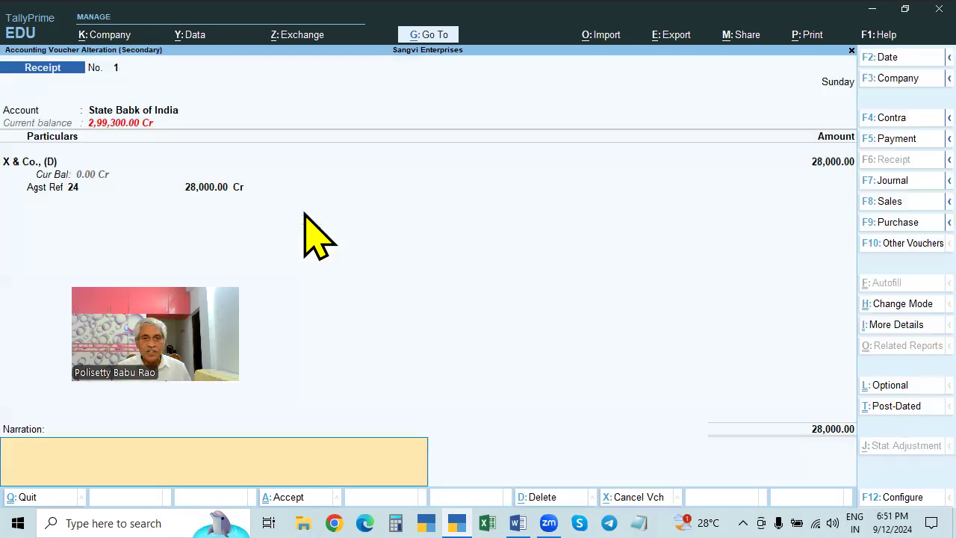
key("Return")
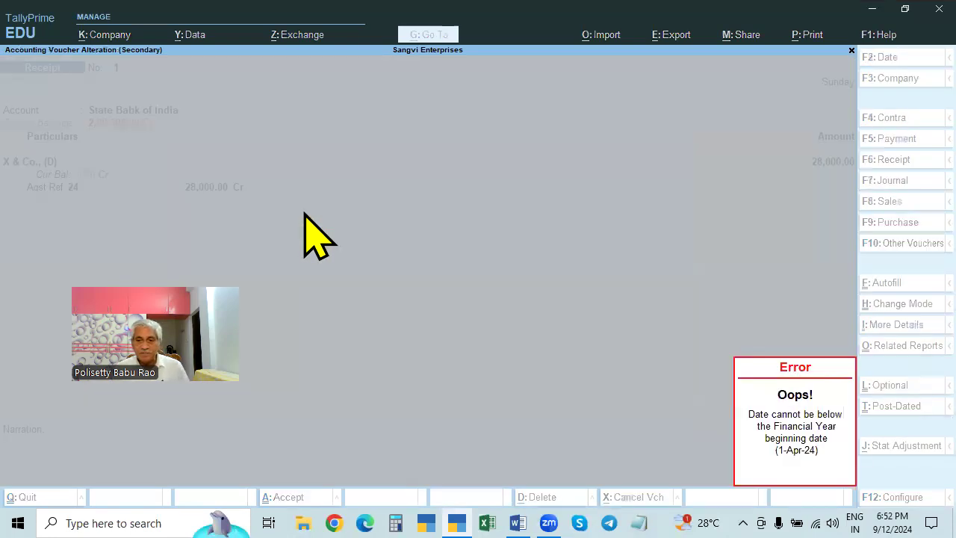
key("Return")
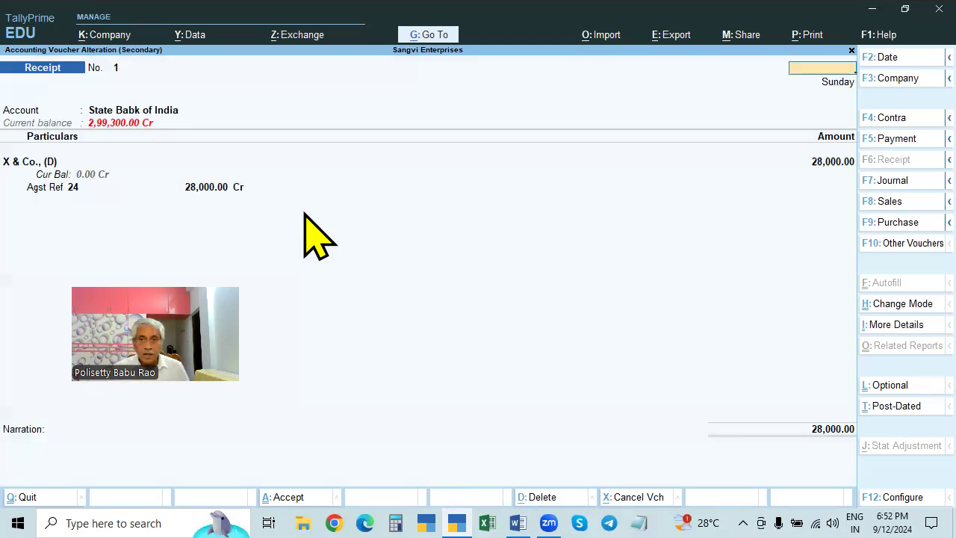
key("Escape")
key("y")
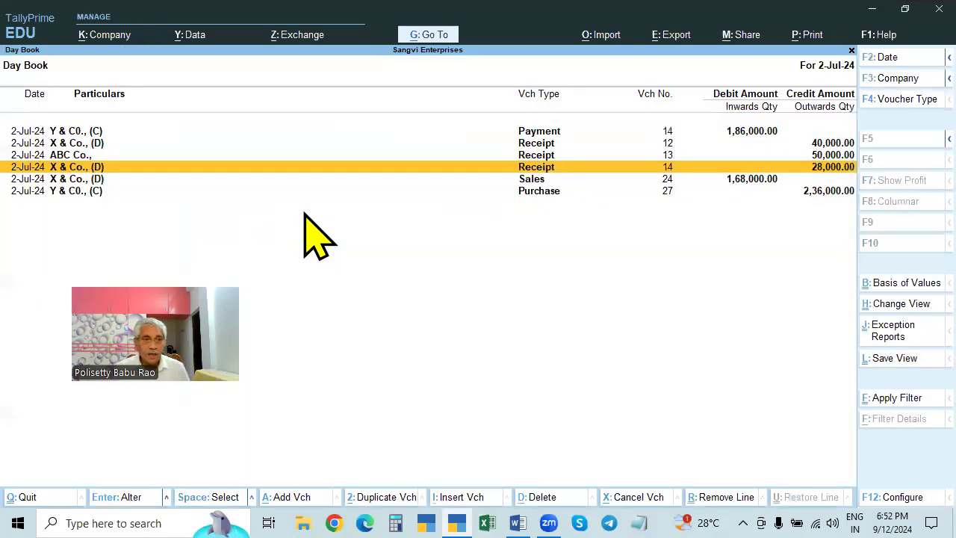
Step: Reopen X & Co., (D)'s 28,000 receipt and examine its Agst Ref bill allocation
key("Return")
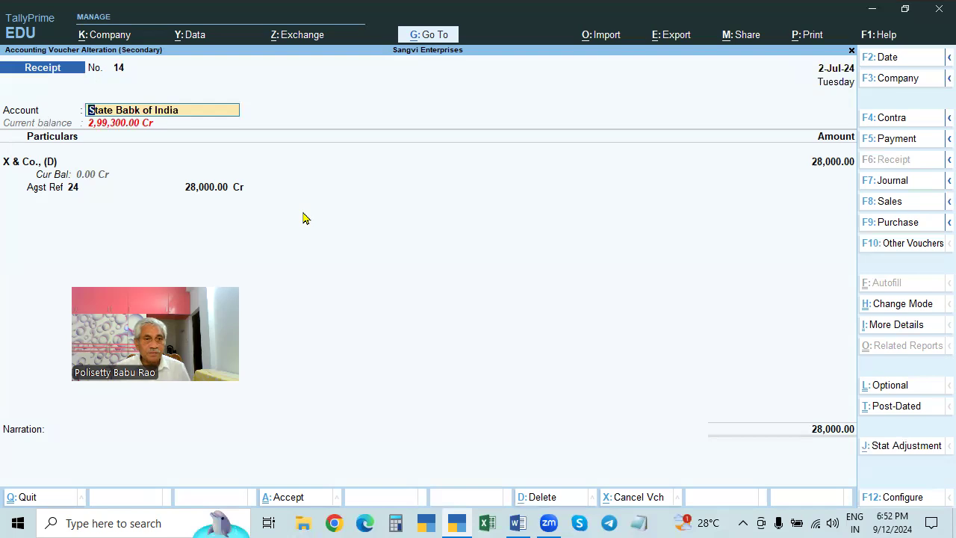
key("Return")
key("Return")
key("Return")
key("Return")
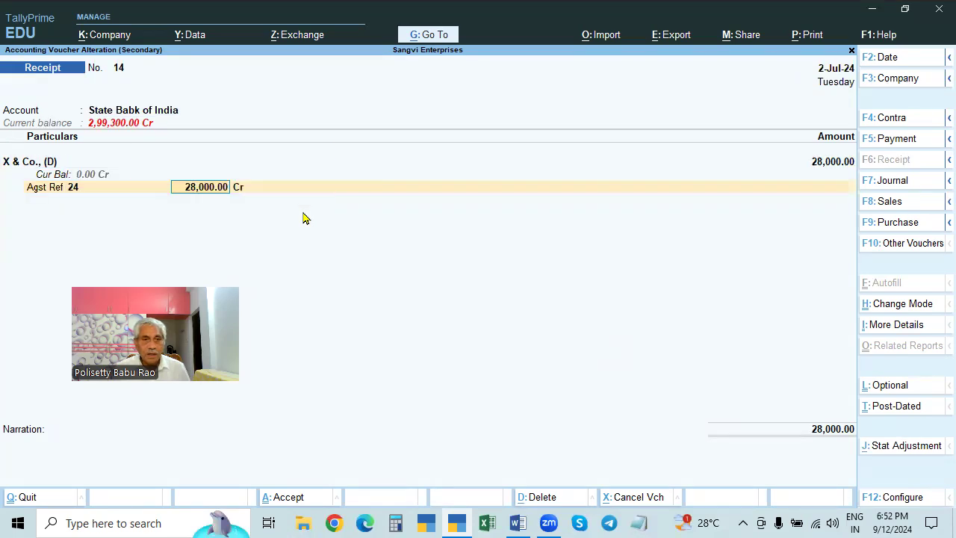
key("BackSpace")
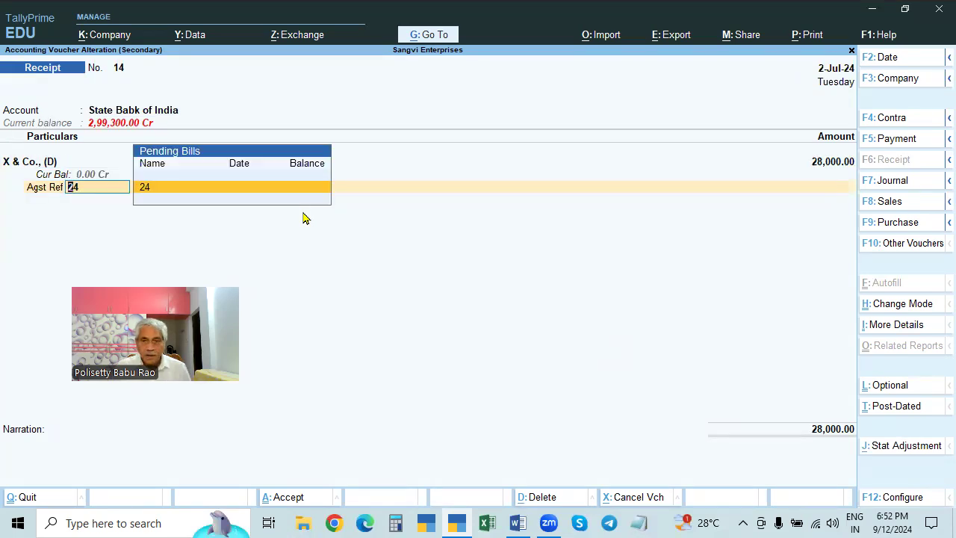
Step: Keep the receipt's Agst Ref allocation to bill 24, go through the remaining details and save the voucher again
key("Return")
key("Return")
key("Return")
key("Return")
key("Return")
key("Return")
type("2.7")
key("Return")
key("Return")
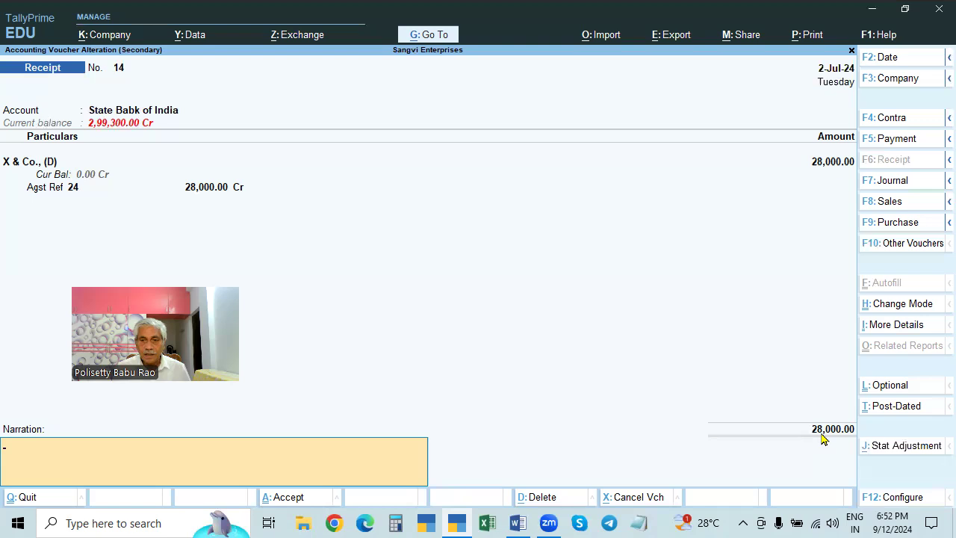
key("Return")
key("Return")
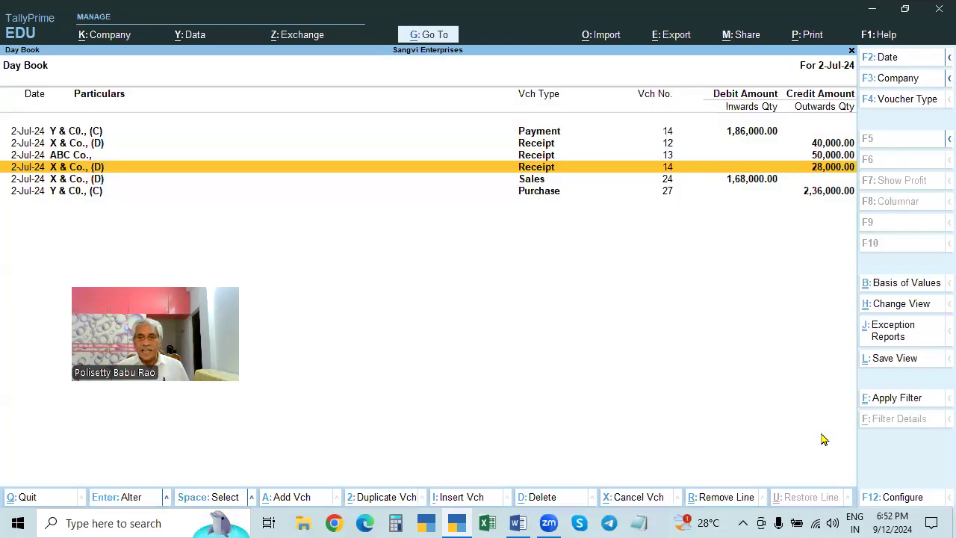
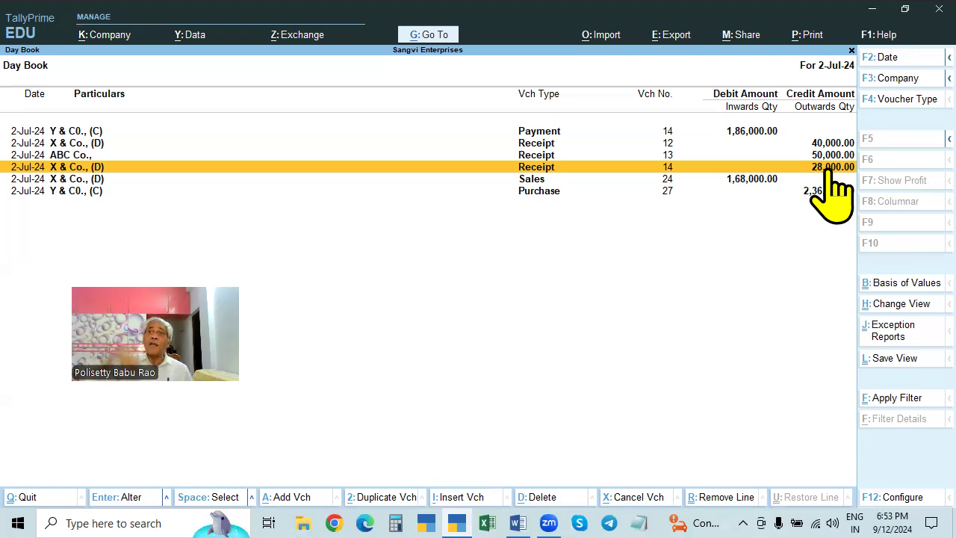
Step: Leave the Day Book and open a new journal voucher, ready at its first debit entry
key("Escape")
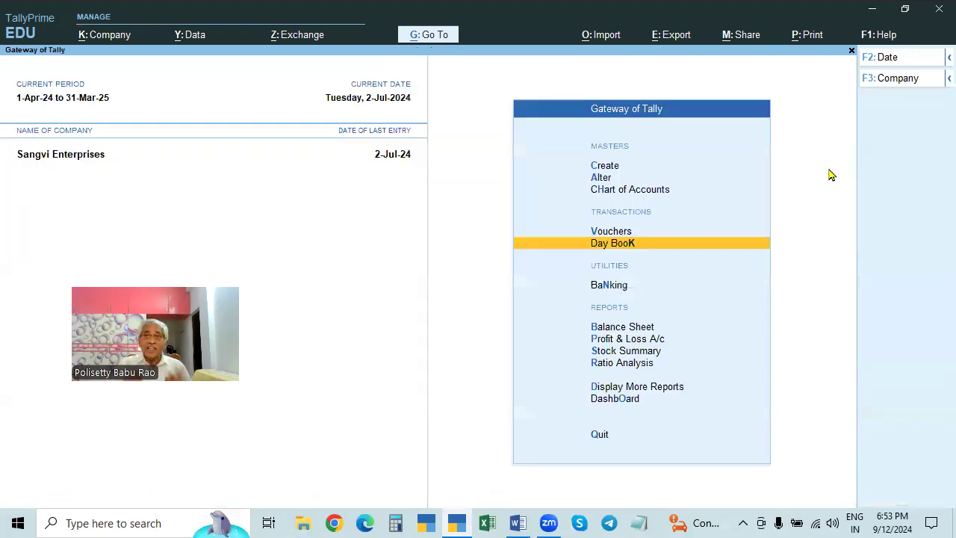
key("Up")
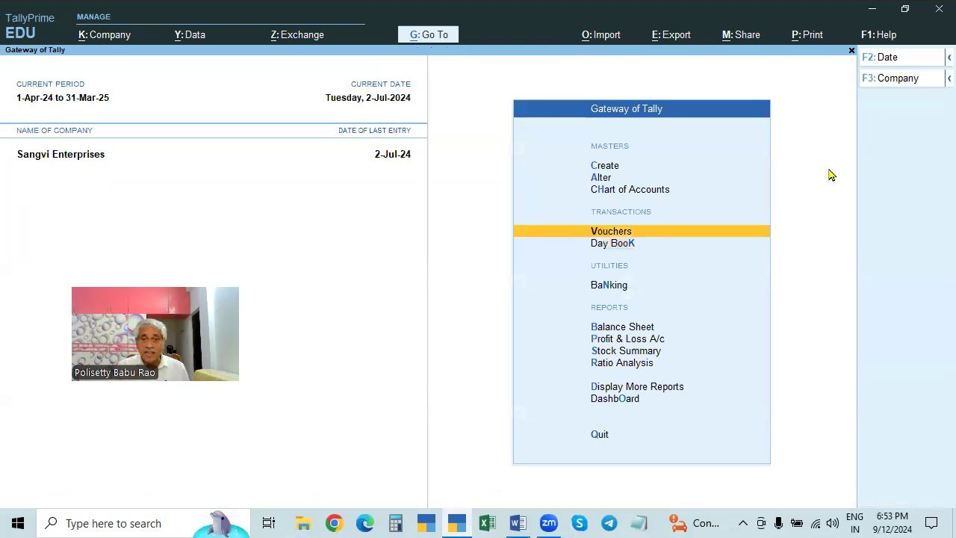
key("Return")
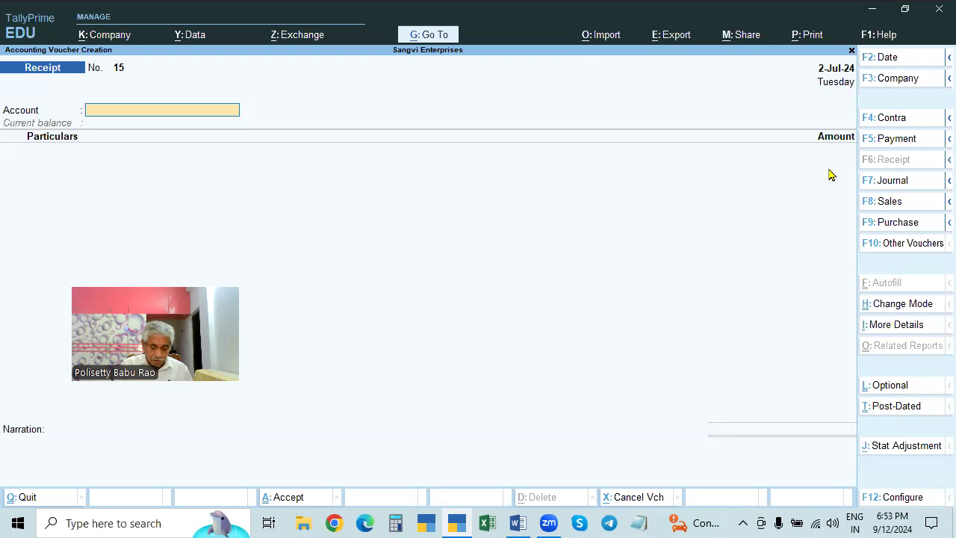
key("F7")
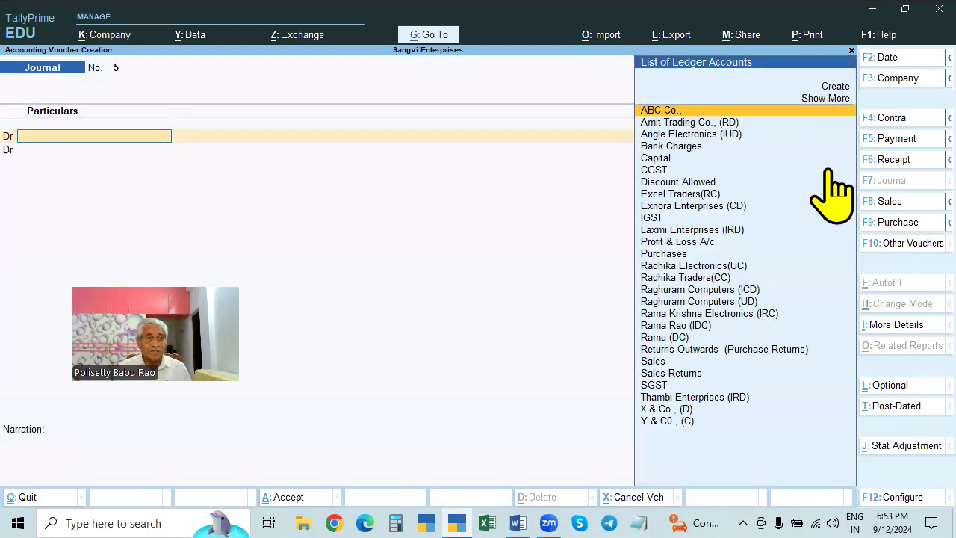
key("Escape")
key("Return")
key("Return")
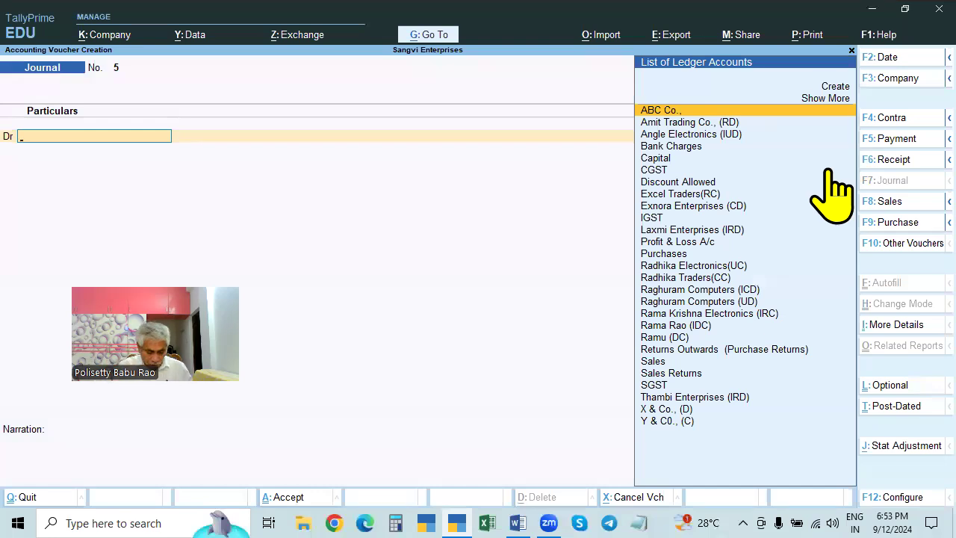
Step: Debit X & Co., (D) with 38,000 in the journal voucher and open its bill-wise details
type("X")
key("Return")
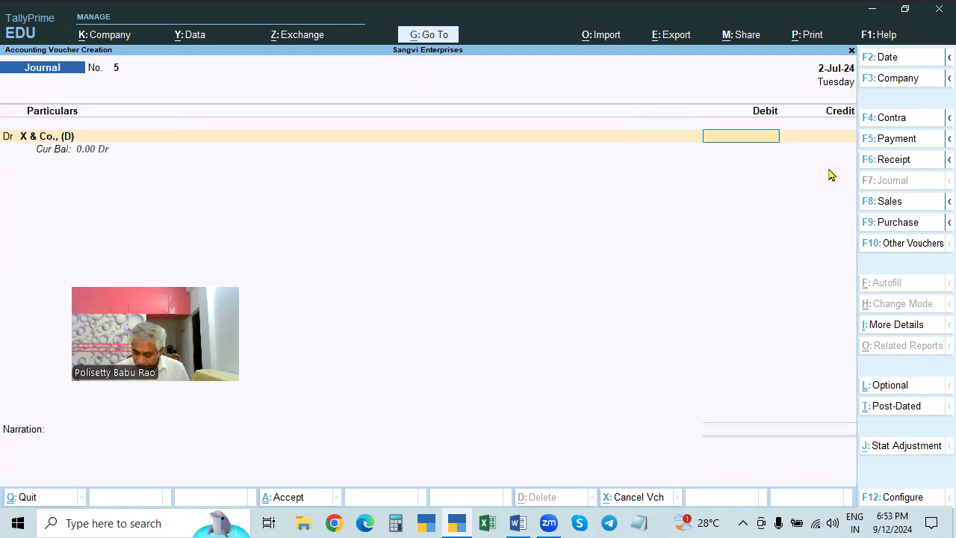
type("38000")
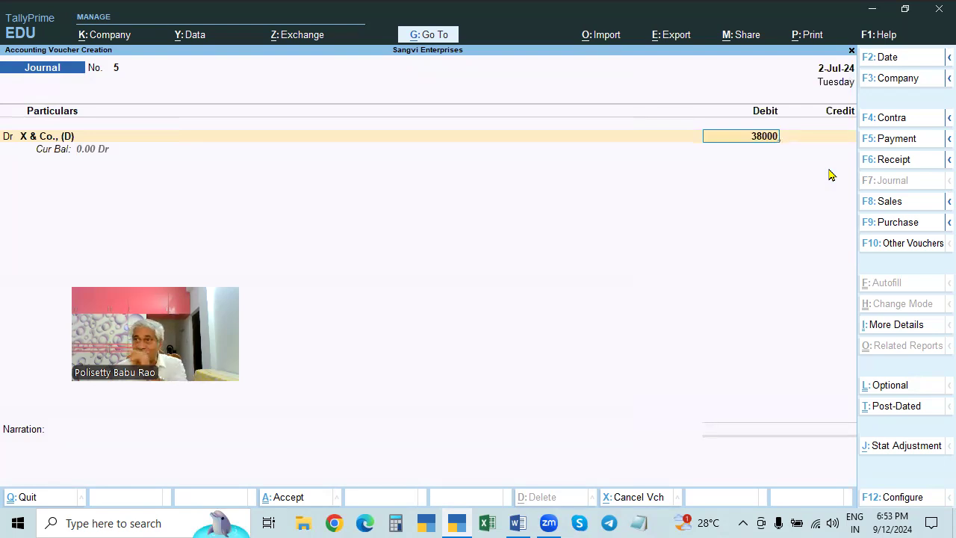
key("Return")
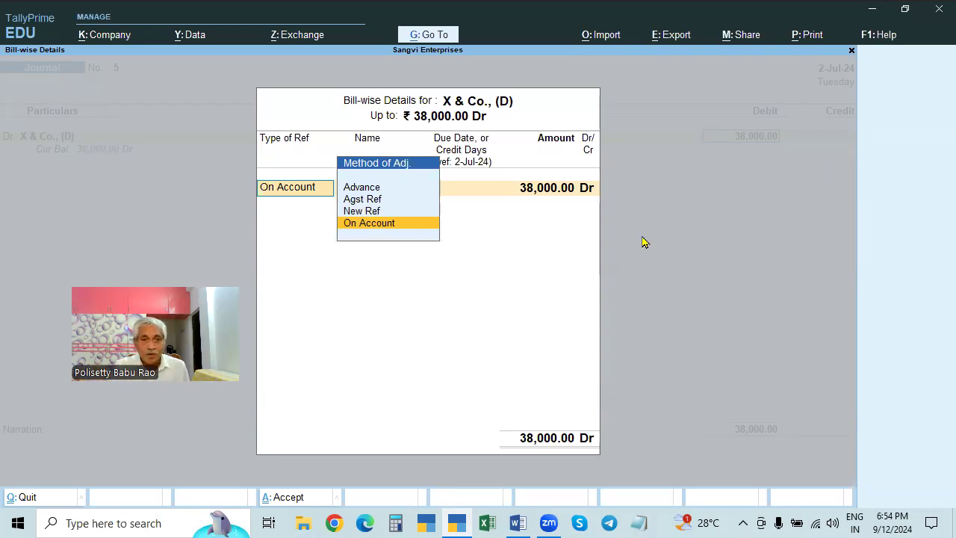
Step: Allocate X & Co., (D)'s 38,000 debit as On Account in the bill-wise details
key("Return")
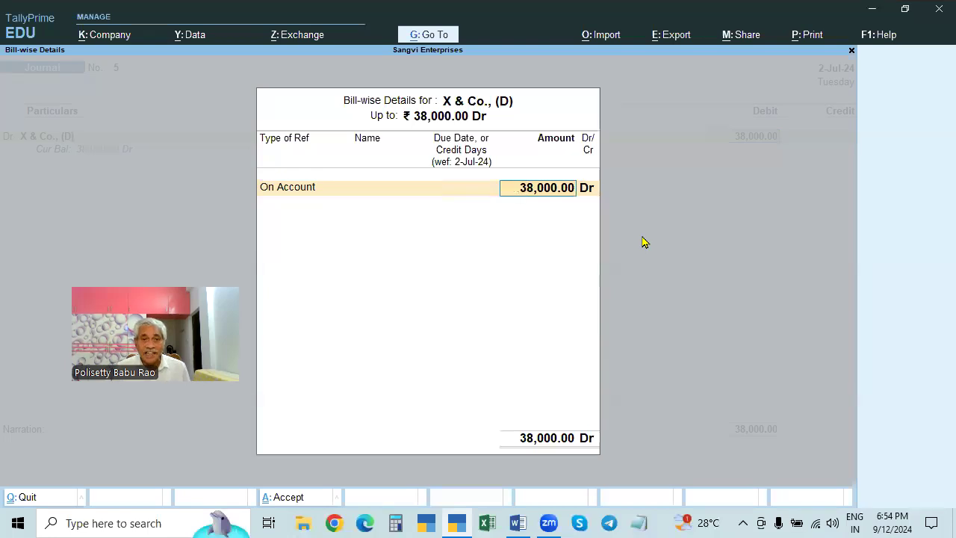
key("Return")
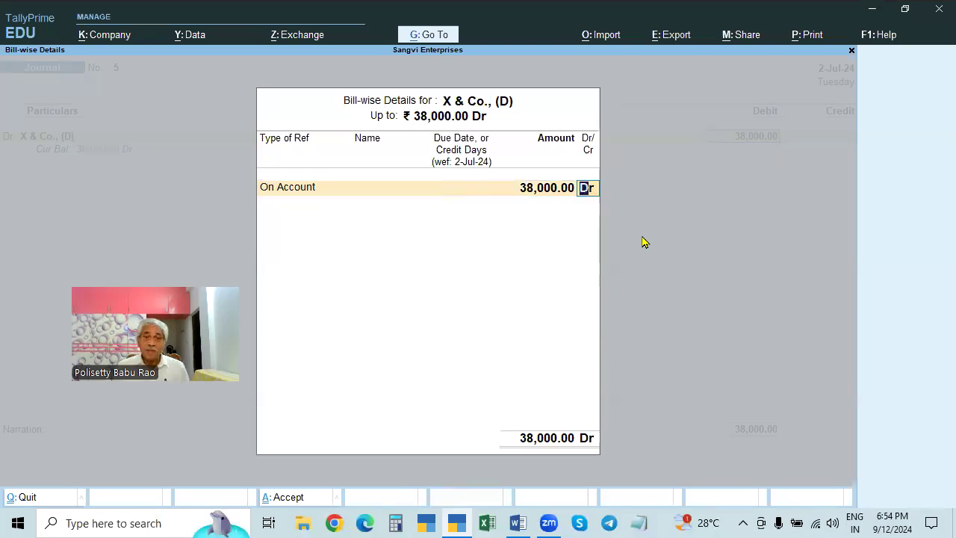
key("Return")
key("Return")
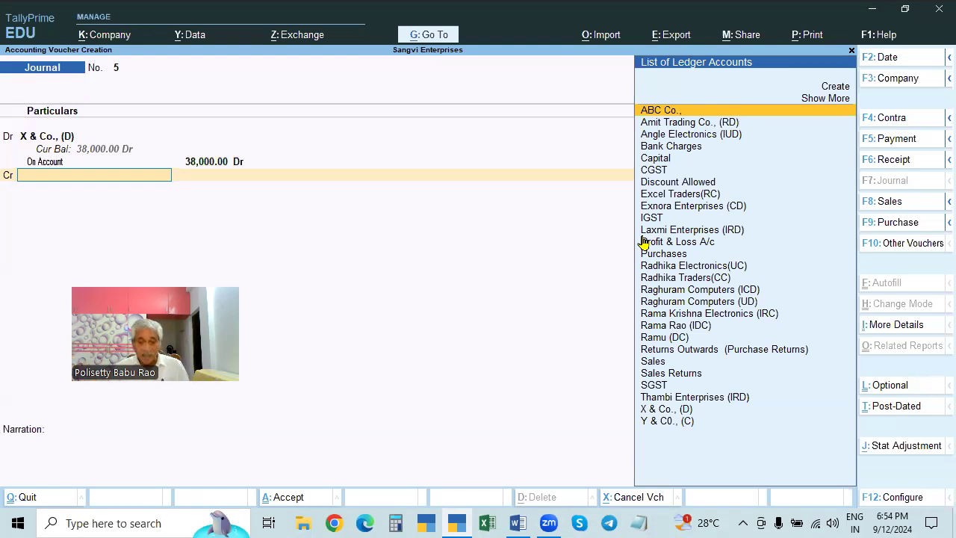
Step: Credit State Babk of India with 38,000 by cheque 123456 dated 2-Jul-24 and save the journal voucher
type("stat")
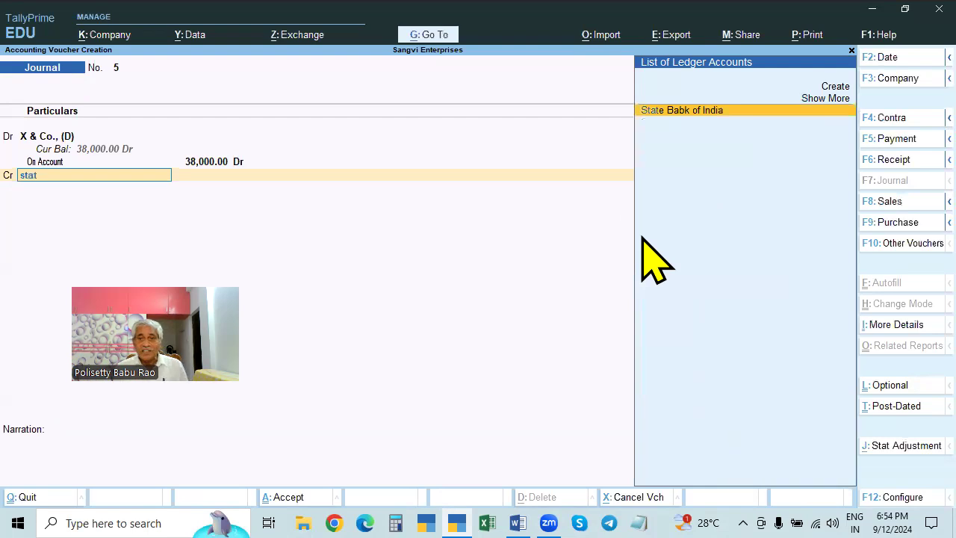
key("Return")
key("Return")
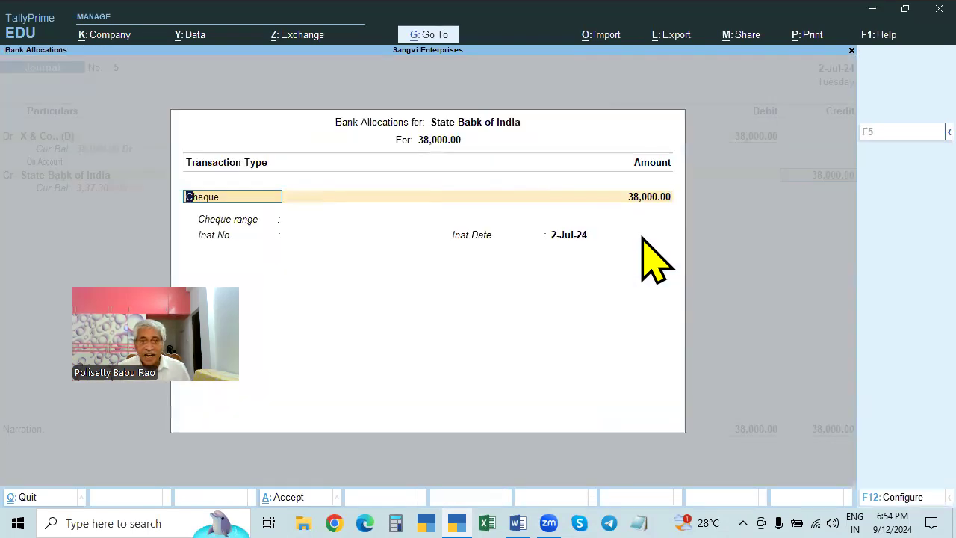
key("Return")
key("Return")
type("123456")
key("Return")
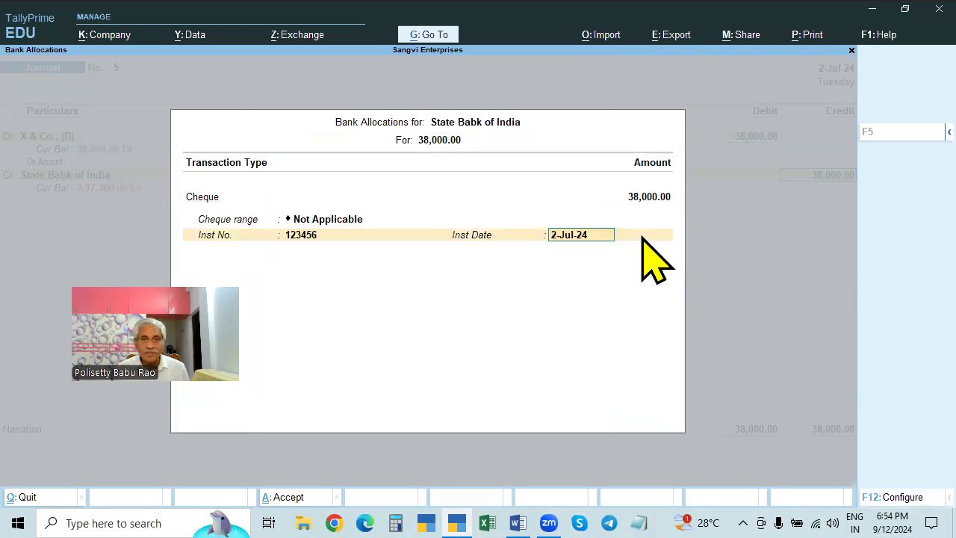
key("Return")
key("Return")
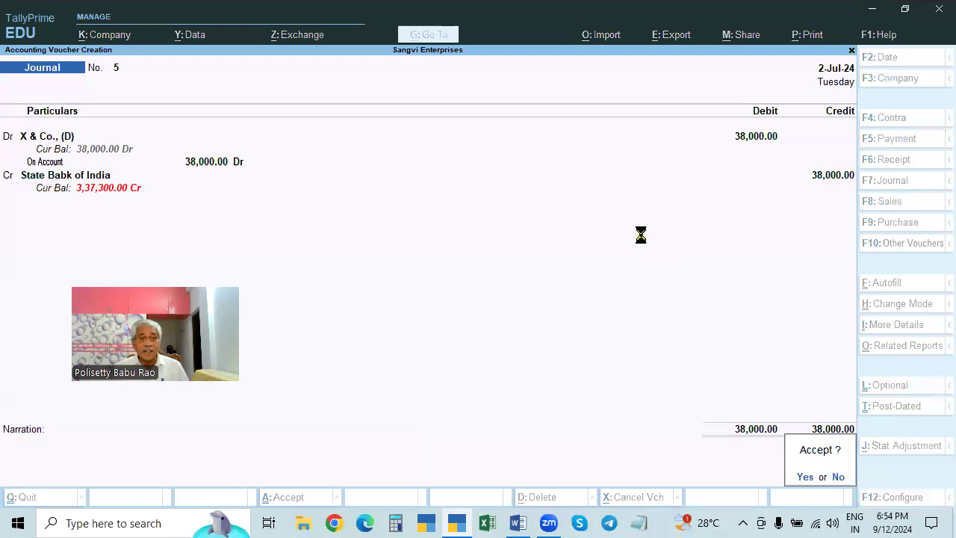
key("Return")
Step: Leave voucher entry and display the ledger vouchers of X & Co., (D)
key("Escape")
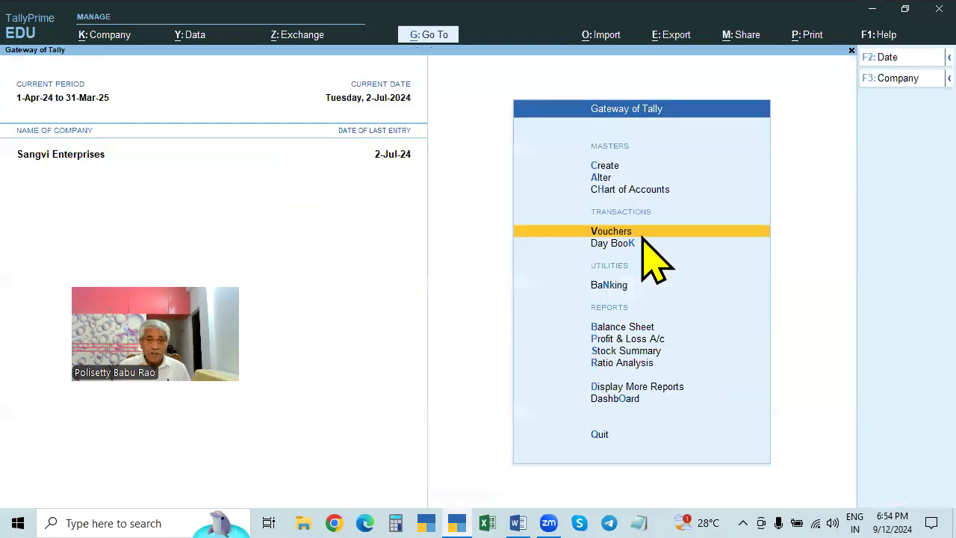
type("dalx")
key("Return")
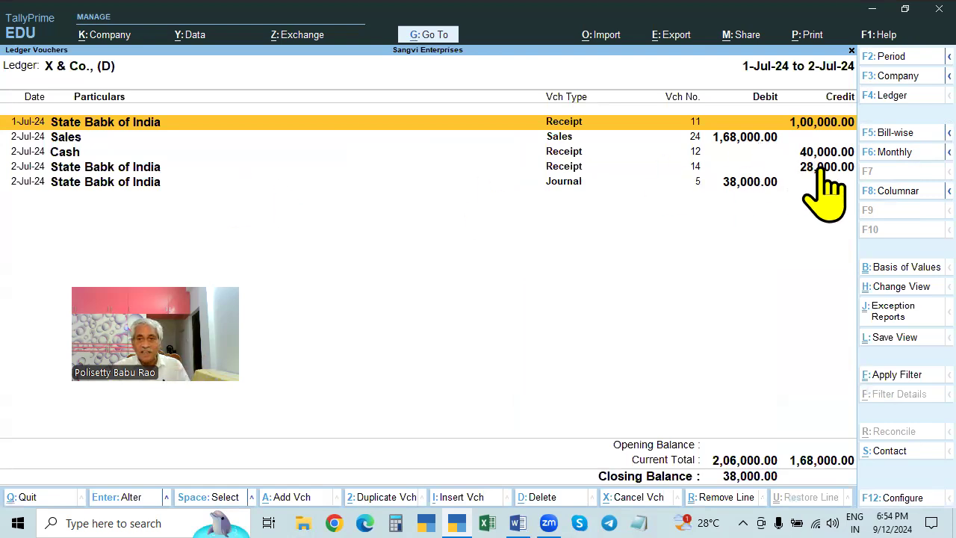
Step: Reopen the 38,000 journal voucher from the ledger and set X & Co., (D)'s debit to 28,000
left_click(739, 187)
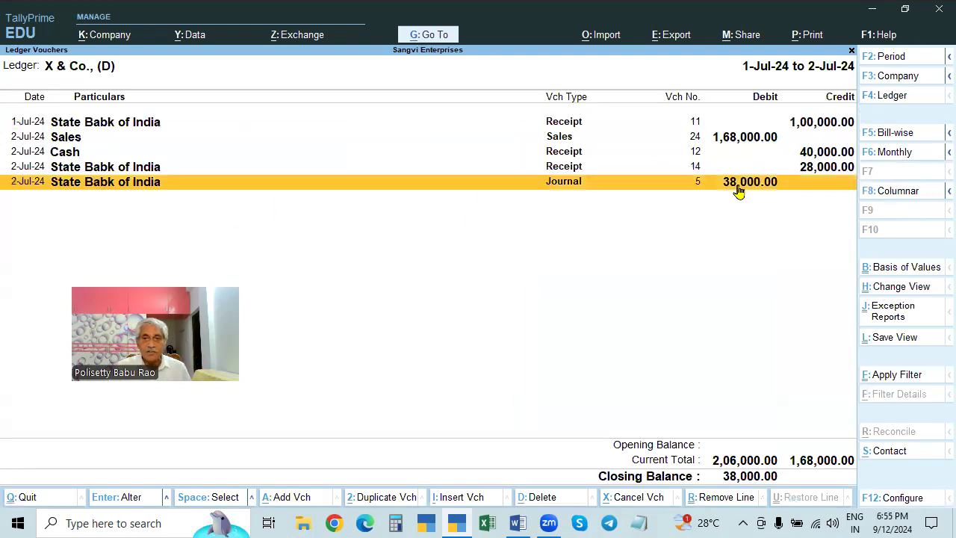
left_click(738, 187)
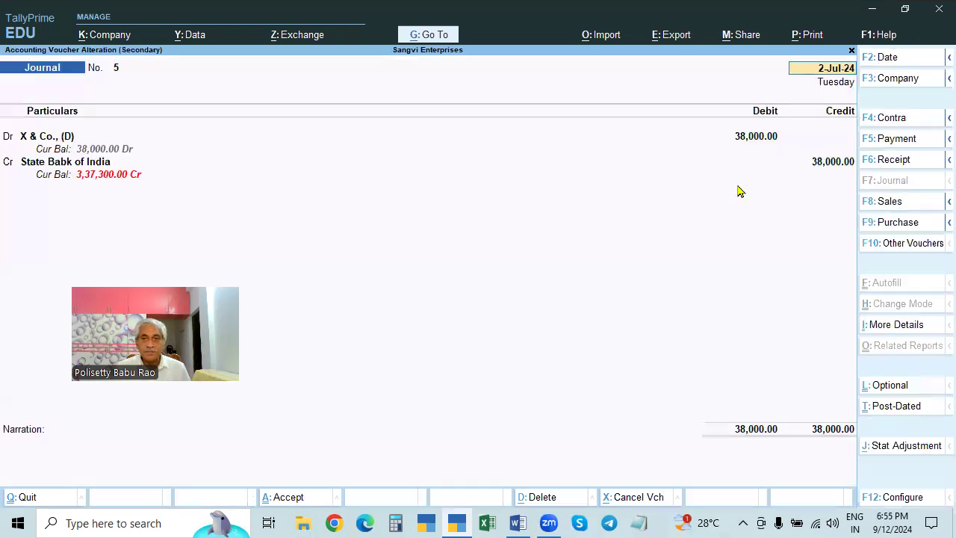
left_click(751, 139)
type("28,000")
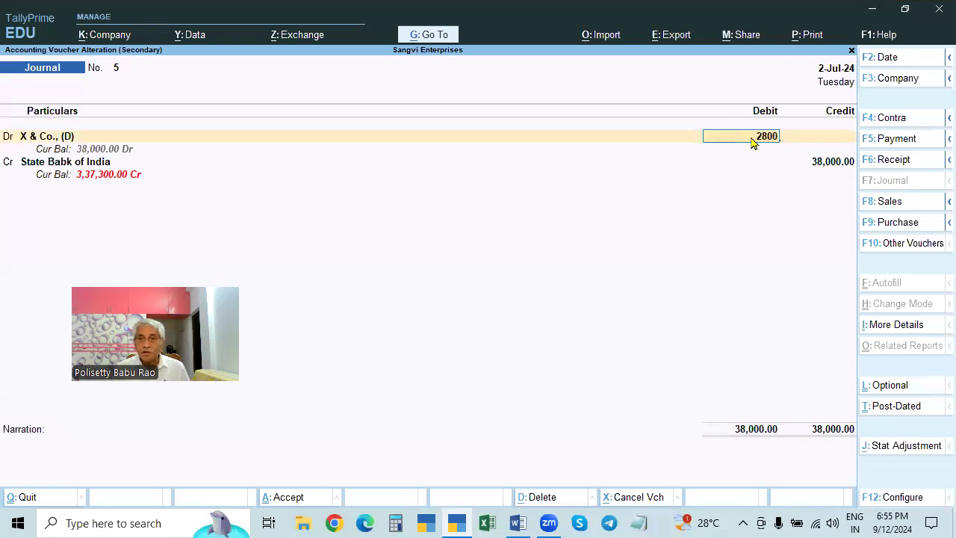
key("Return")
Step: Keep the On Account allocation and the cheque details for 28,000, and save the altered journal voucher
key("Return")
key("Return")
key("Return")
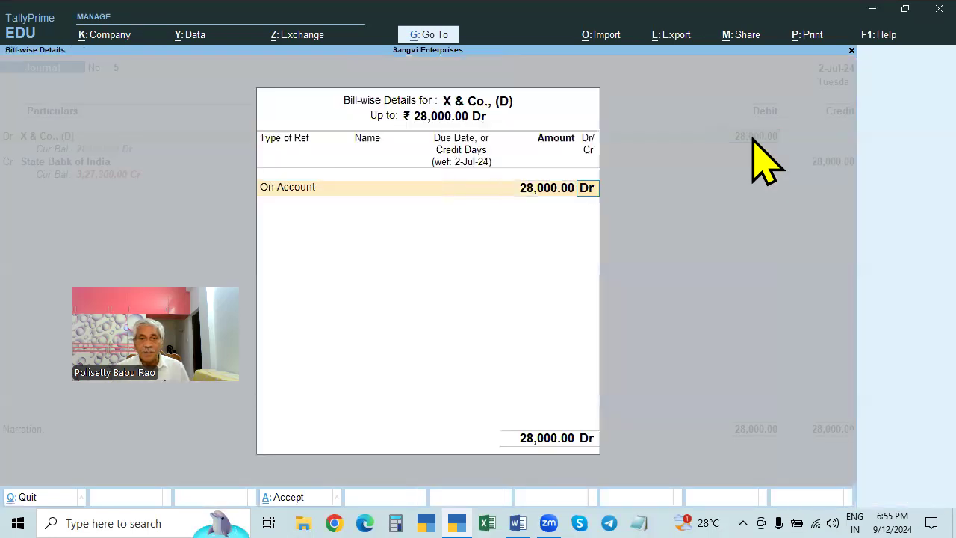
key("Return")
key("Return")
key("Return")
key("Return")
key("Return")
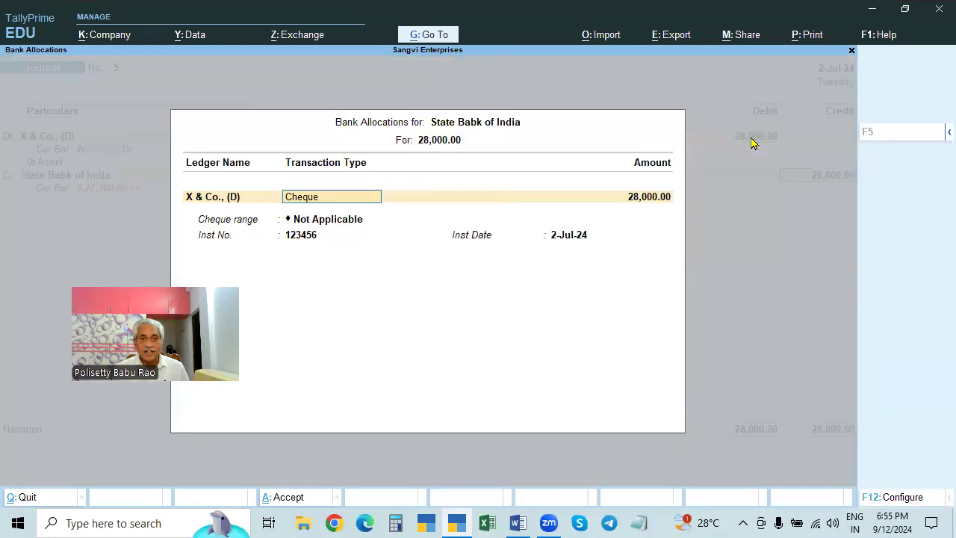
key("Return")
key("Return")
key("Return")
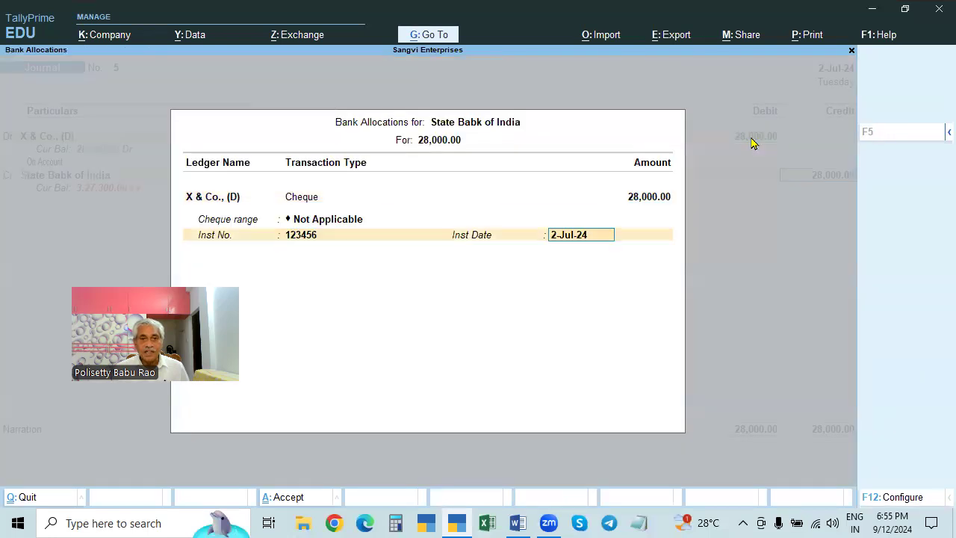
key("Return")
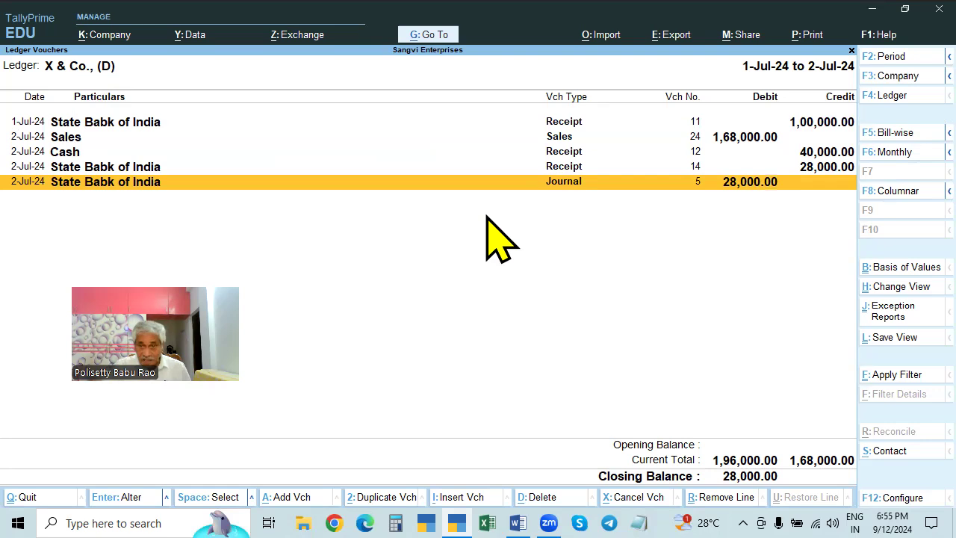
Step: Leave the ledger report for the Gateway of Tally and open a new receipt voucher
key("Escape")
key("Escape")
key("Escape")
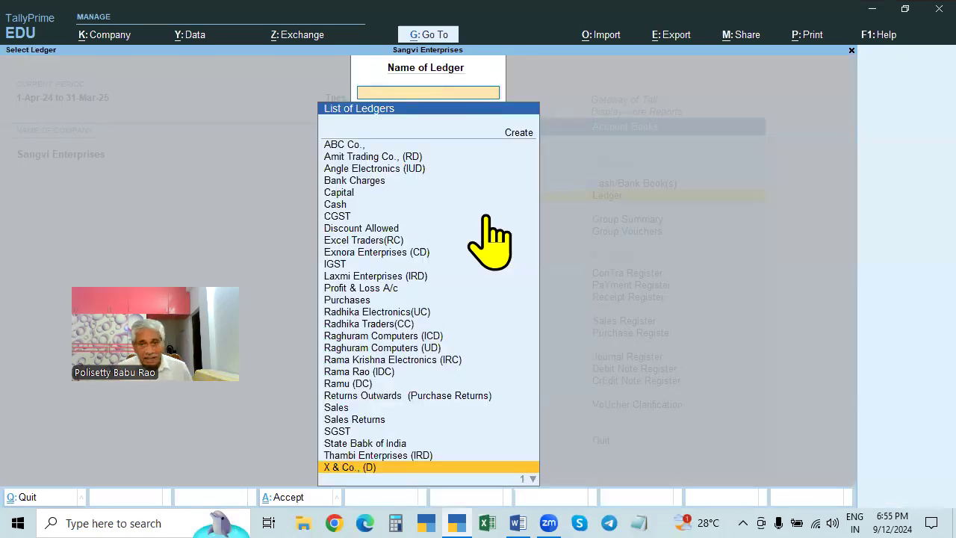
key("Escape")
key("Escape")
key("Escape")
key("Escape")
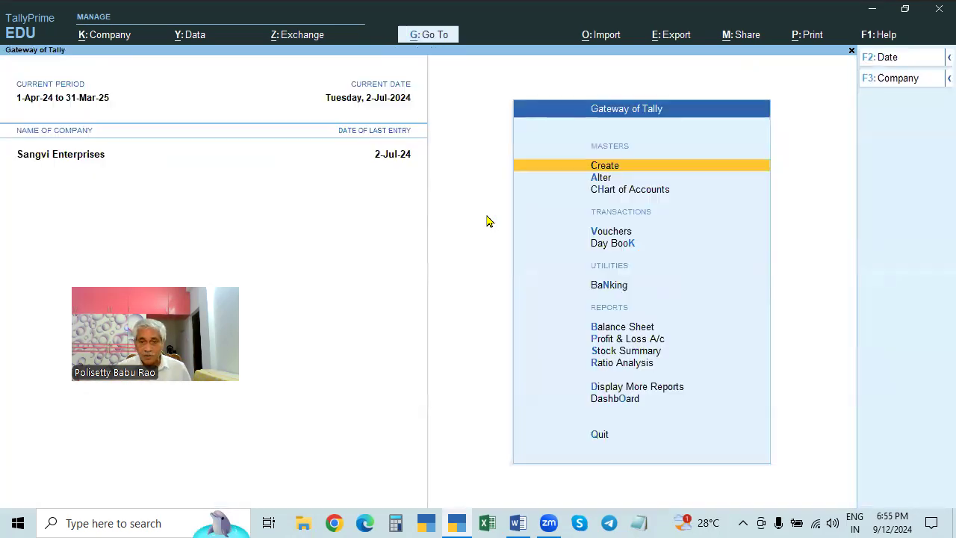
key("Down")
key("Down")
key("Down")
key("Return")
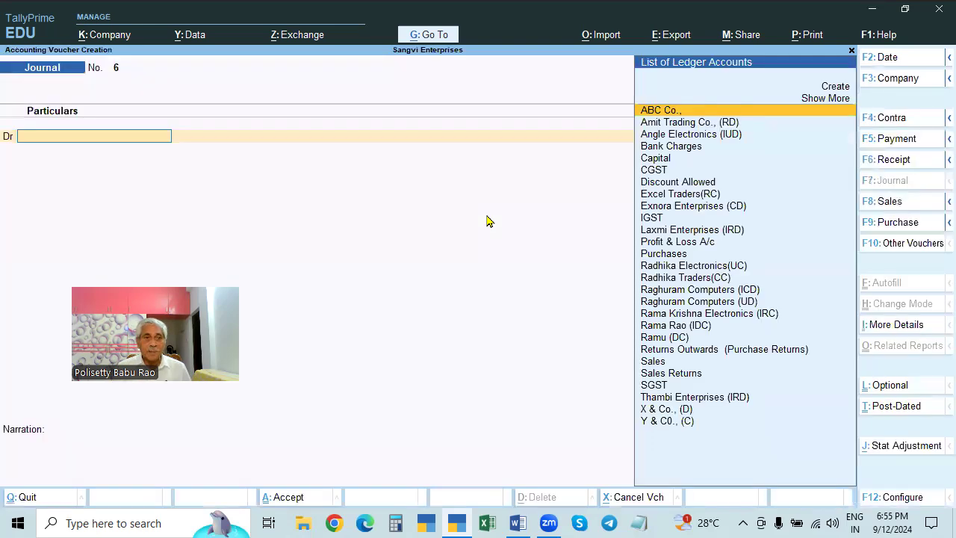
key("F6")
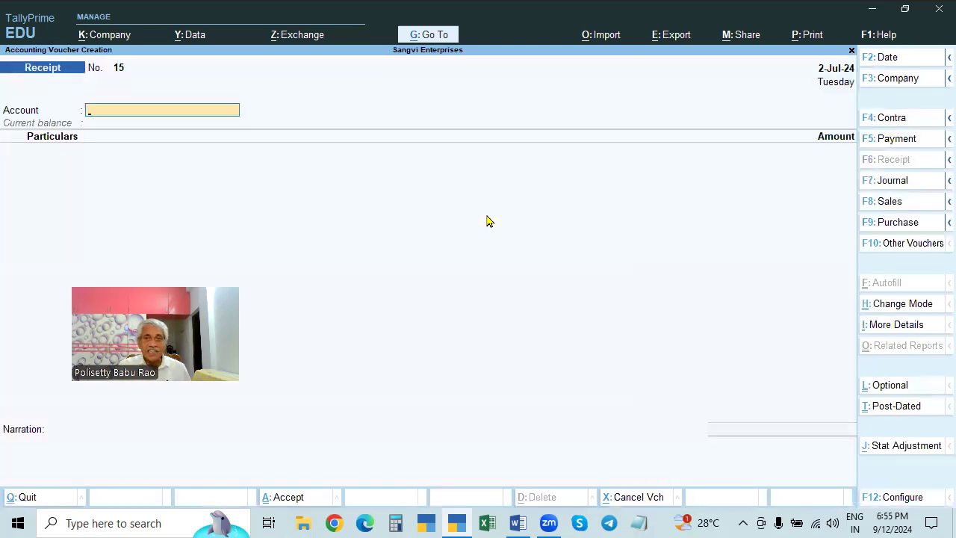
Step: Enter a 28,000 receipt from X & Co., (D) into the Cash account and open its bill-wise details
type("ca")
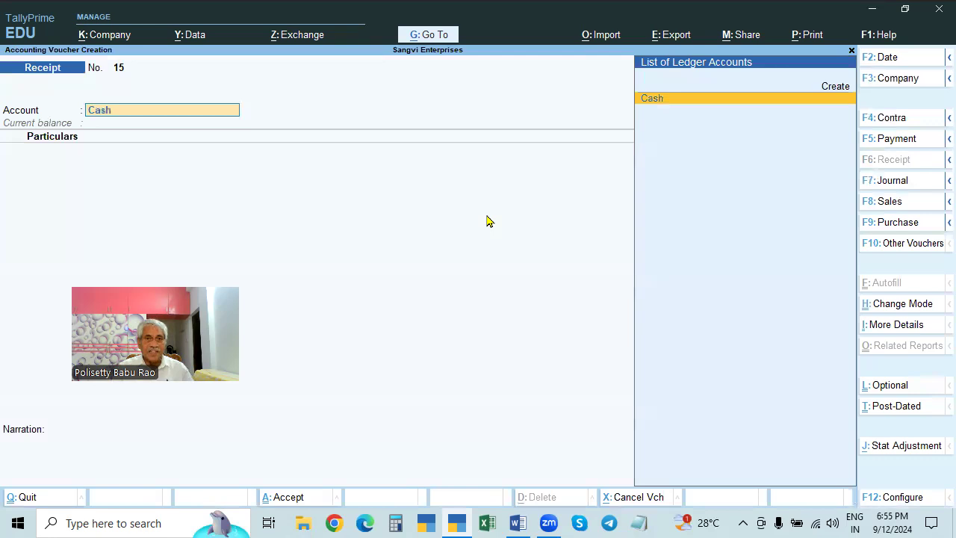
key("Return")
type("x")
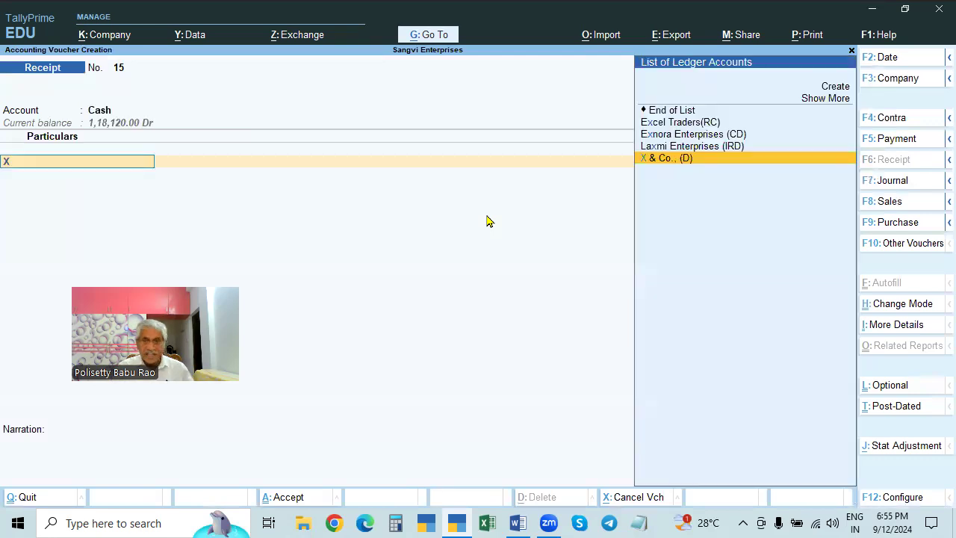
key("Return")
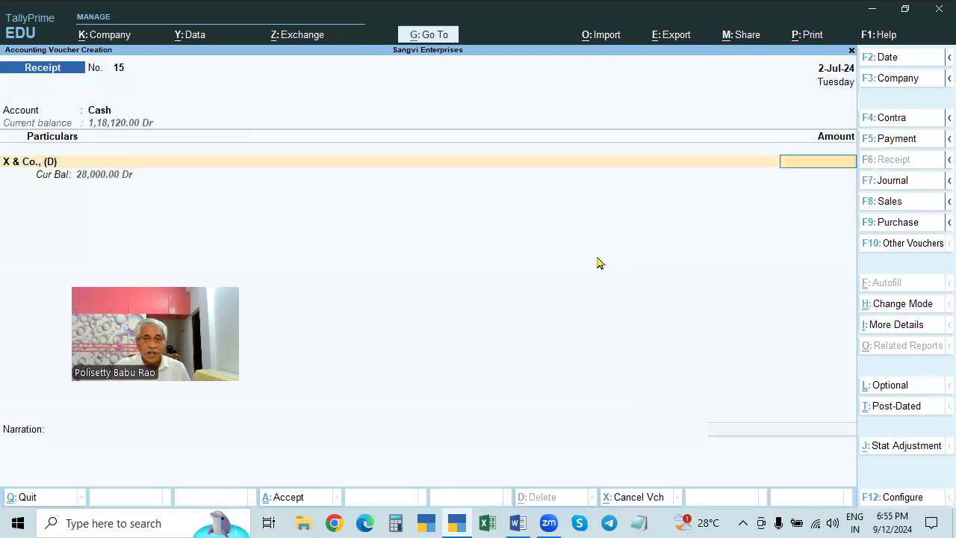
type("2800000.00")
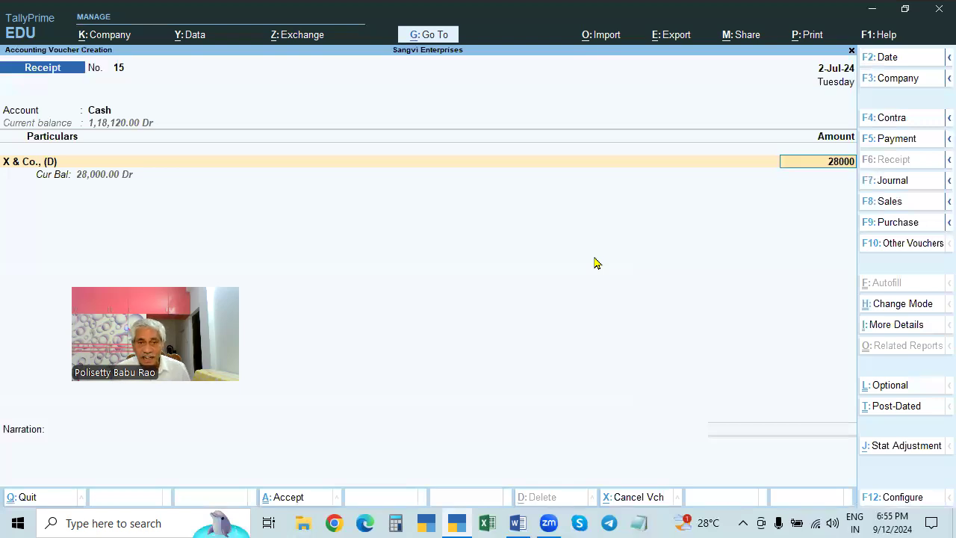
key("Return")
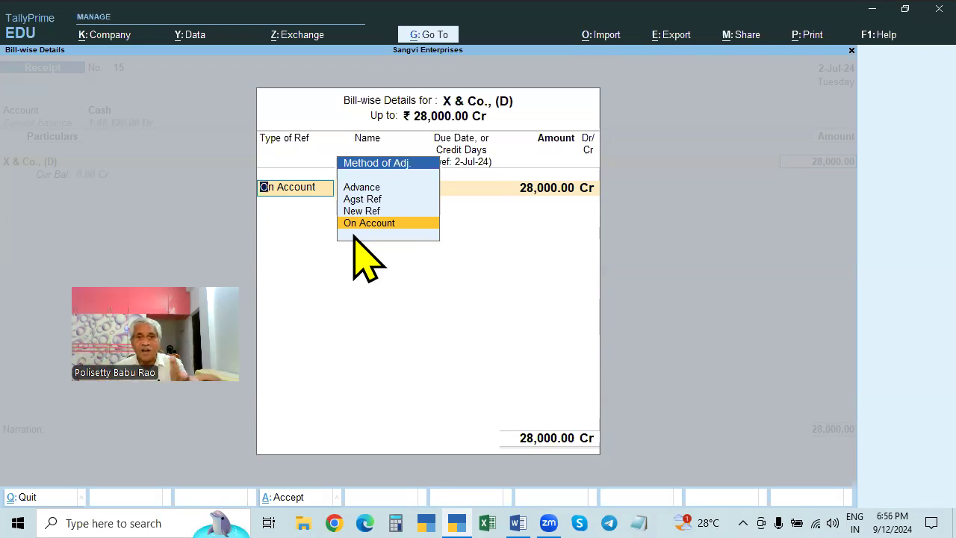
Step: Allocate the 28,000 cash receipt as On Account, leave the narration blank and save the voucher
key("Return")
key("Return")
key("Return")
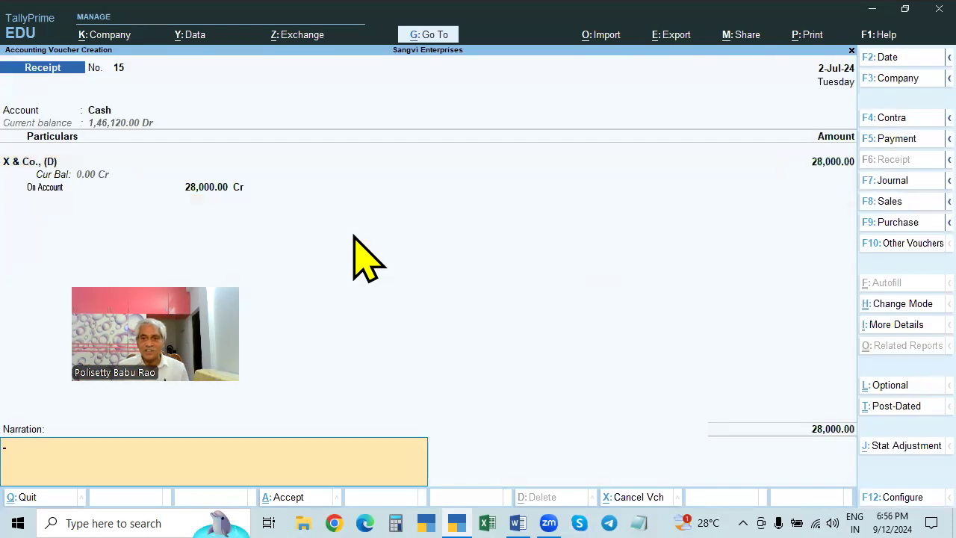
key("Return")
key("Return")
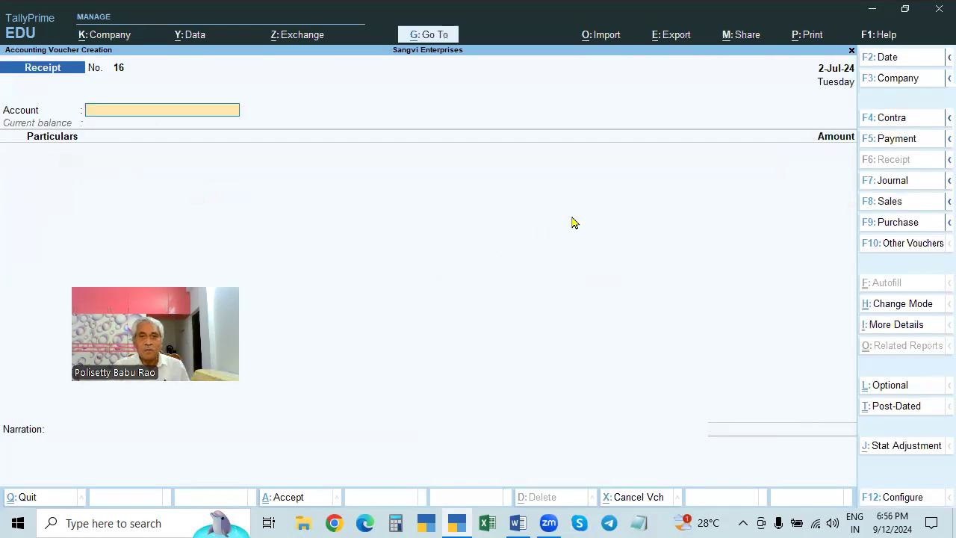
Step: Leave voucher entry, check the bill-wise entry types in the Word notes and return to TallyPrime
key("Escape")
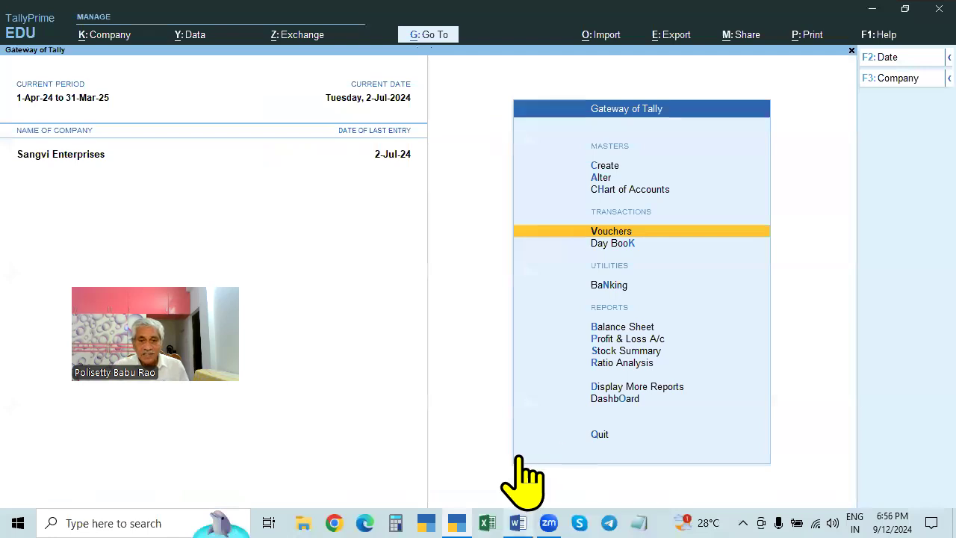
left_click(517, 523)
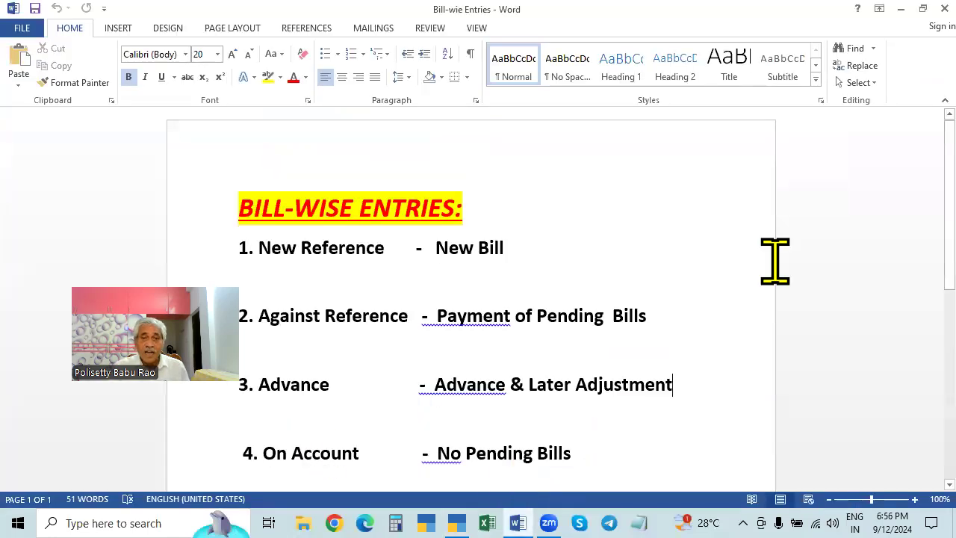
left_click(457, 523)
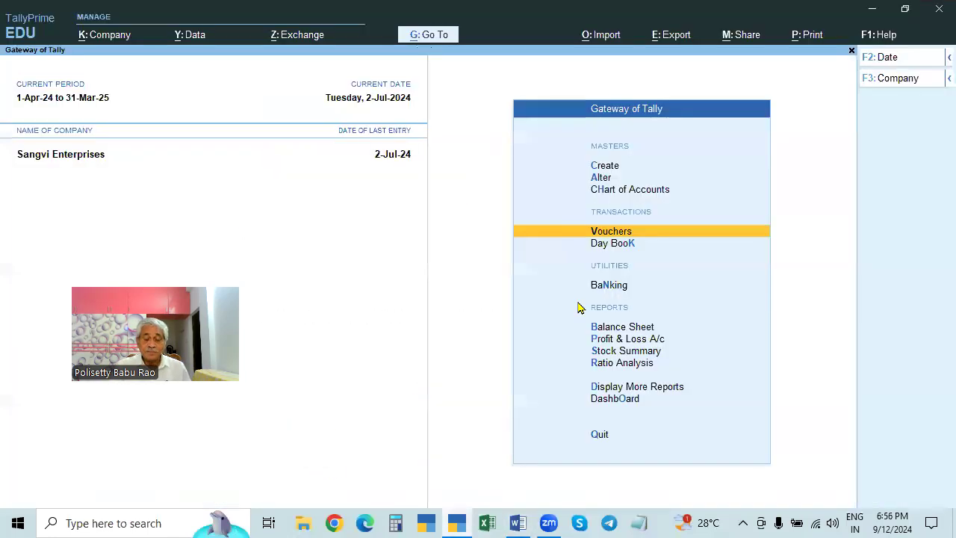